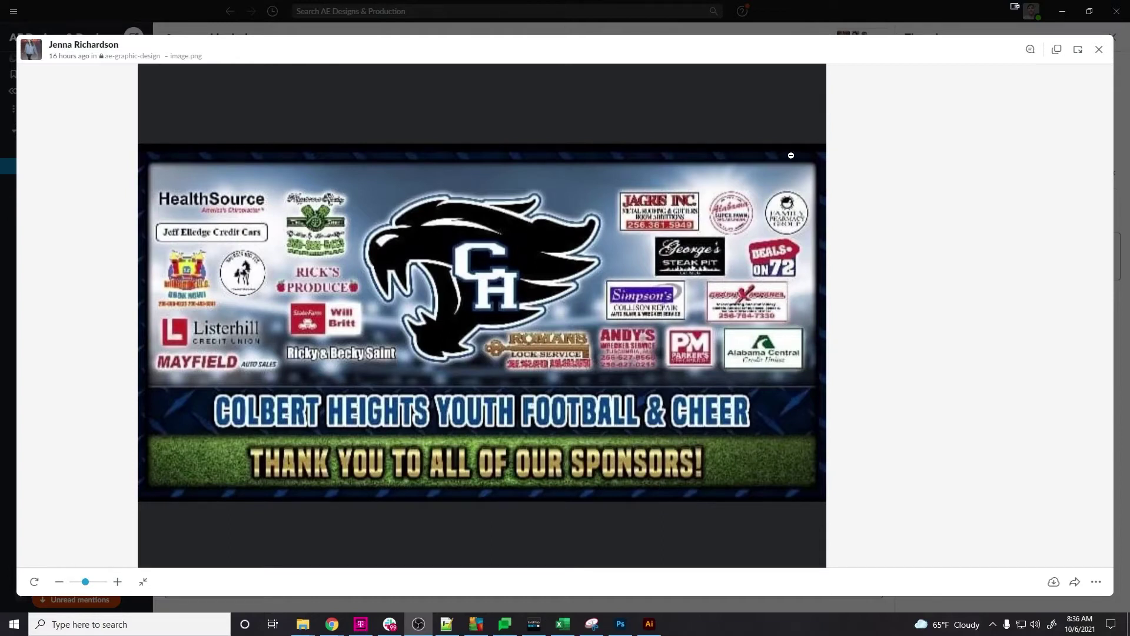
Zoom the banner to fit, then go to Freepik's diamond plate search results
left_click(708, 157)
left_click(630, 259)
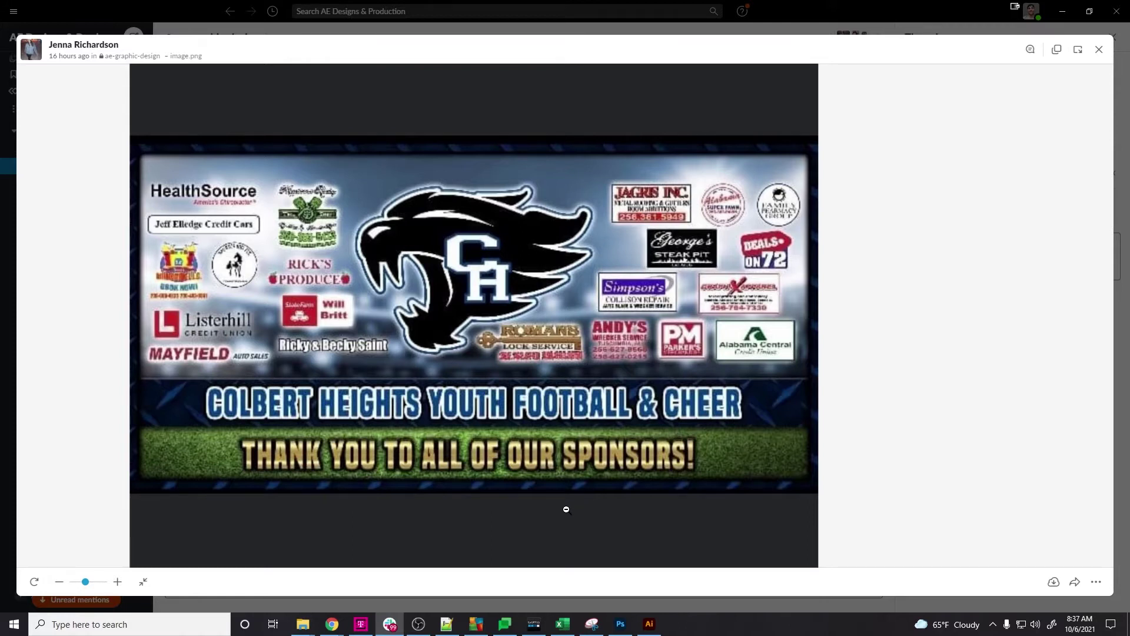
mouse_move(332, 622)
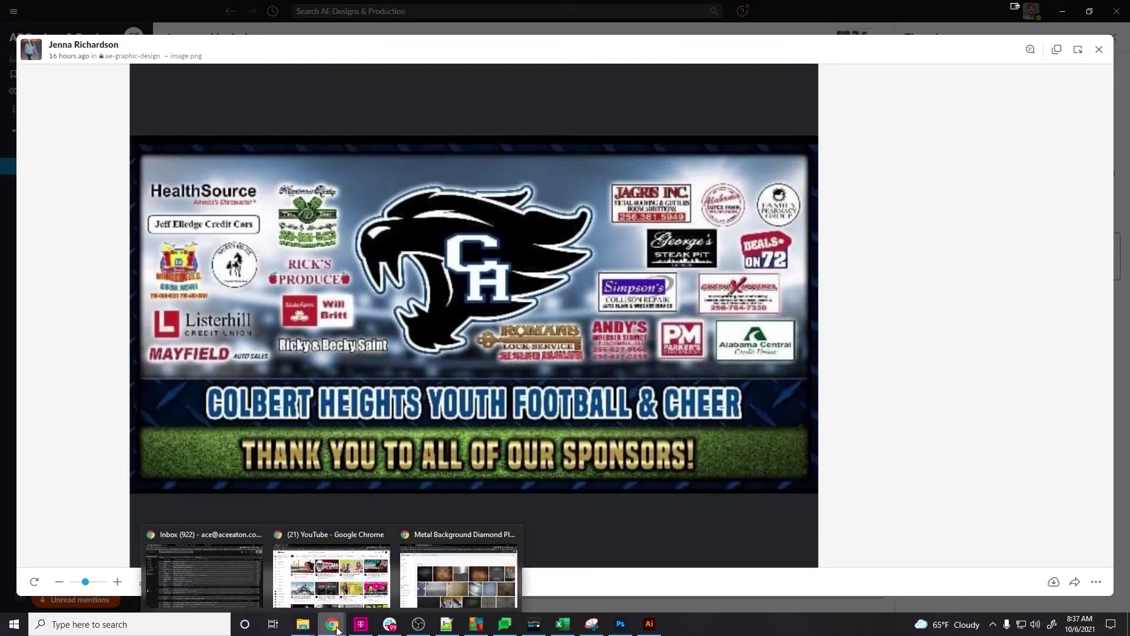
left_click(443, 584)
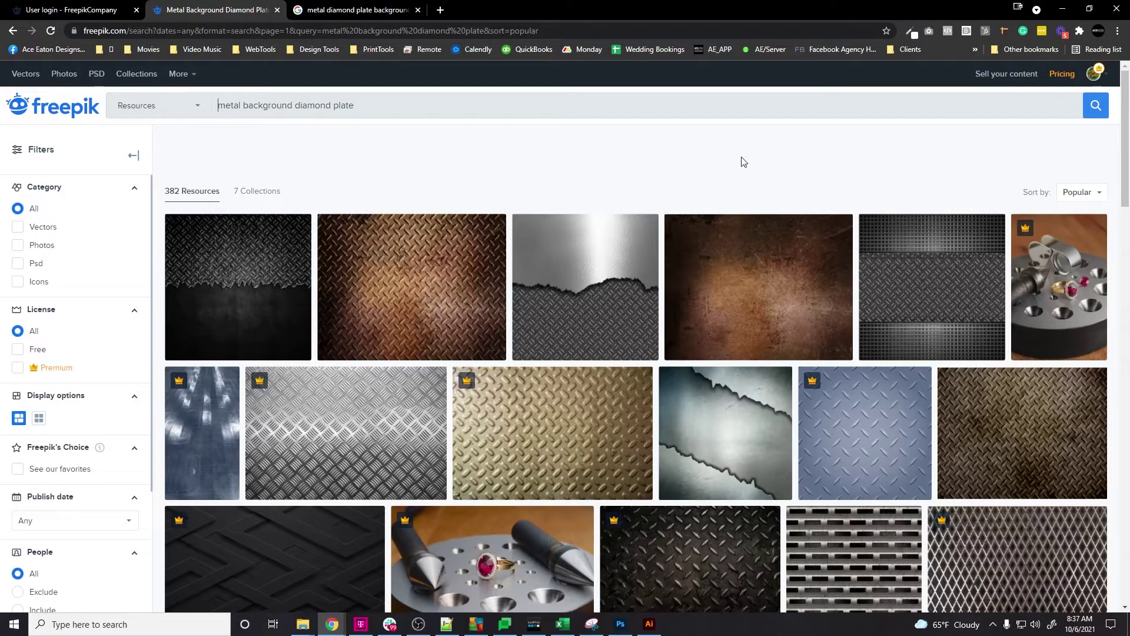
Browse the results and download the dark 'Background of metal diamond plate' vector
scroll(743, 162, "down", 2)
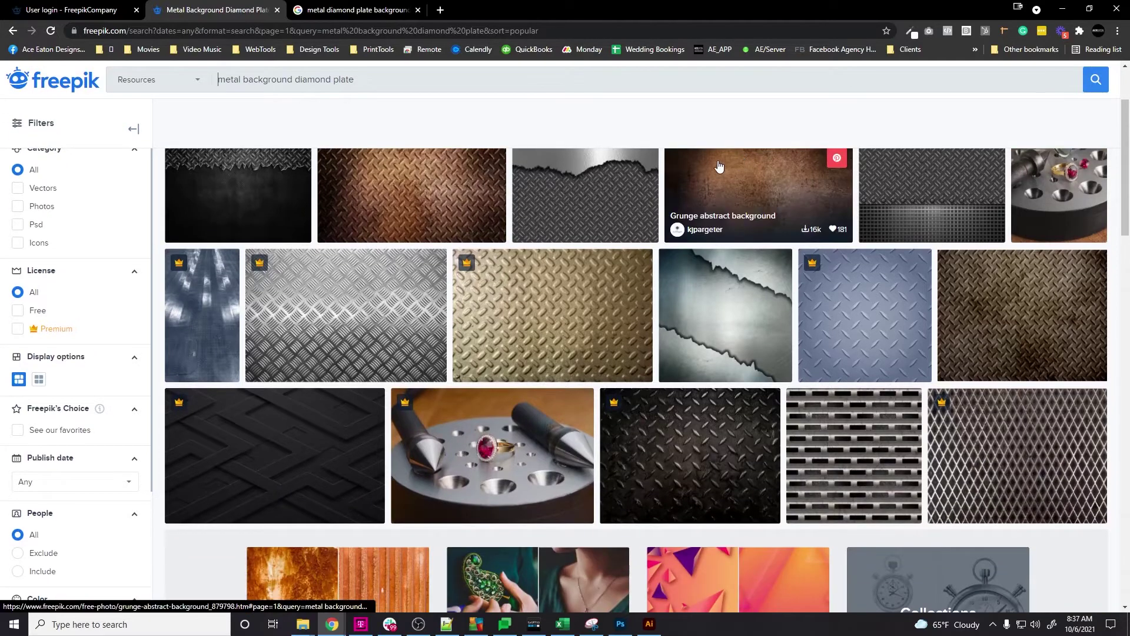
scroll(719, 165, "down", 6)
scroll(718, 166, "down", 7)
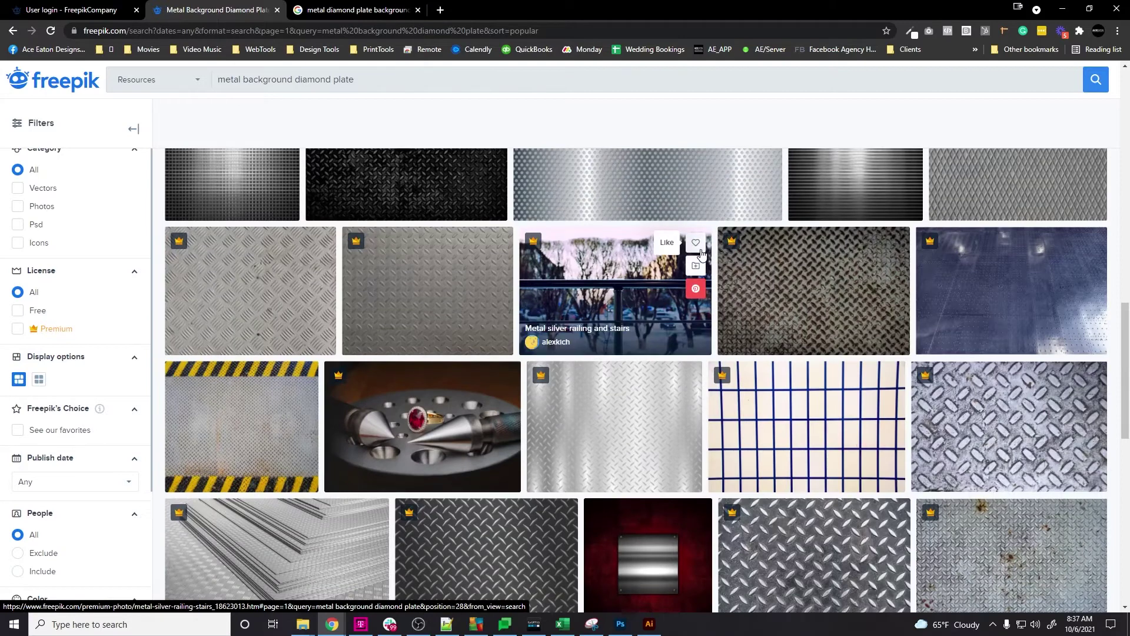
scroll(706, 260, "up", 11)
scroll(706, 262, "up", 4)
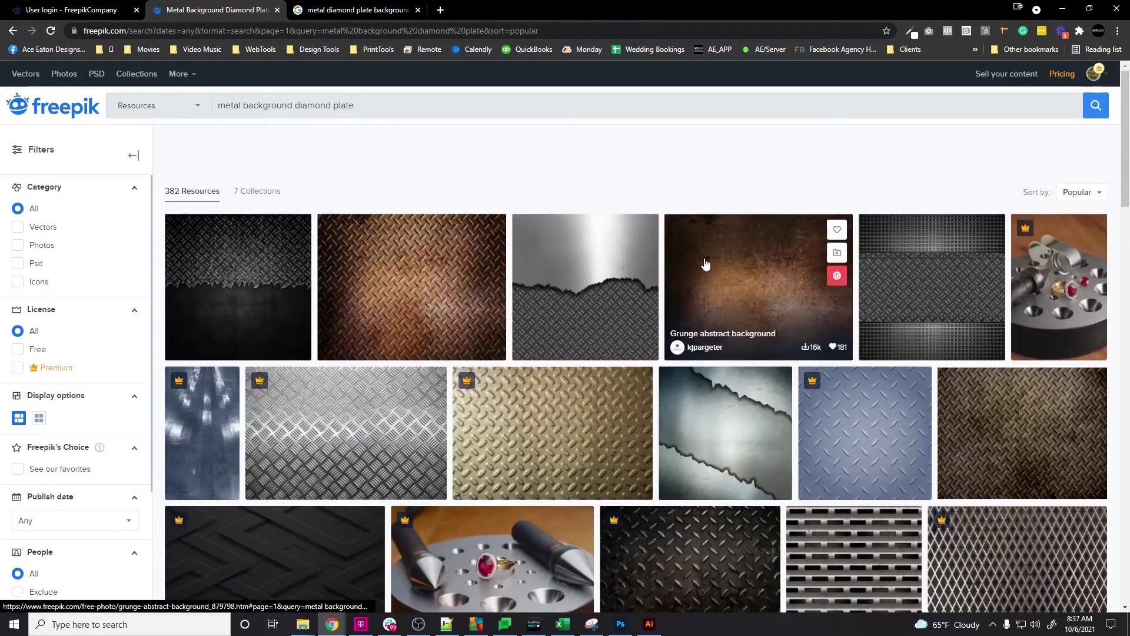
scroll(705, 264, "down", 3)
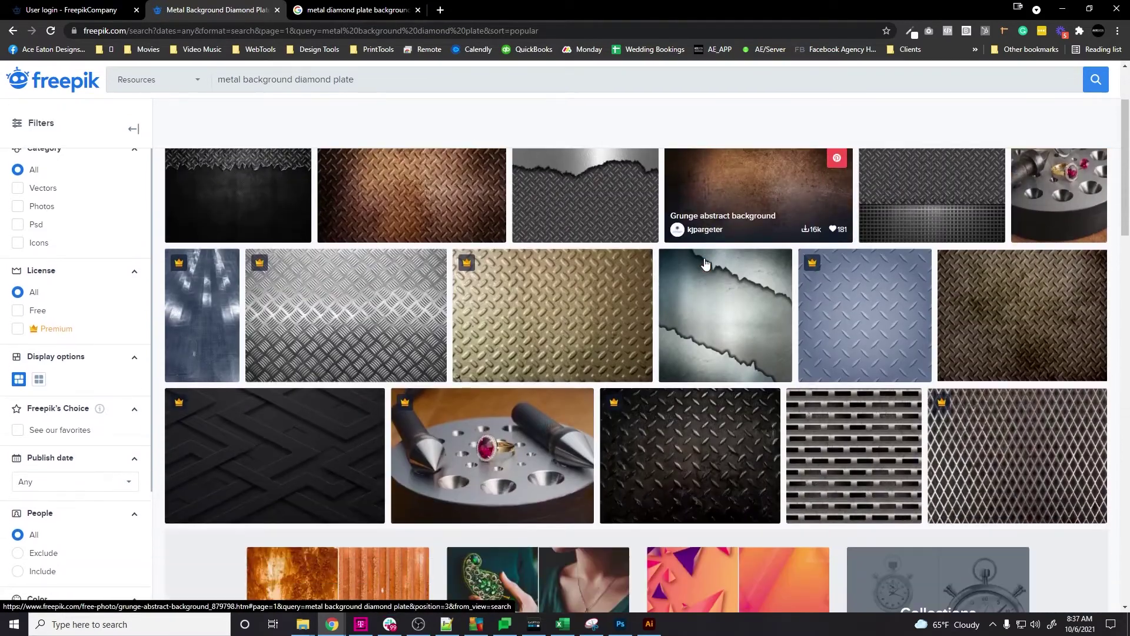
scroll(705, 263, "down", 15)
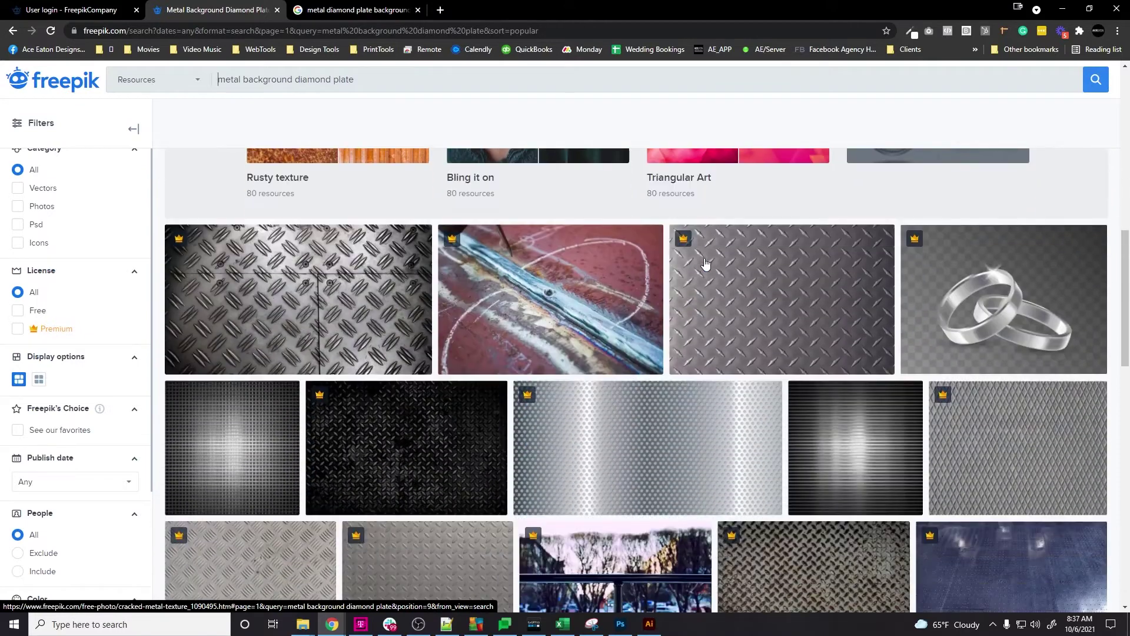
scroll(706, 264, "down", 5)
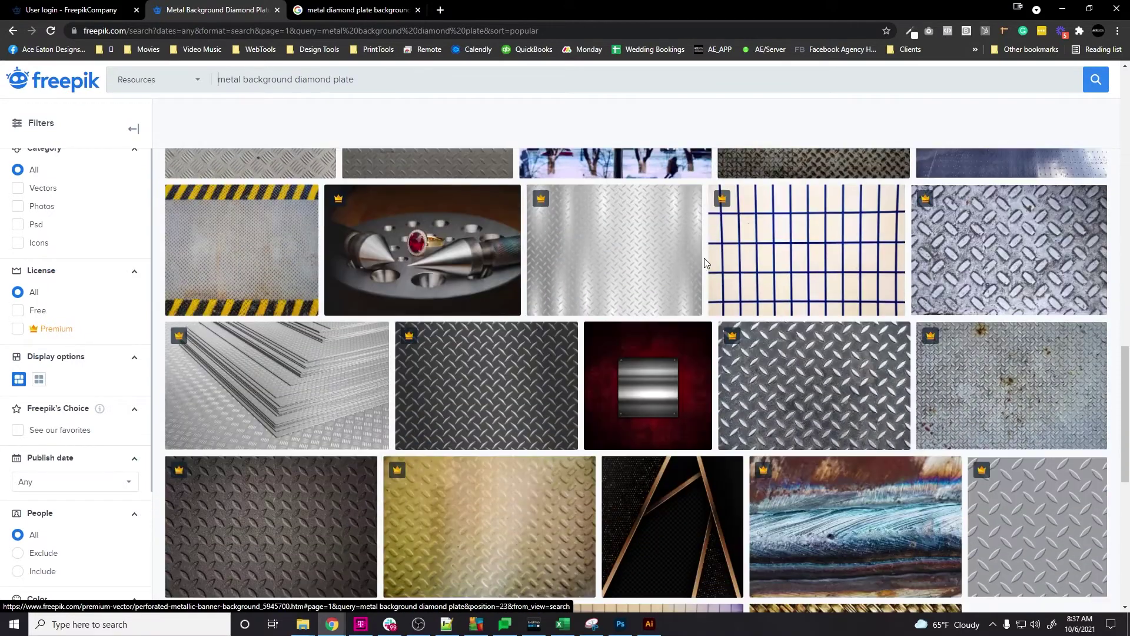
scroll(704, 258, "down", 2)
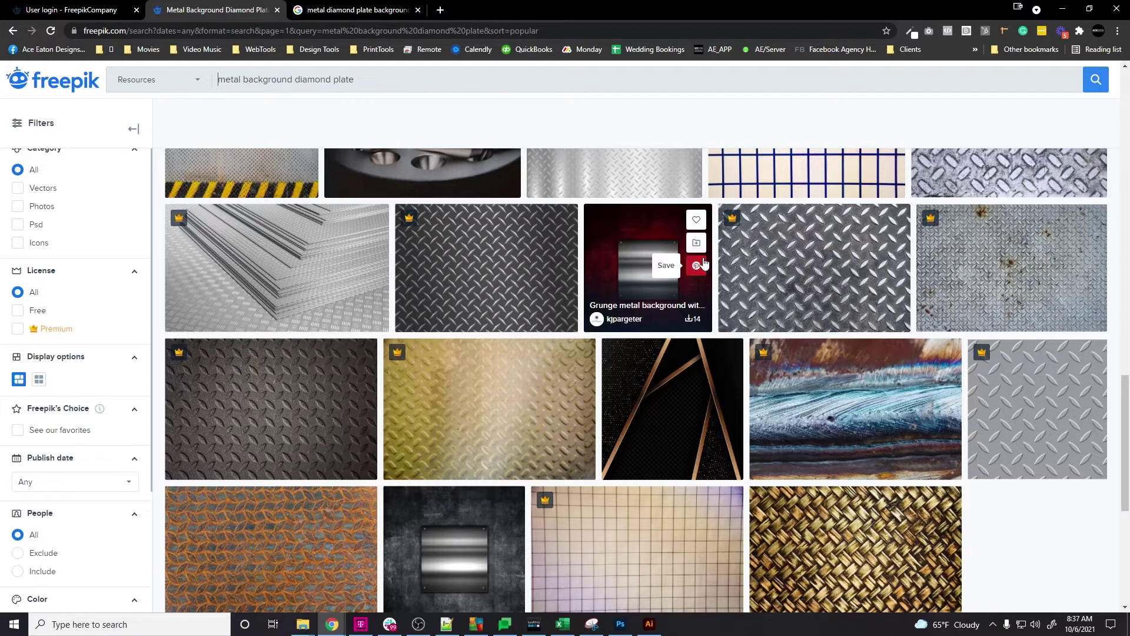
left_click(477, 252)
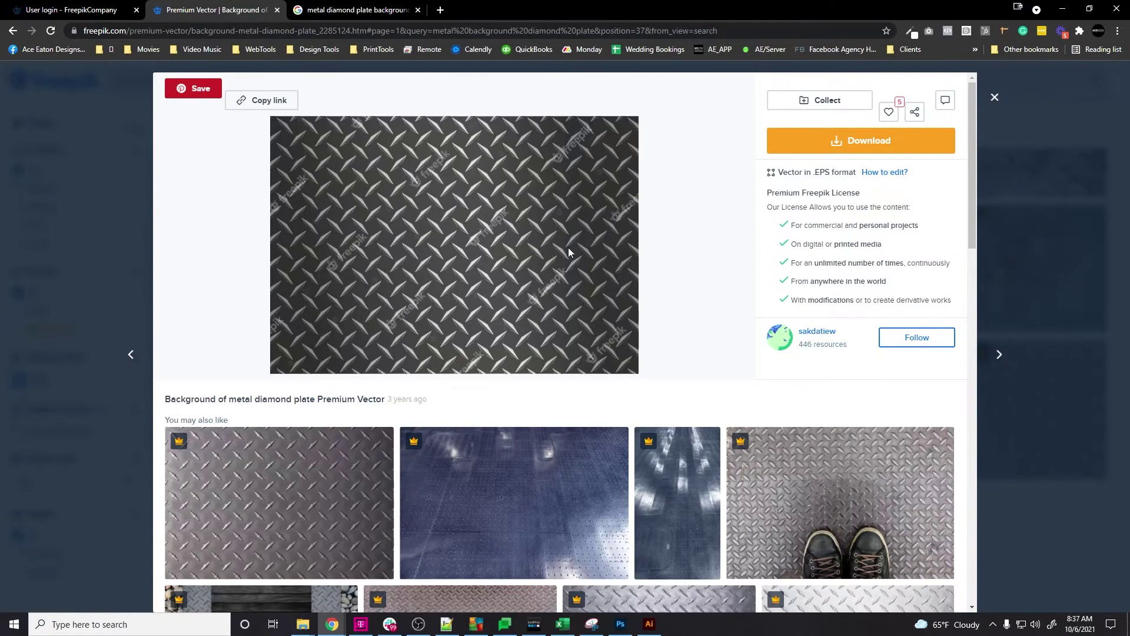
left_click(870, 151)
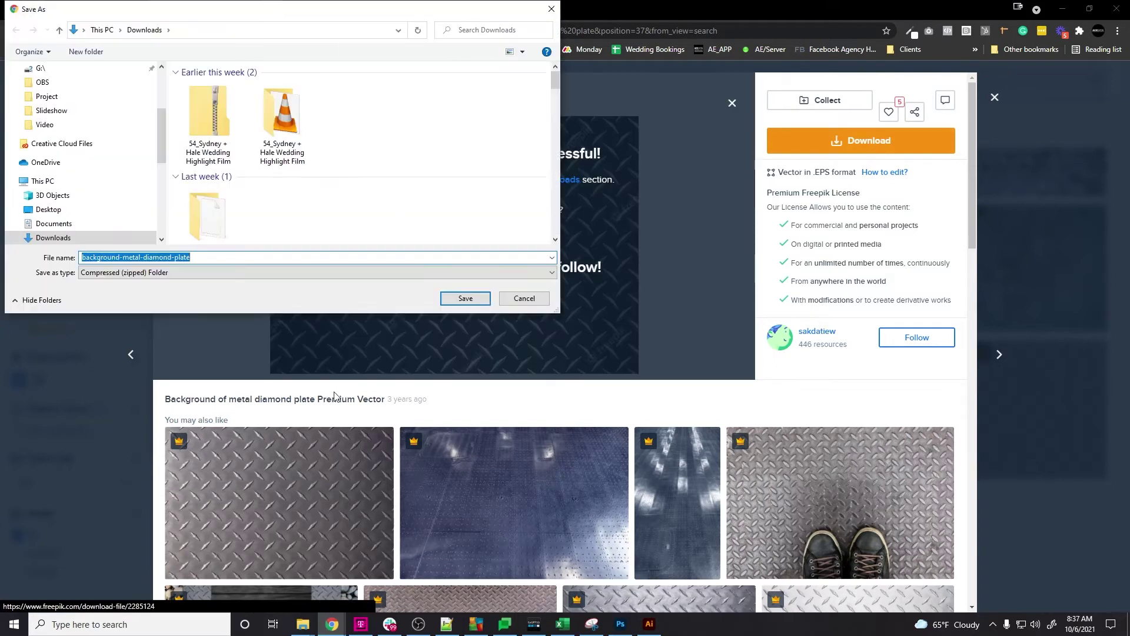
Create a '2x4 Banner' folder and save the diamond plate zip into it
left_click(303, 624)
right_click(756, 299)
mouse_move(783, 424)
left_click(918, 425)
type("2x4 Banner")
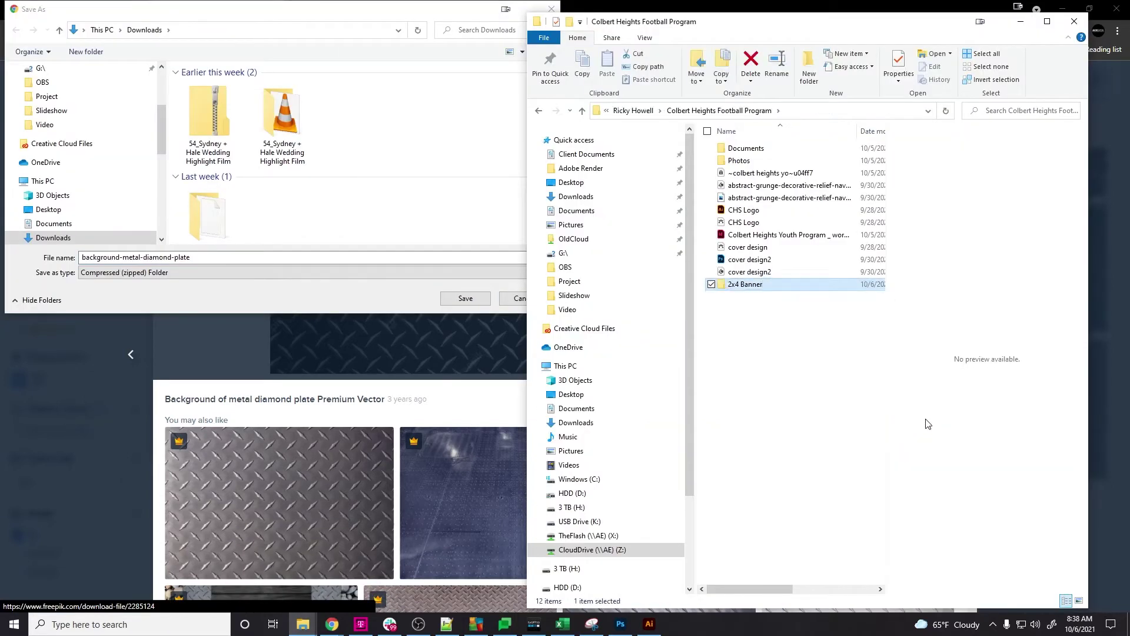
key("Return")
key("Return")
left_click(856, 114)
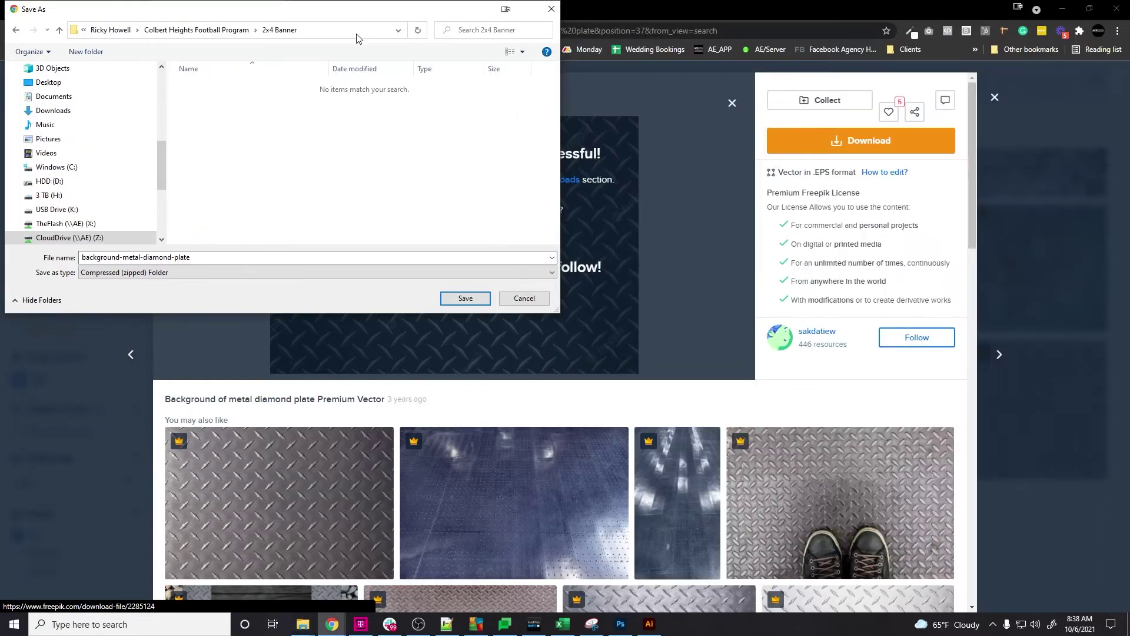
left_click(465, 299)
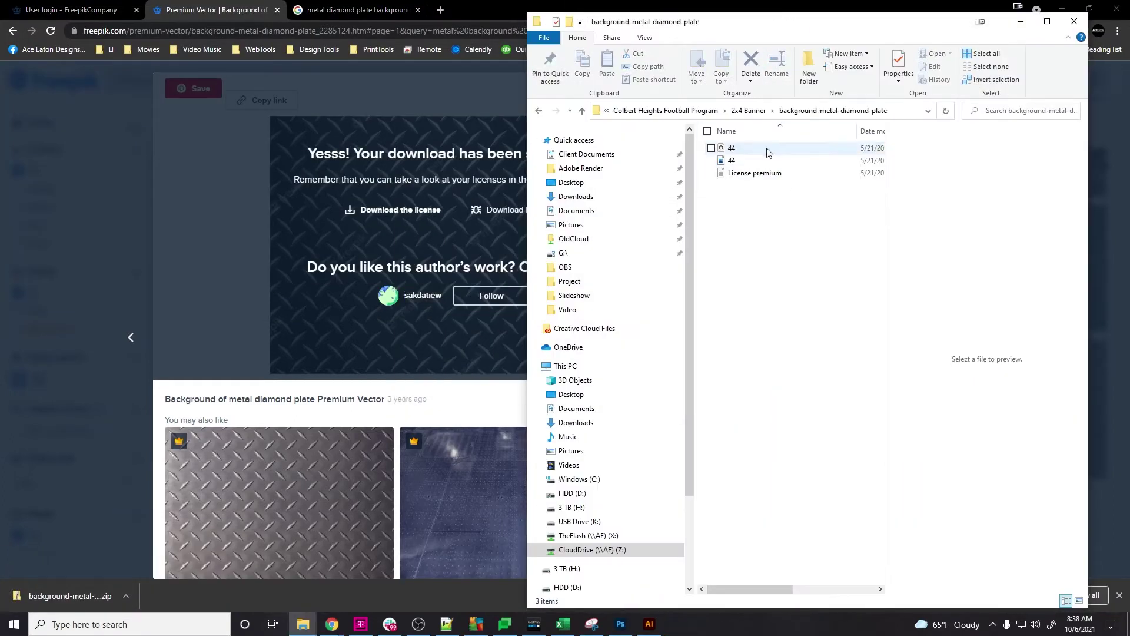
Extract the zip and open file 44 with Adobe Photoshop 2021
left_click(767, 152)
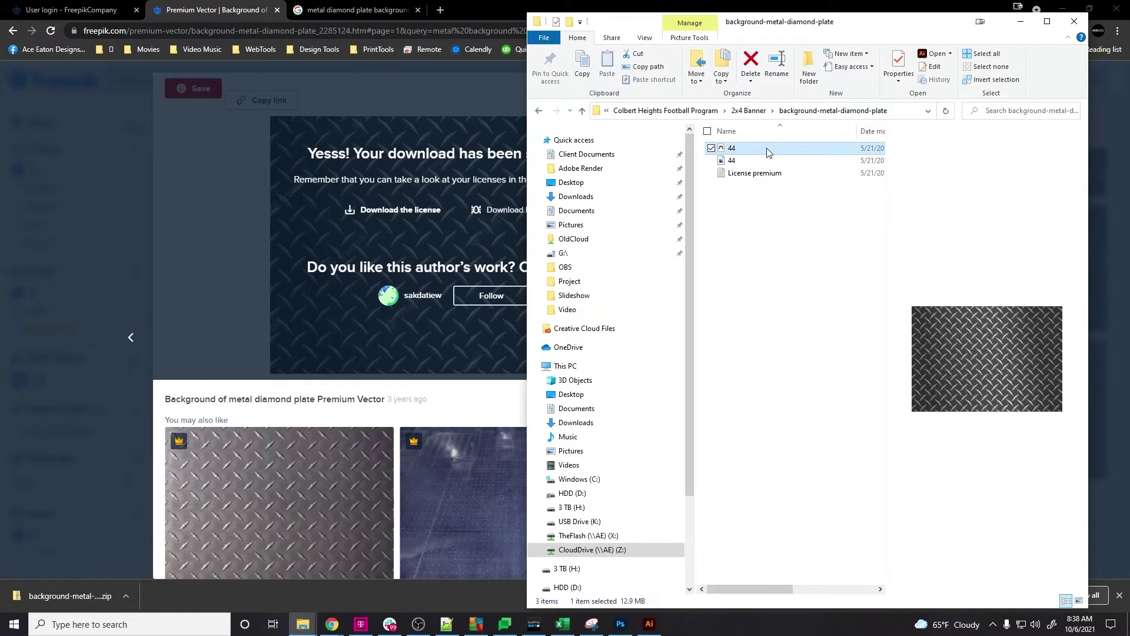
right_click(767, 152)
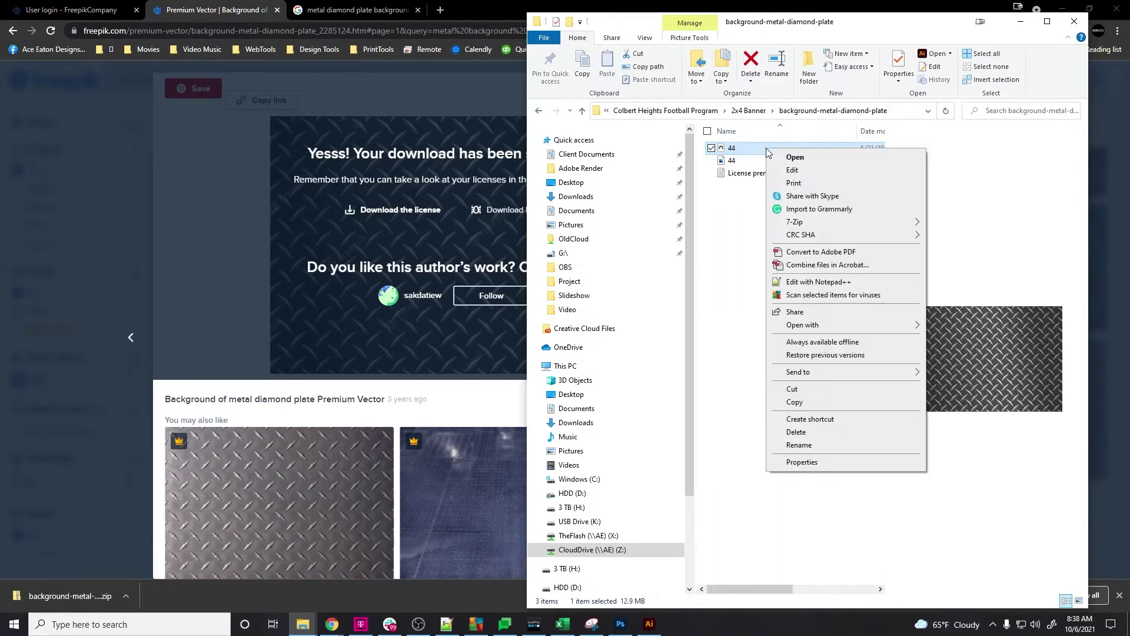
mouse_move(850, 325)
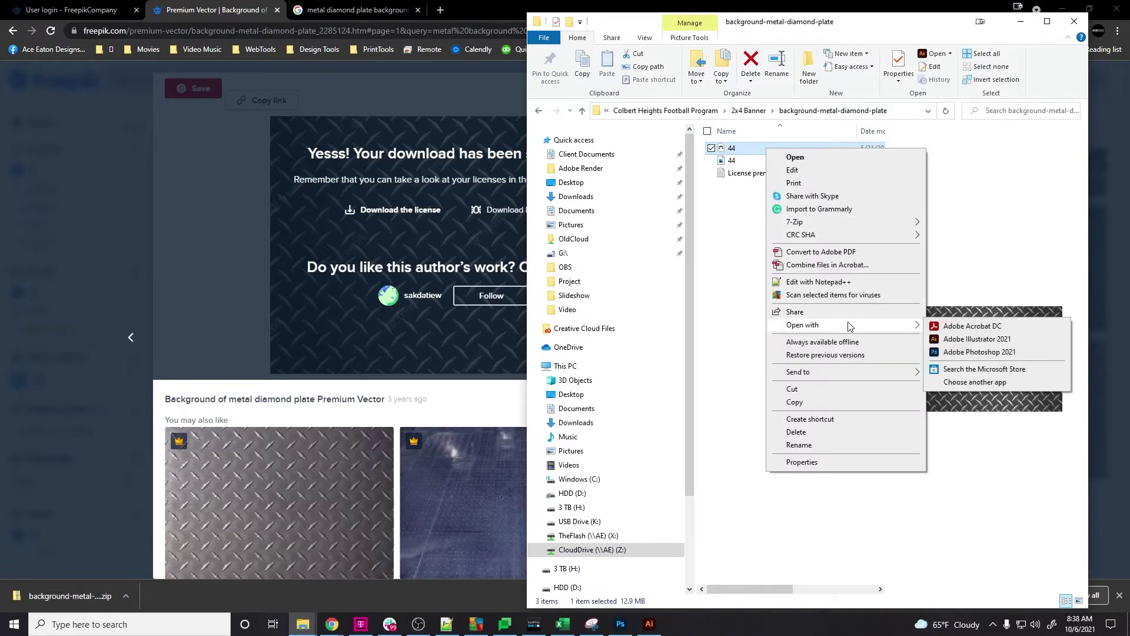
left_click(962, 352)
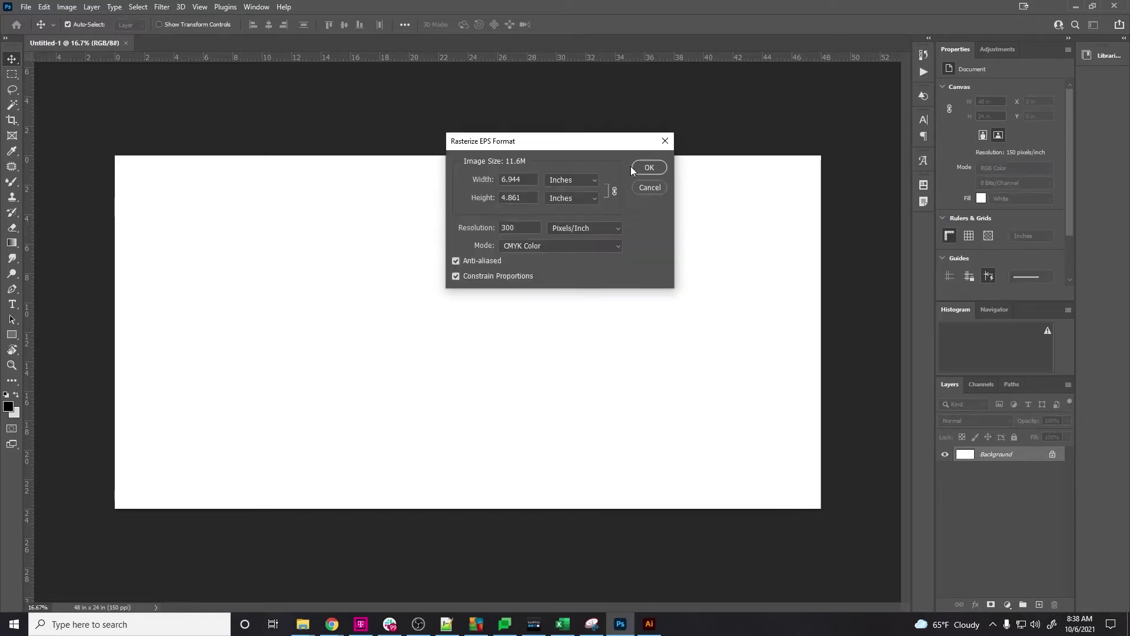
Rasterize the EPS, define it as pattern '44.eps', and return to Untitled-1
left_click(650, 168)
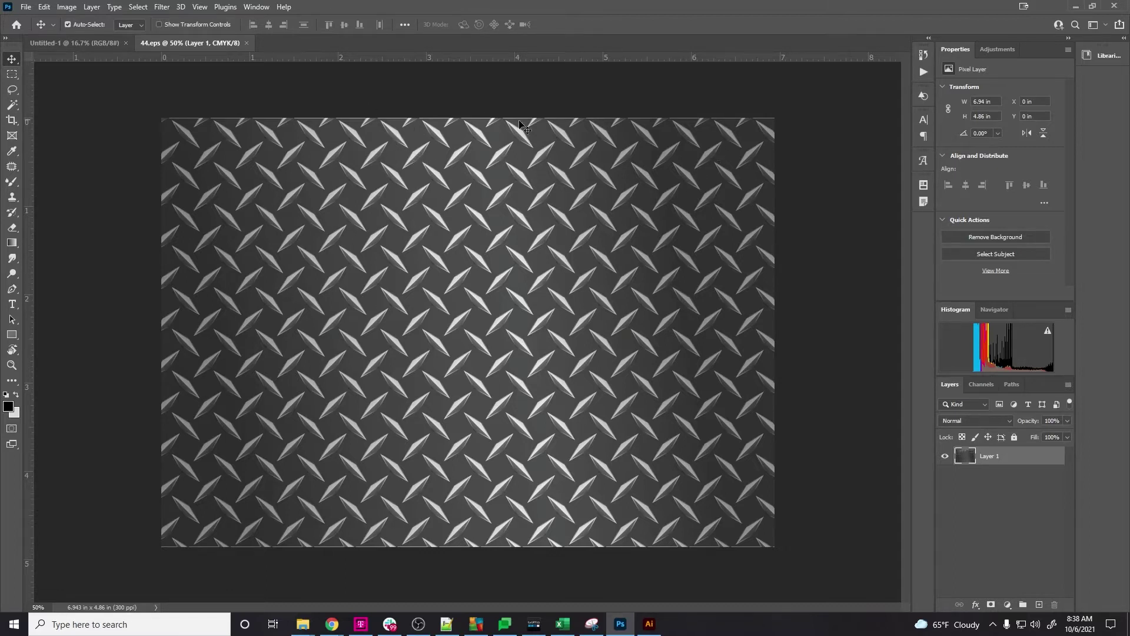
left_click(44, 7)
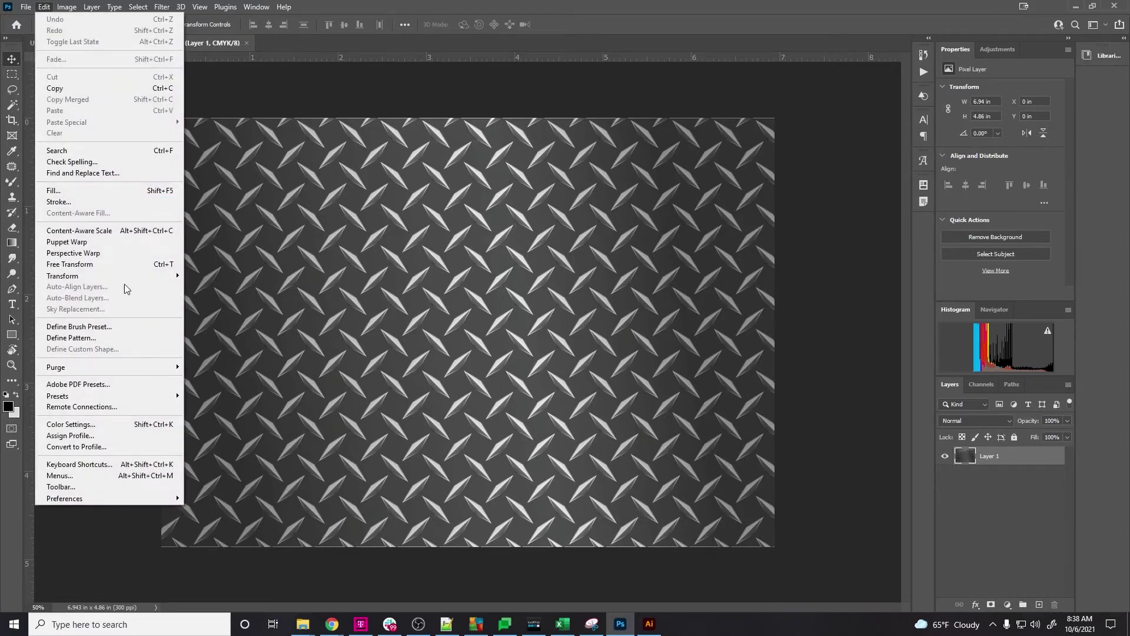
left_click(97, 338)
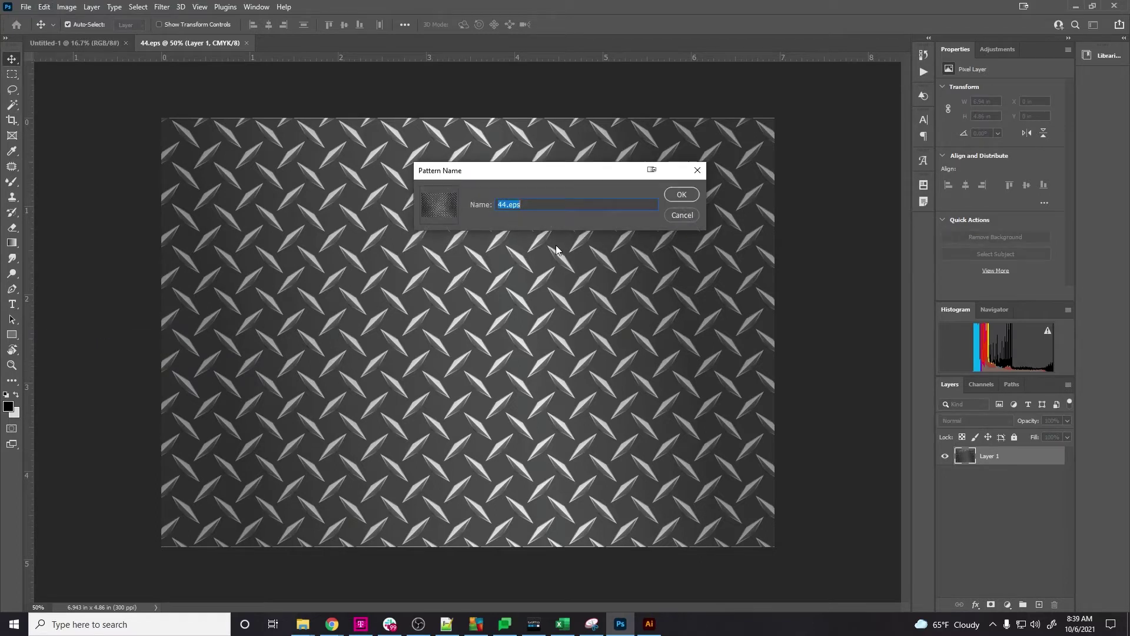
left_click(690, 194)
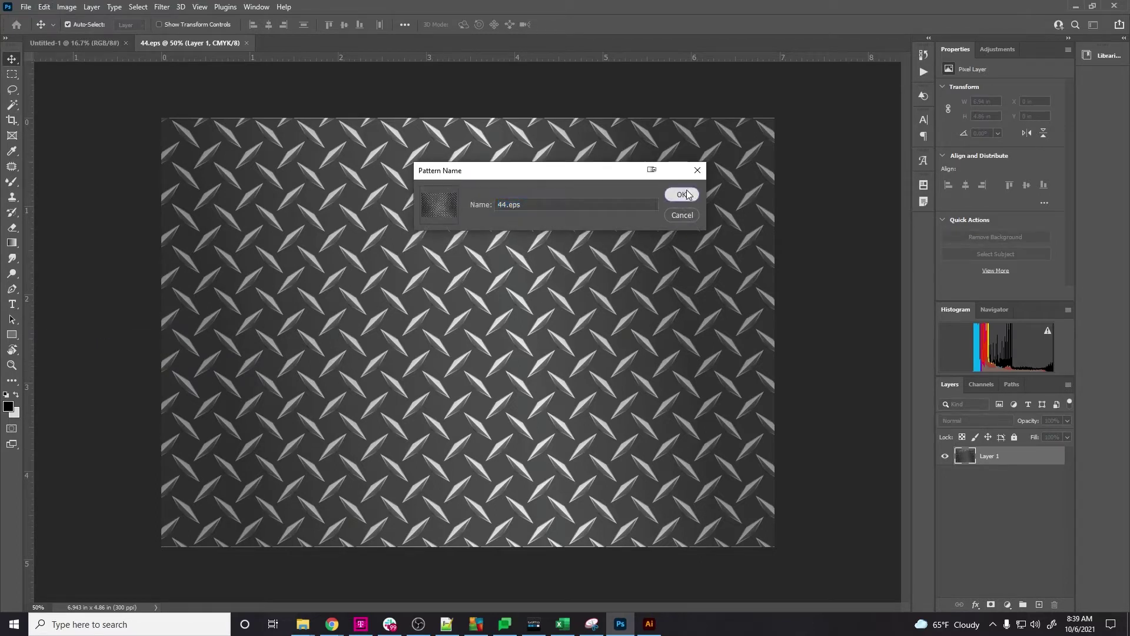
left_click(82, 42)
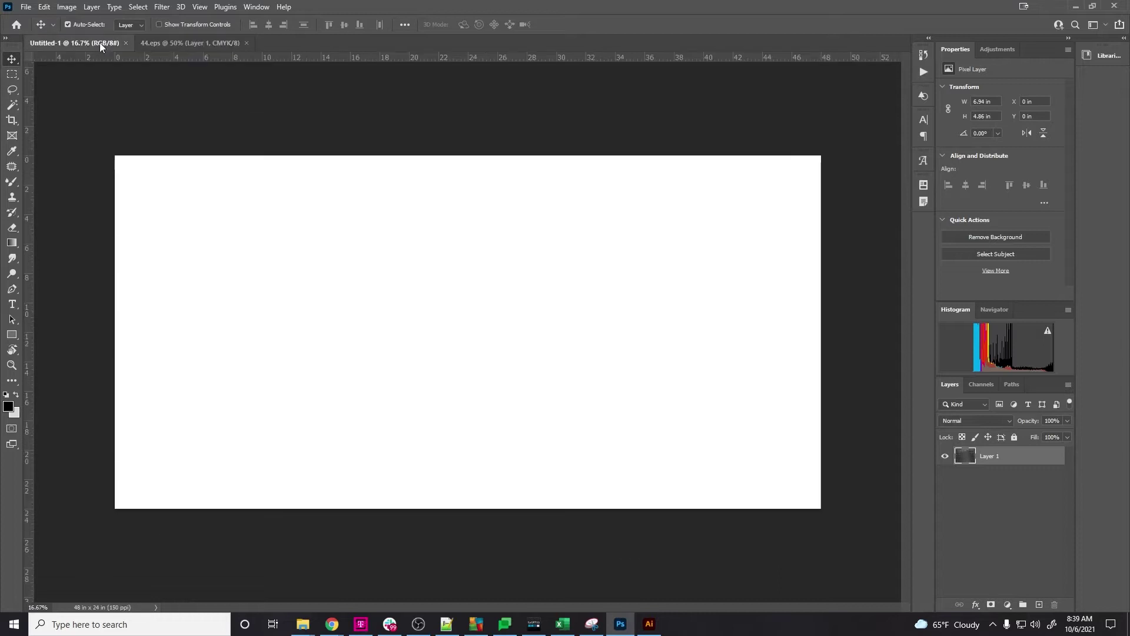
Add a Pattern Fill layer using the diamond plate pattern
left_click(1008, 604)
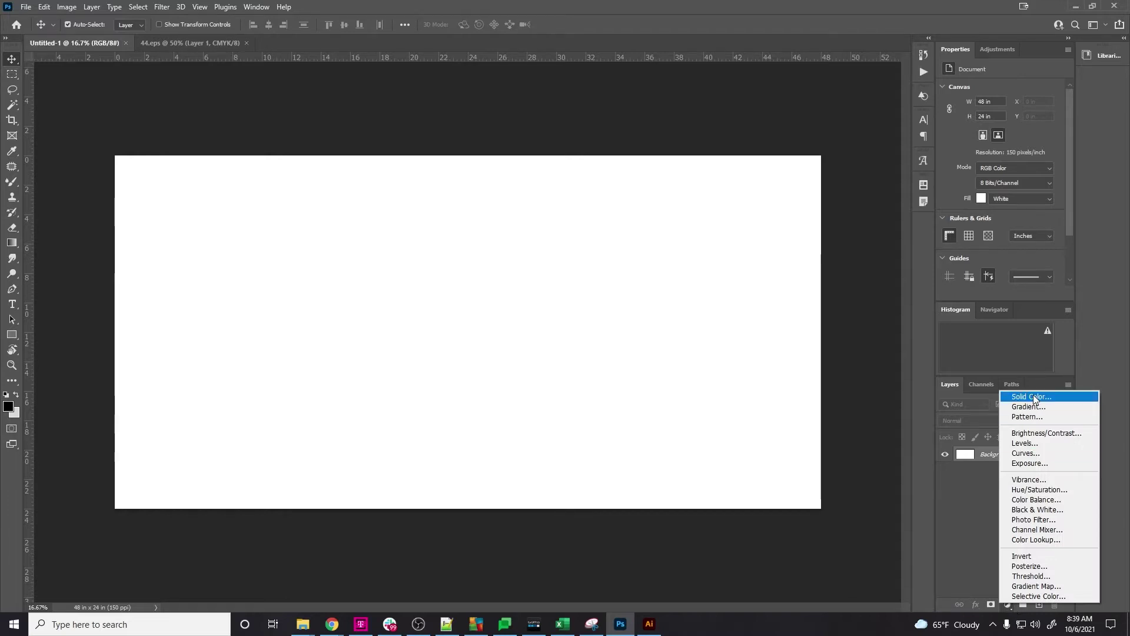
key("Escape")
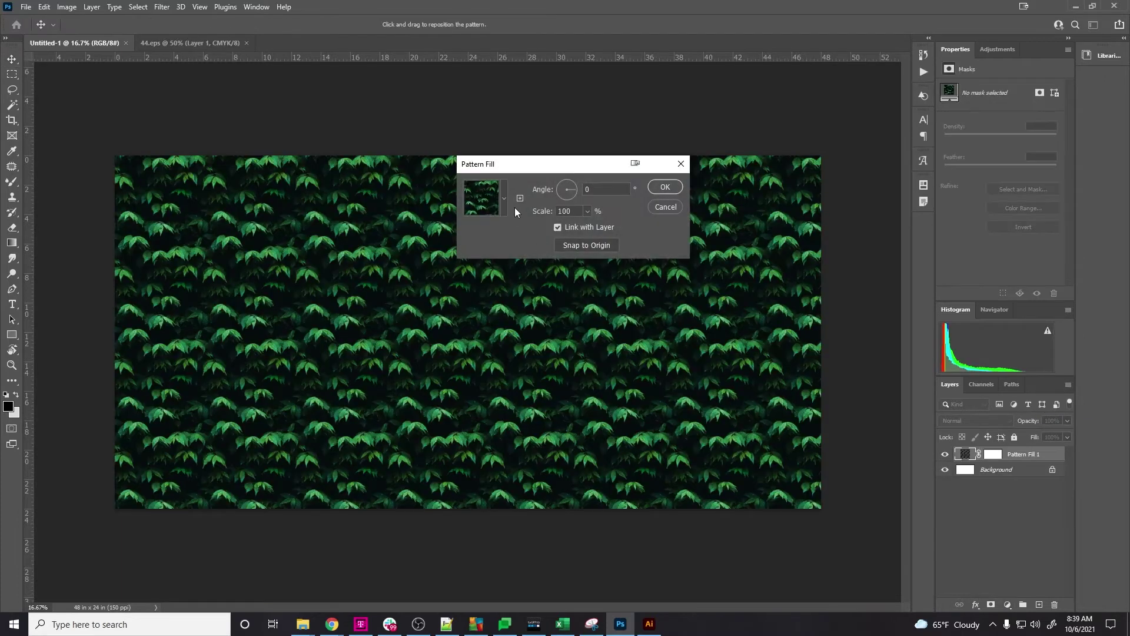
left_click(504, 198)
scroll(535, 268, "down", 1)
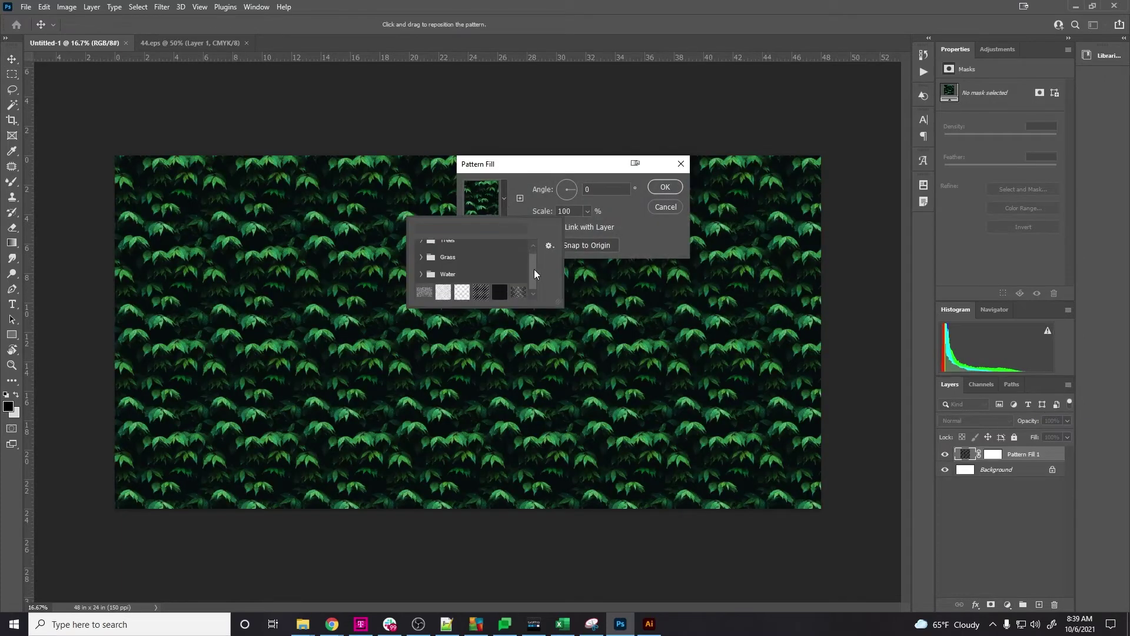
left_click(519, 290)
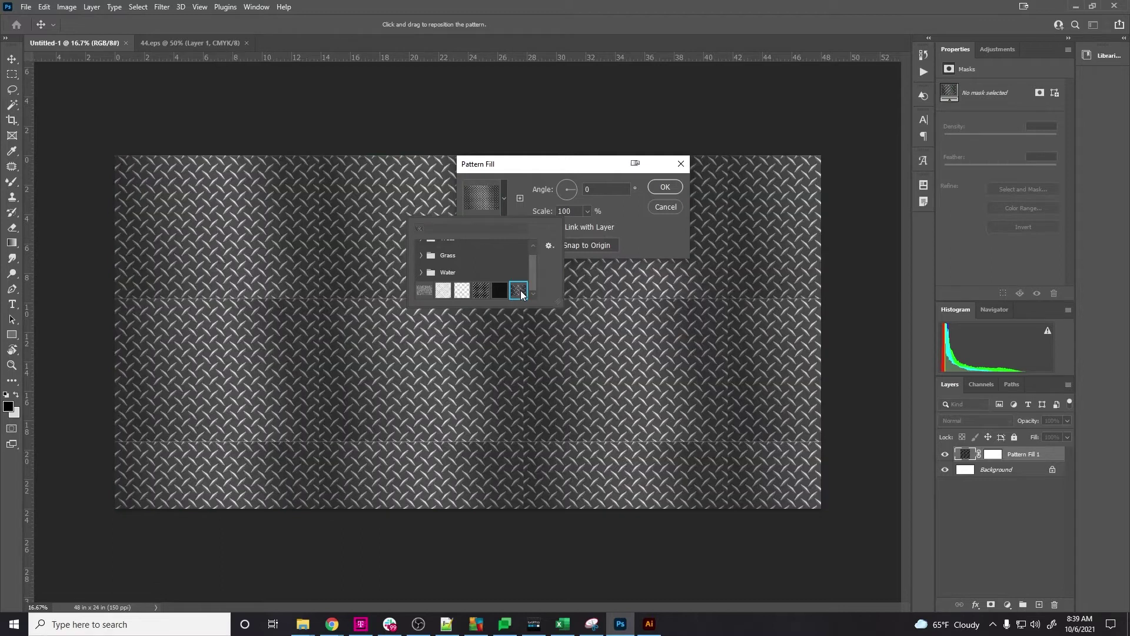
left_click(665, 187)
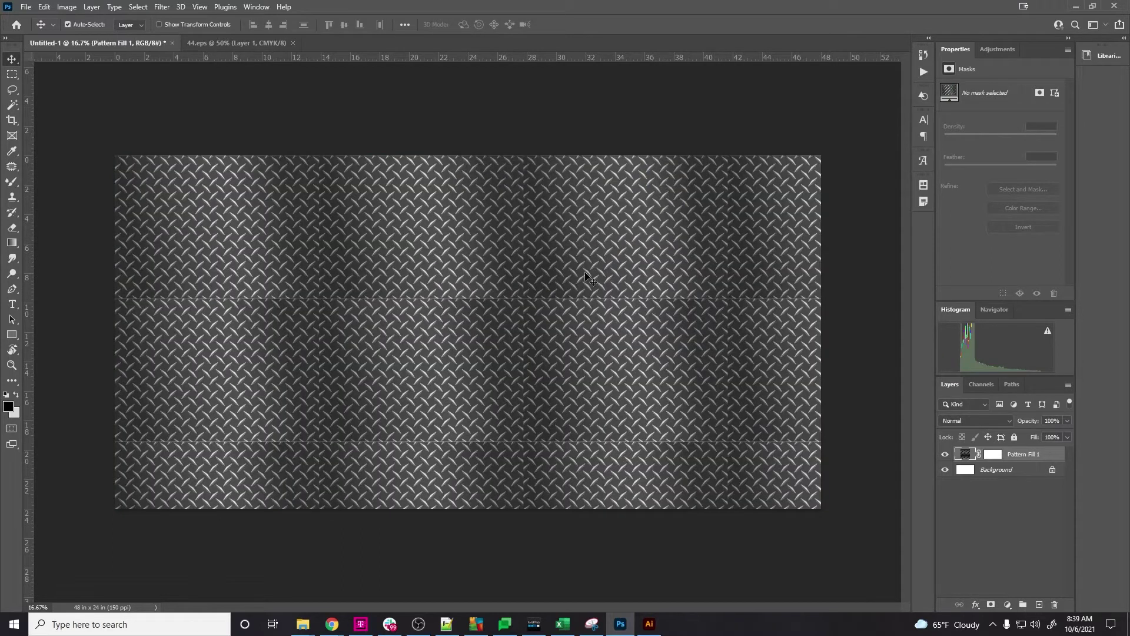
Delete the Pattern Fill 1 layer, leaving the white Background
scroll(455, 274, "up", 2)
scroll(454, 274, "up", 10)
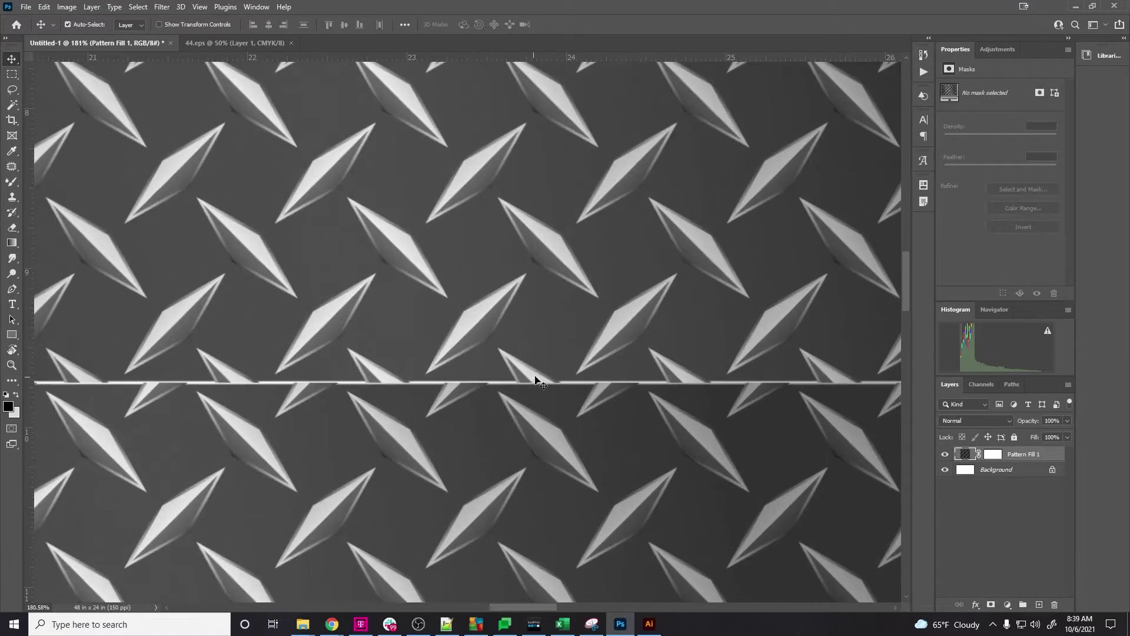
left_click(1050, 452)
key("Delete")
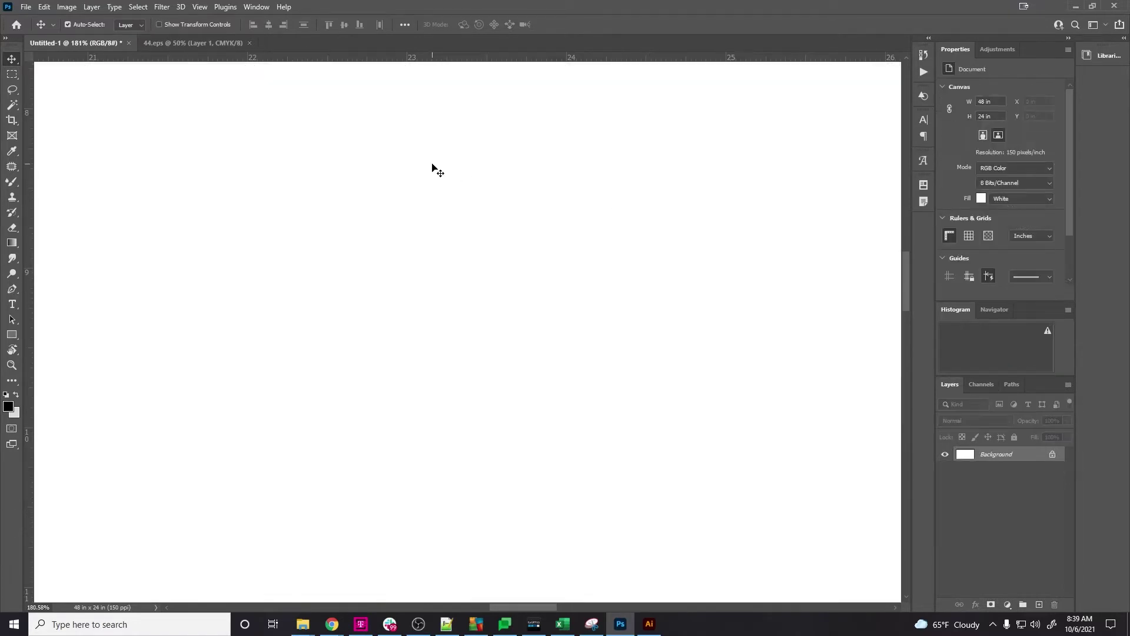
scroll(583, 268, "down", 1)
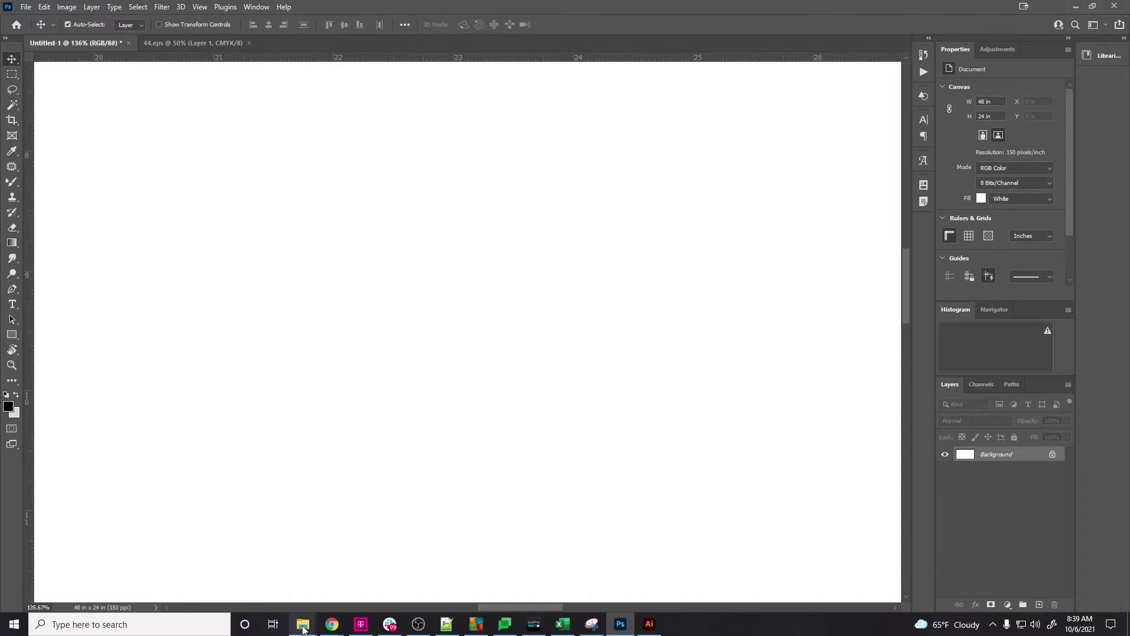
Open file 44 in Adobe Illustrator 2021 and cancel the unexpected-quit notice
mouse_move(306, 623)
left_click(373, 574)
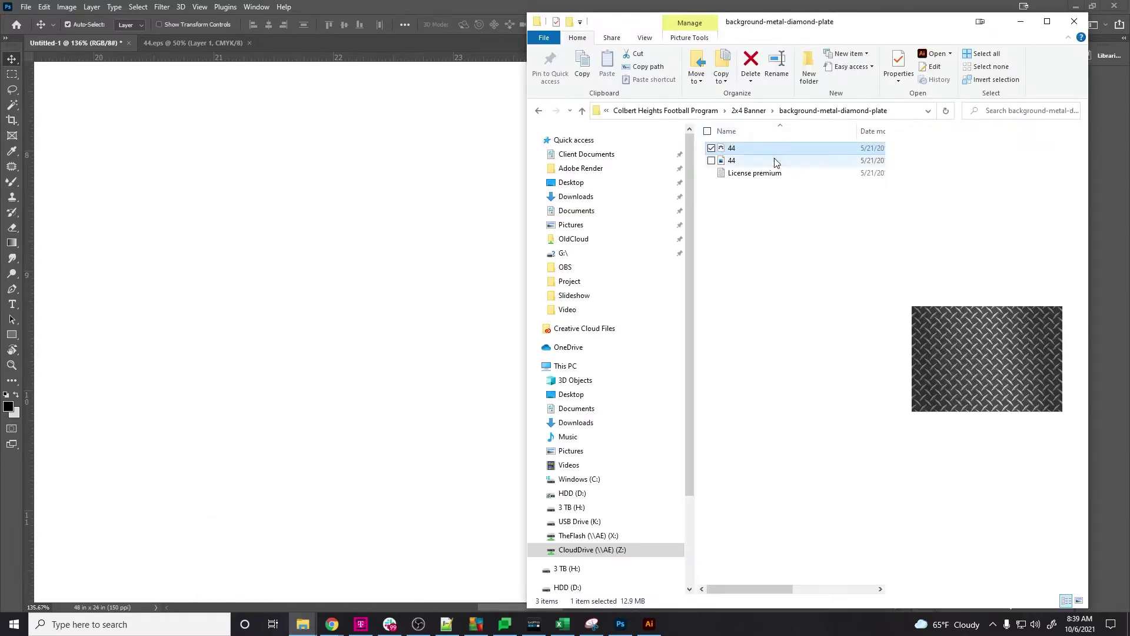
right_click(797, 150)
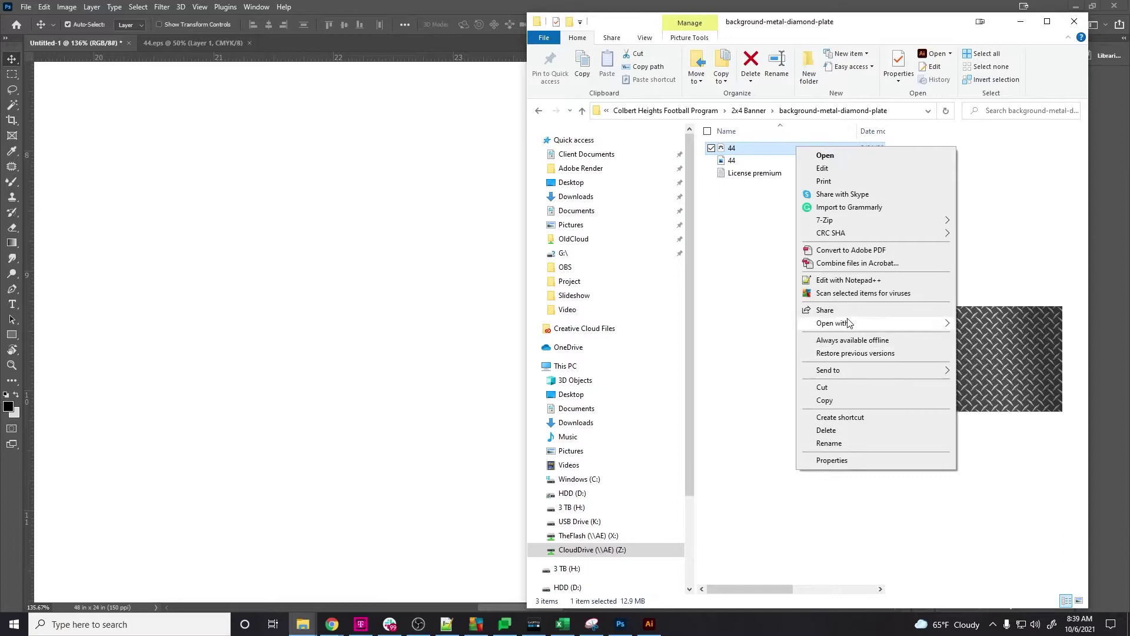
mouse_move(944, 333)
left_click(1008, 338)
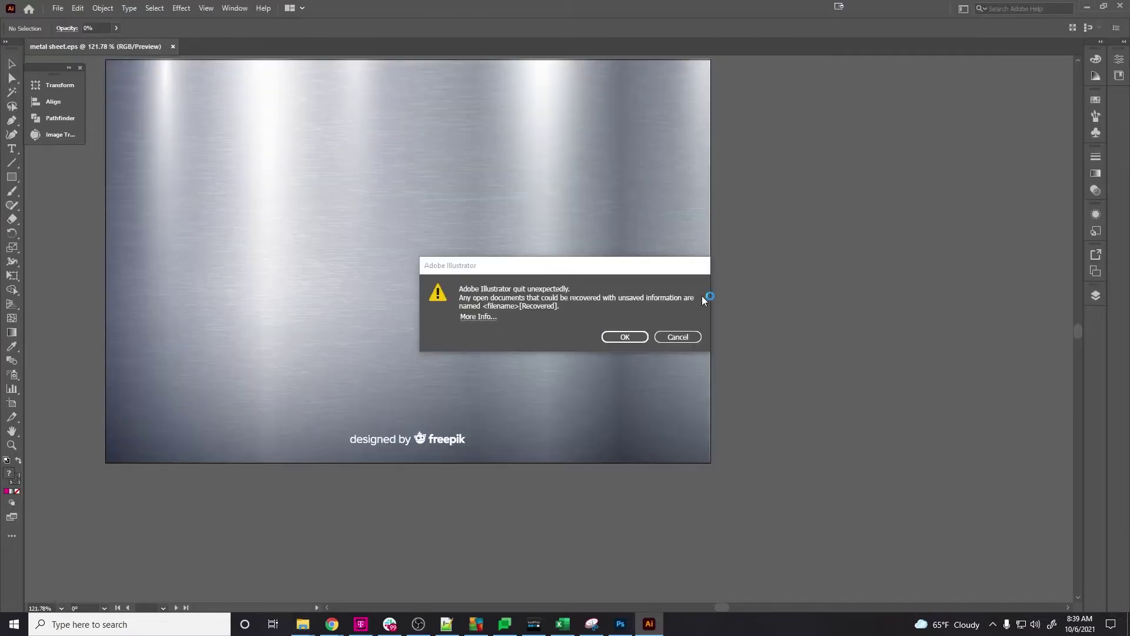
left_click(686, 339)
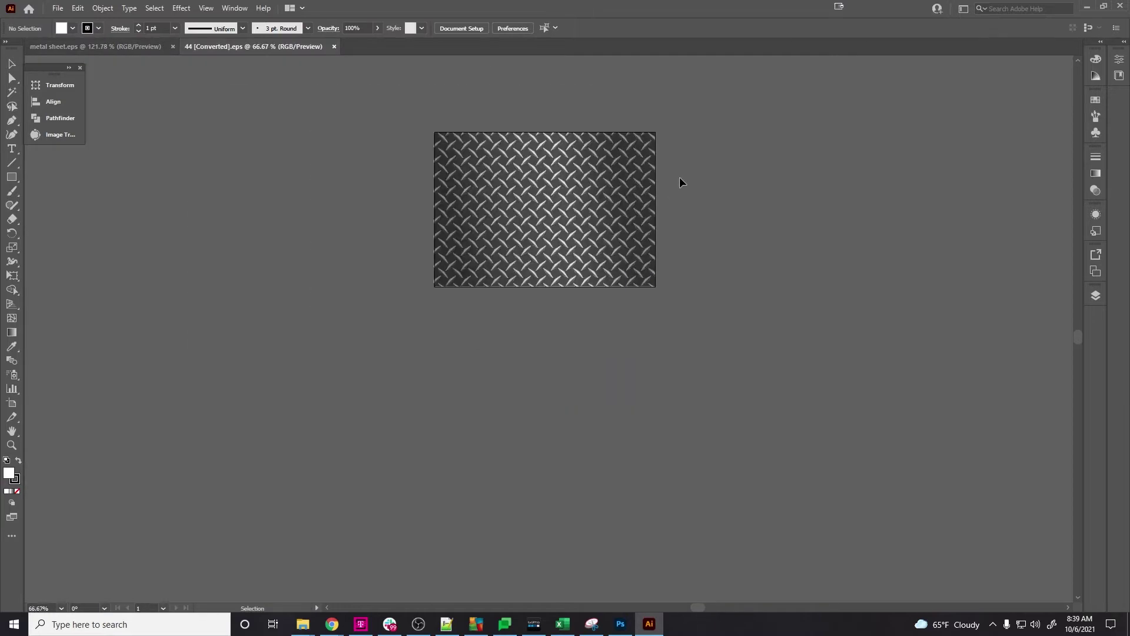
Draw a 3456×1728 px white rectangle using the Rectangle size dialog
left_click(11, 177)
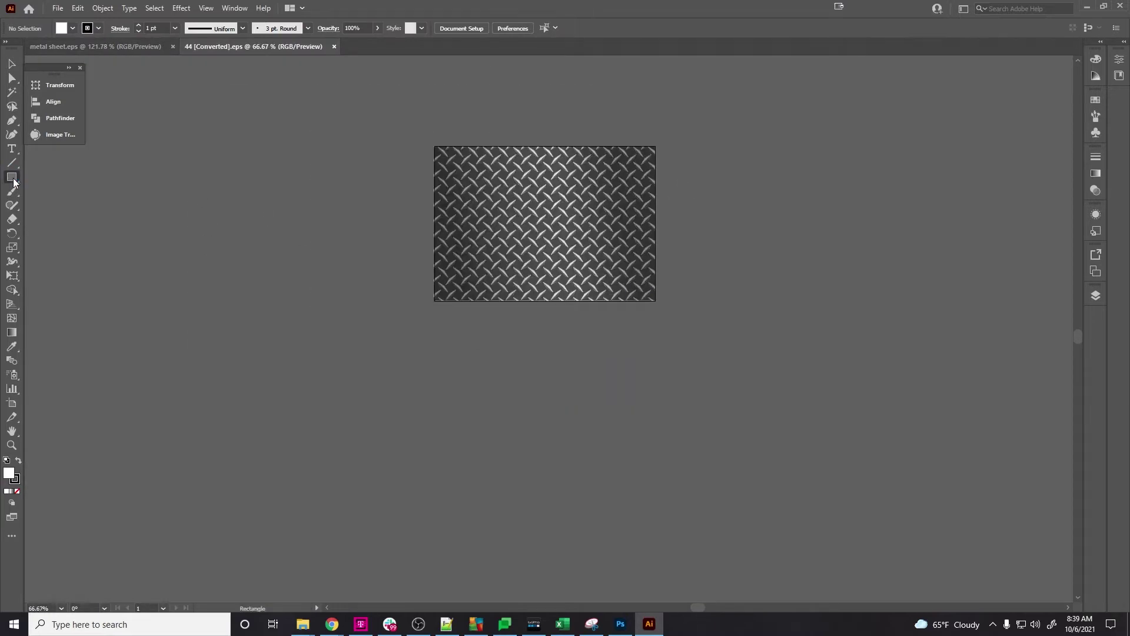
left_click(394, 408)
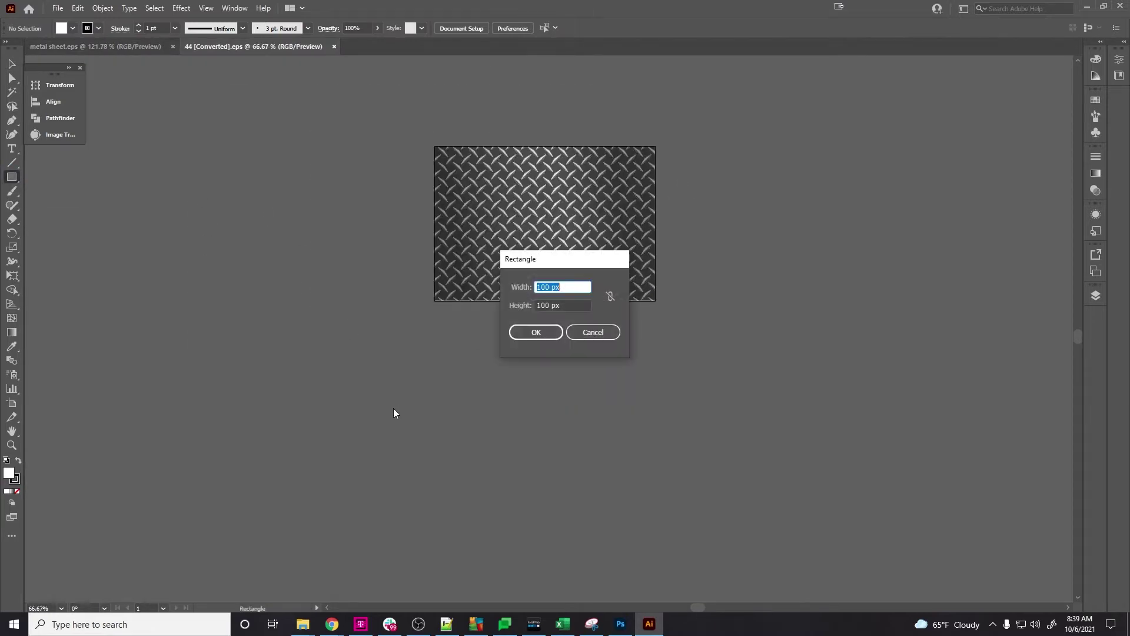
type("3456")
key("Tab")
type("24")
key("Return")
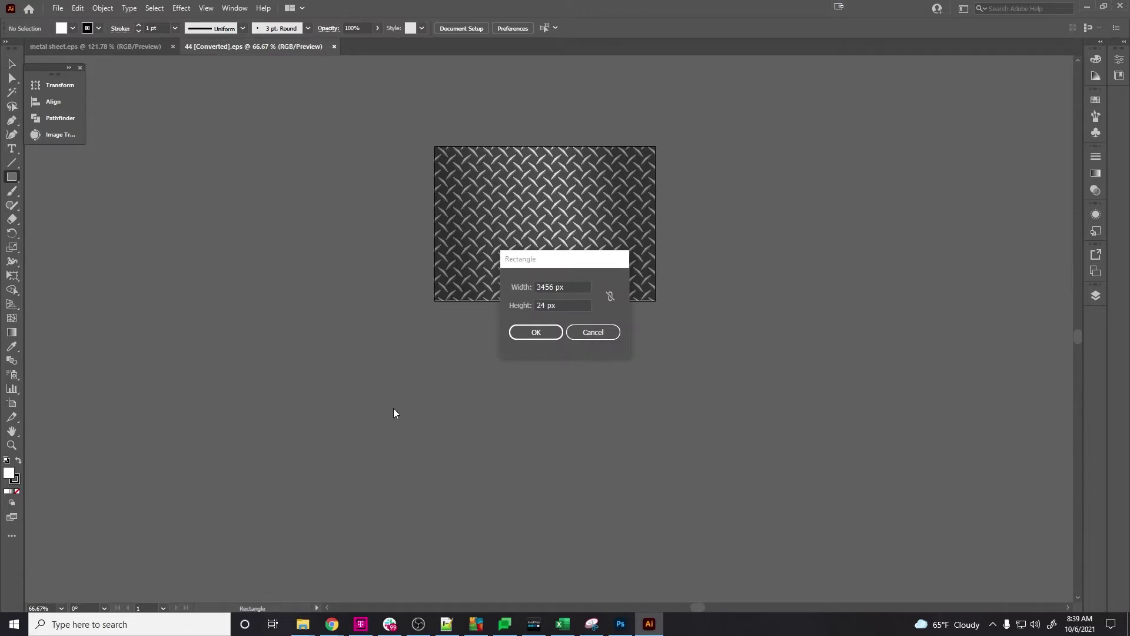
left_click(565, 306)
left_click_drag(557, 305, 523, 304)
type("24in")
key("Return")
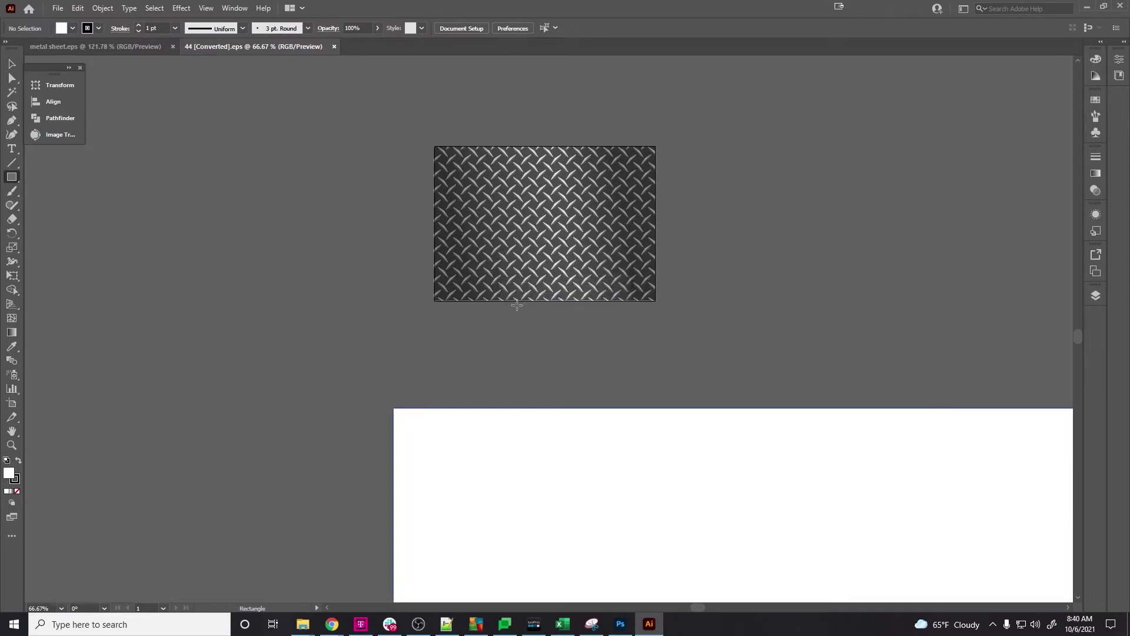
Position the rectangle and place a metal-sheet copy at its top-left corner
key("ctrl+minus")
scroll(526, 329, "down", 3)
key("v")
left_click_drag(575, 313, 412, 269)
scroll(412, 268, "down", 3)
left_click_drag(486, 305, 460, 304)
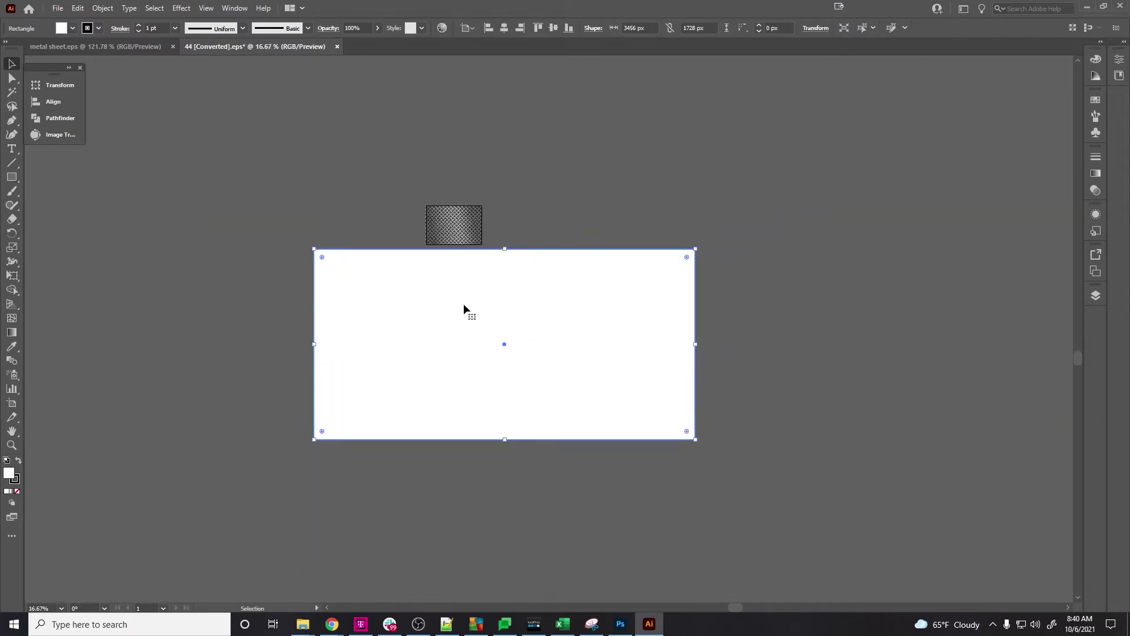
left_click_drag(460, 232, 429, 302)
left_click_drag(336, 274, 331, 265)
Stretch the metal sheet to cover the rectangle, aligning their corners
right_click(311, 256)
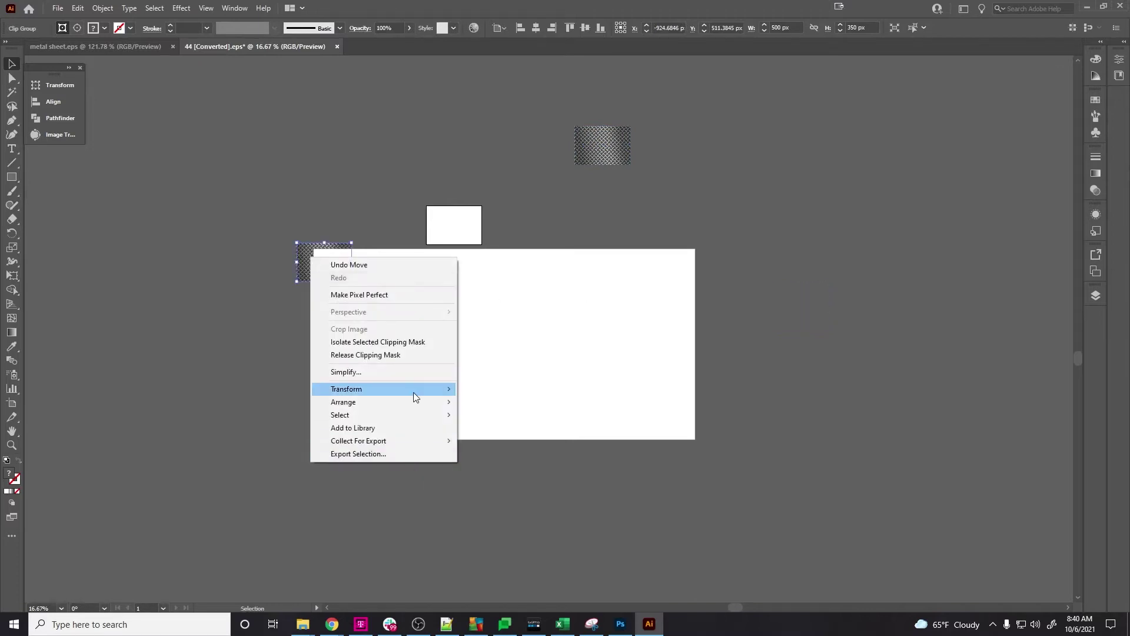
left_click(328, 265)
left_click_drag(371, 285, 696, 438)
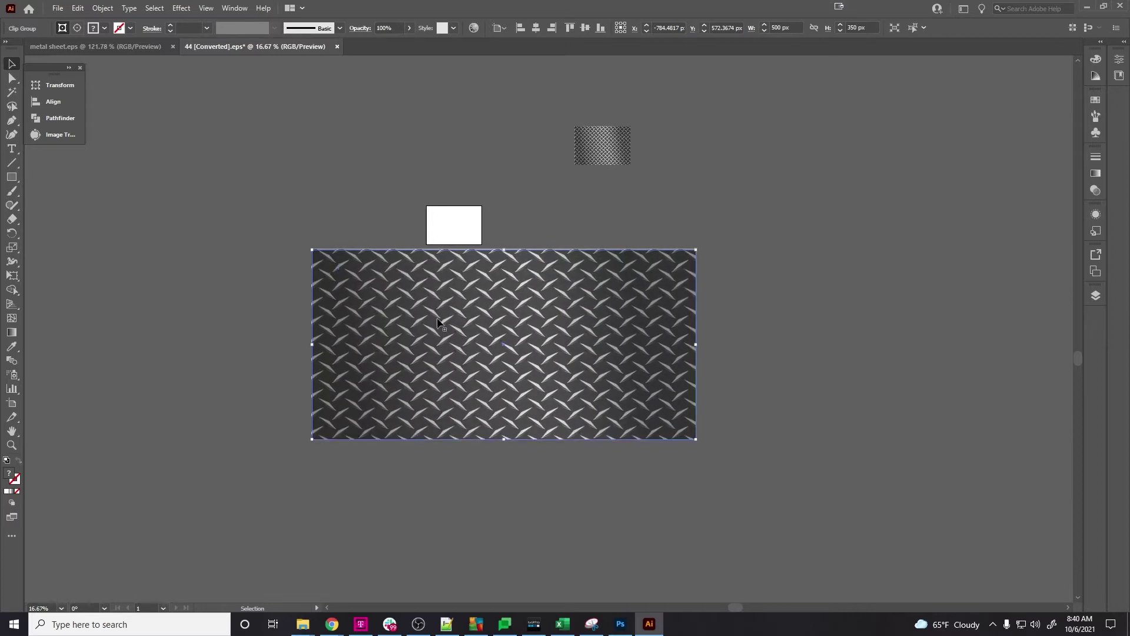
scroll(322, 247, "up", 6)
left_click_drag(223, 278, 235, 274)
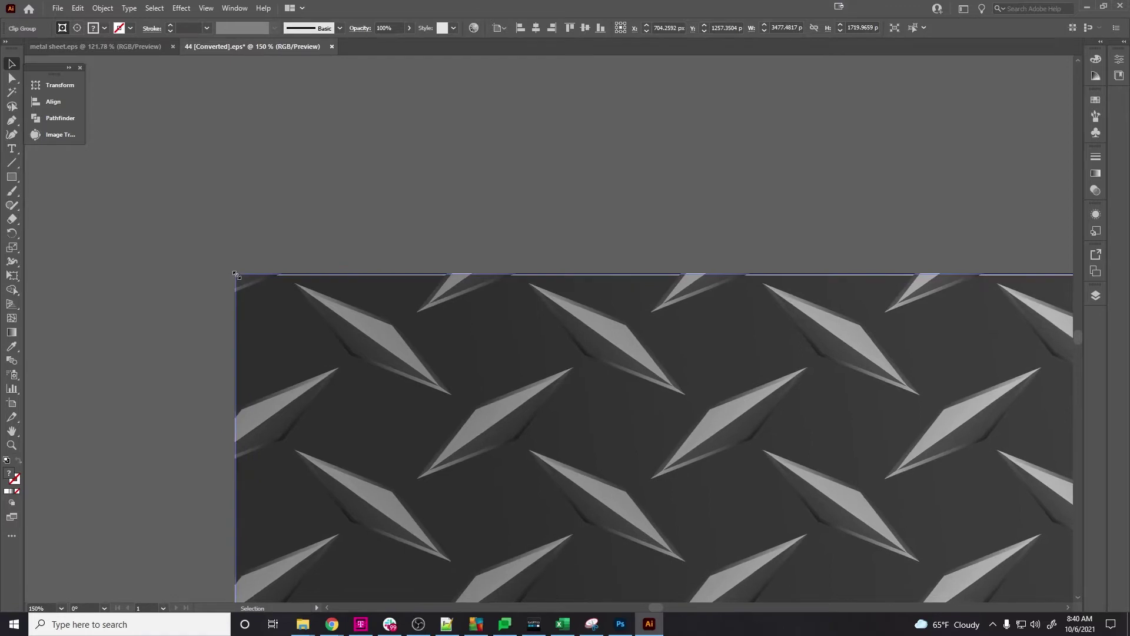
left_click(299, 223)
scroll(299, 223, "down", 4)
scroll(657, 285, "down", 3)
scroll(658, 286, "right", 2)
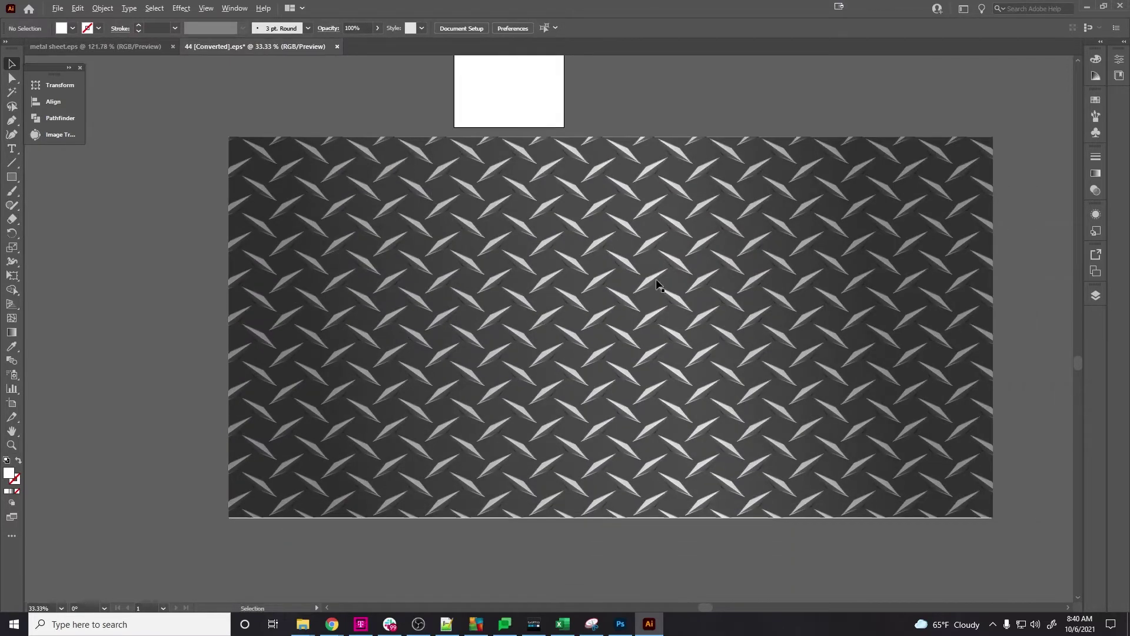
scroll(560, 260, "up", 5)
scroll(444, 282, "down", 7)
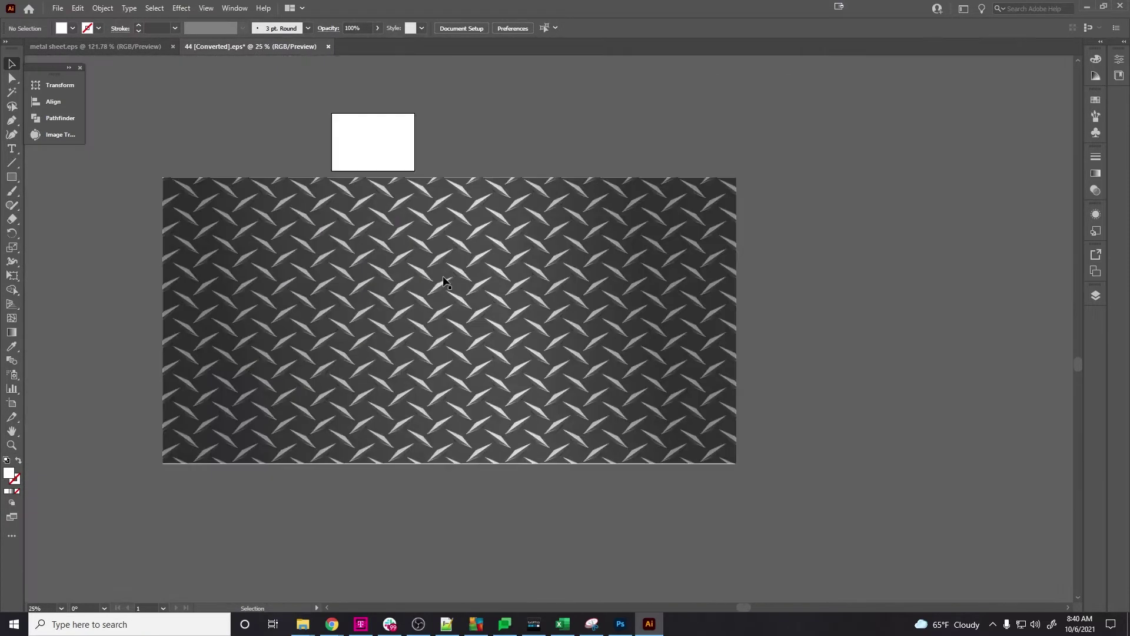
scroll(415, 299, "up", 1)
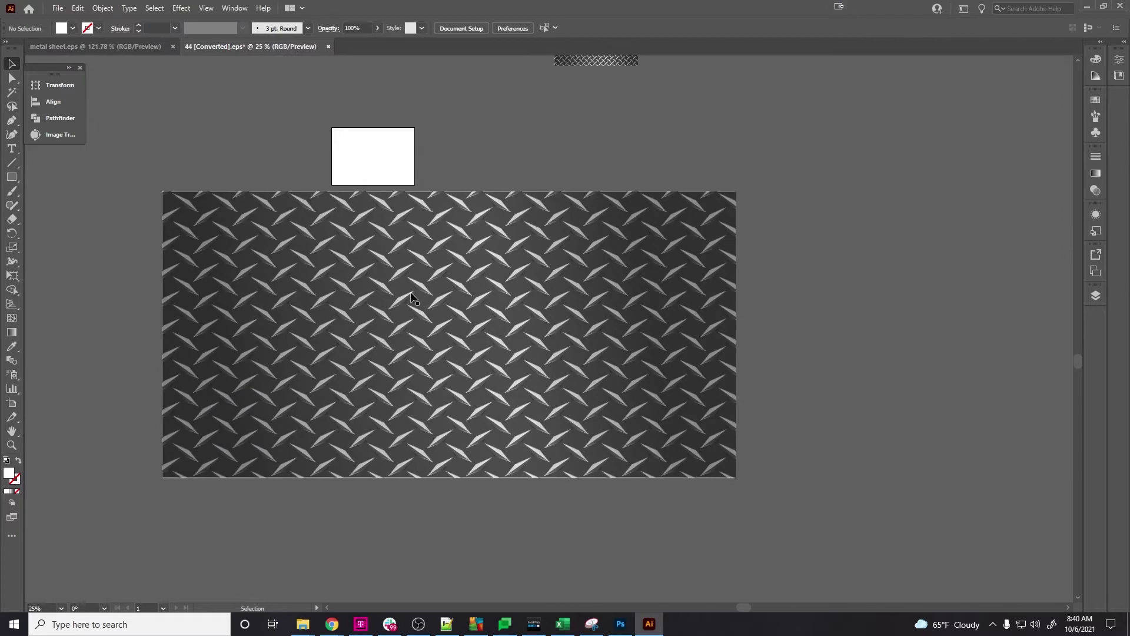
Select the whole metal-sheet clip group and copy it
double_click(432, 318)
double_click(827, 249)
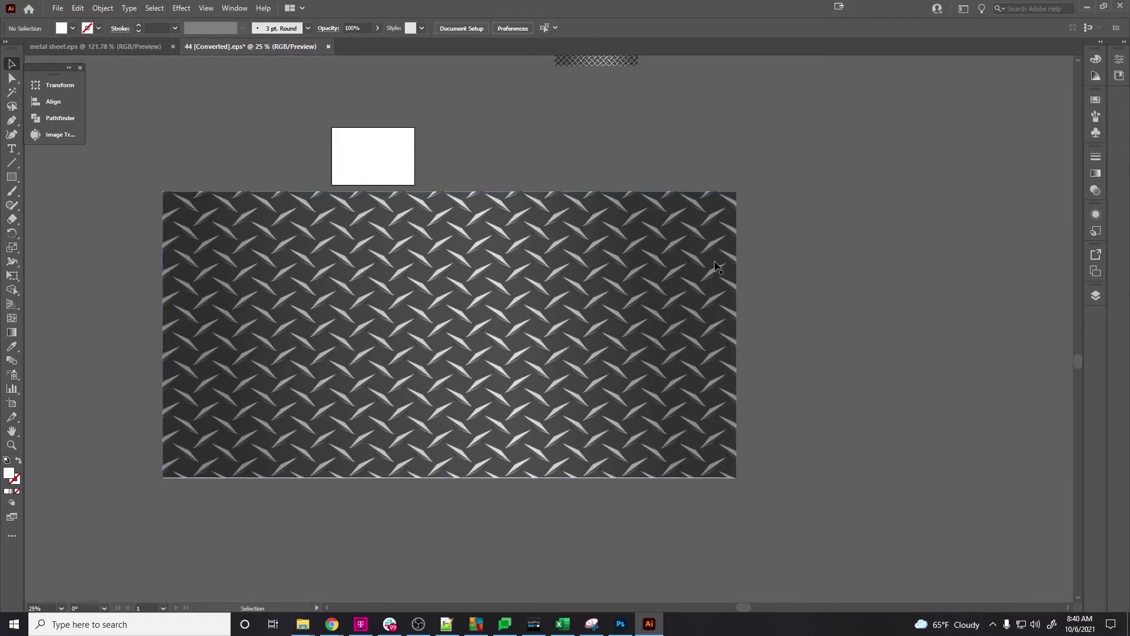
left_click(643, 269)
key("a")
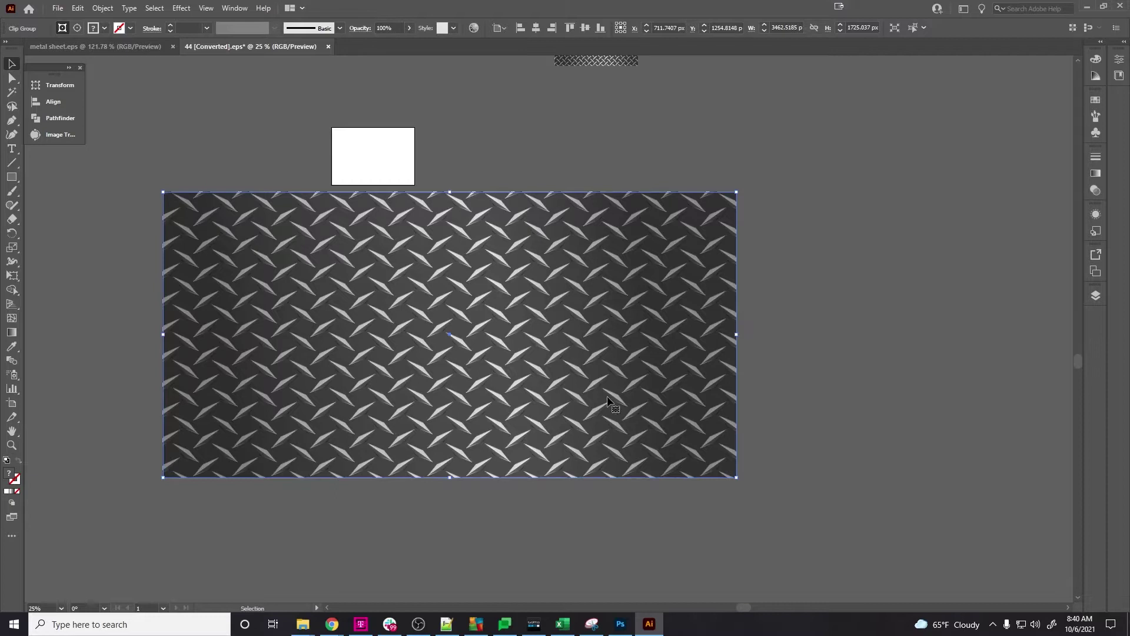
Paste the diamond-plate artwork into the Photoshop banner as a Smart Object
left_click(620, 624)
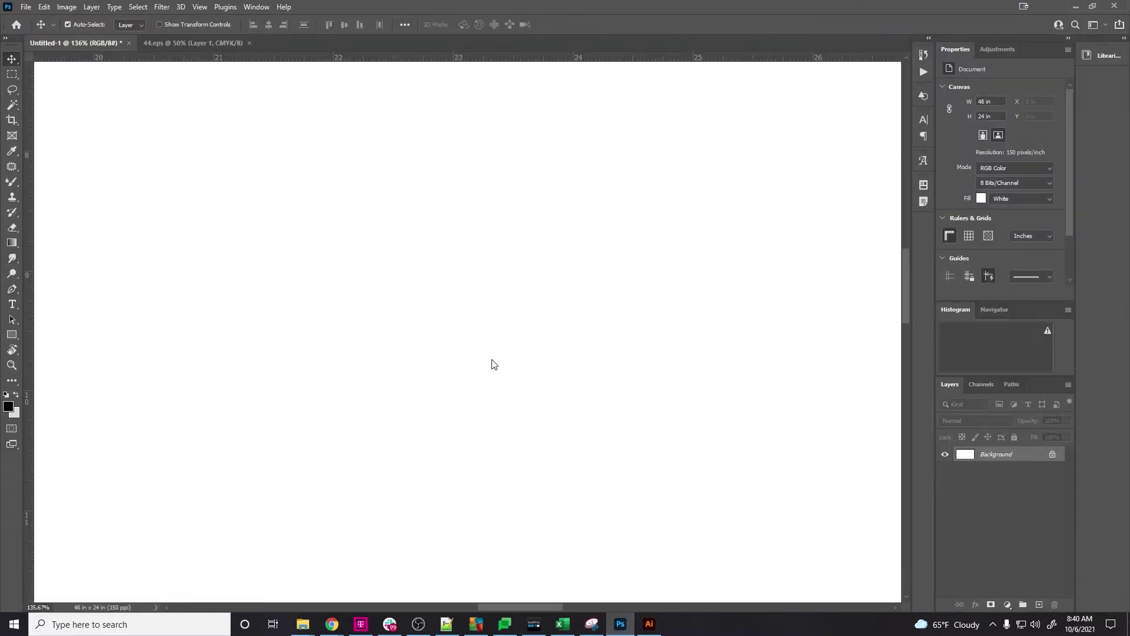
scroll(609, 298, "down", 2)
scroll(429, 434, "down", 6)
key("ctrl")
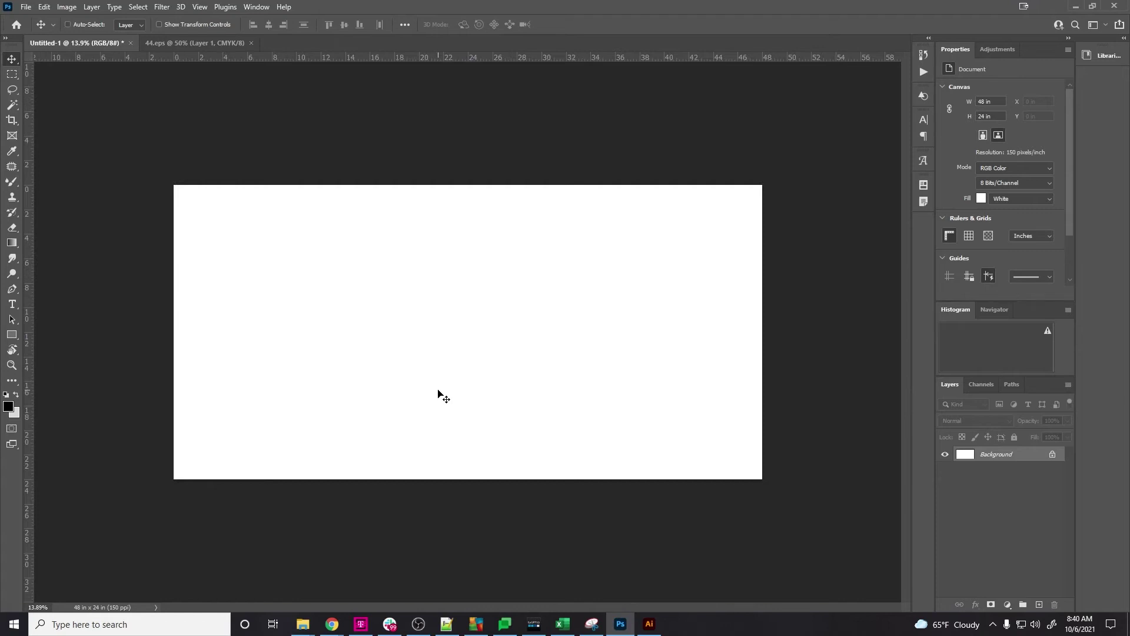
key("ctrl+v")
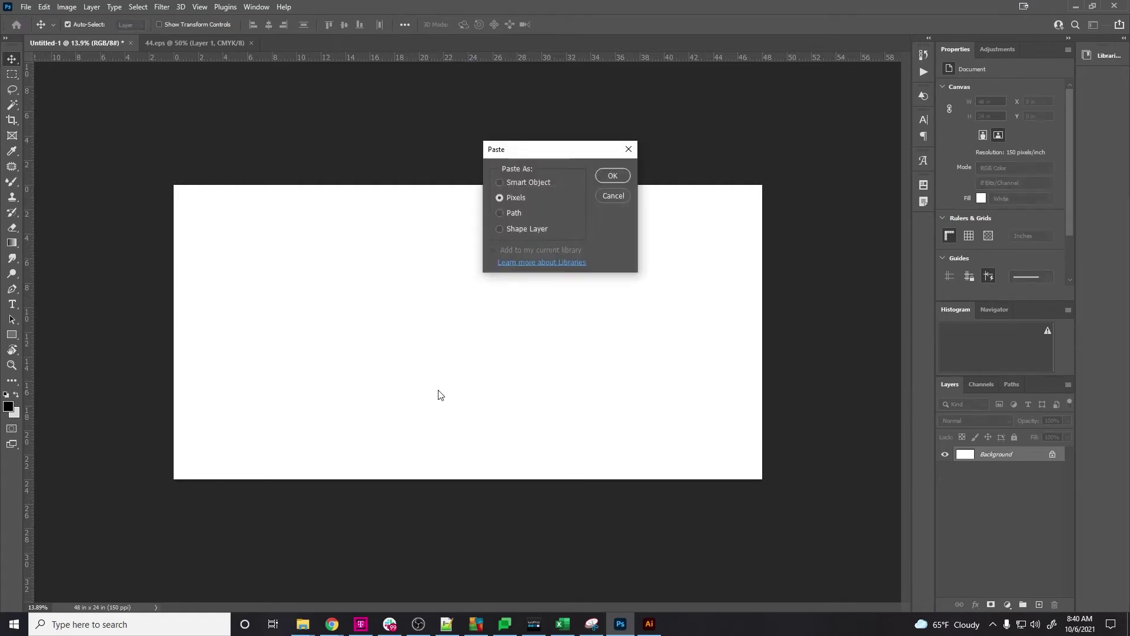
left_click(504, 184)
left_click(617, 175)
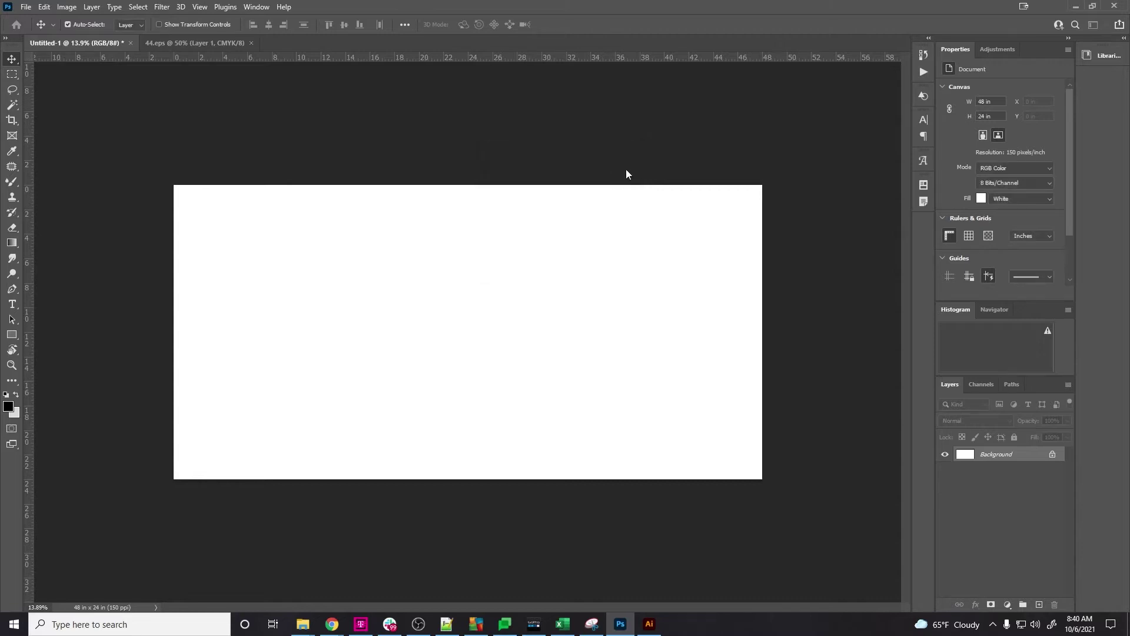
Snap it to the top-left corner and scale it to fill the canvas
left_click(584, 24)
left_click_drag(635, 311, 615, 301)
key("ctrl+t")
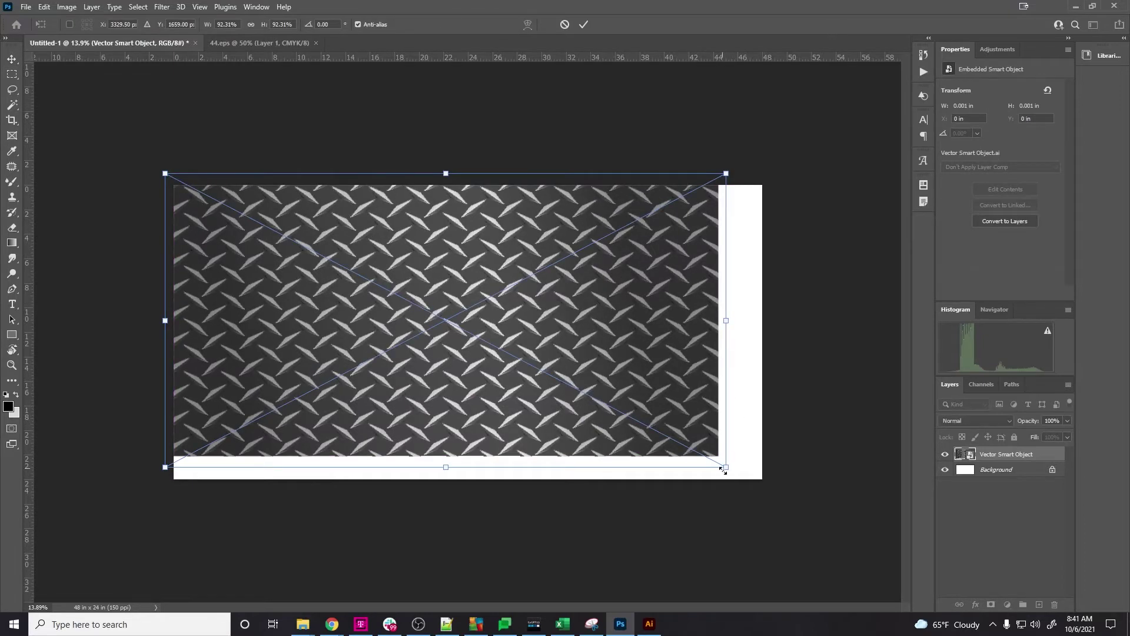
left_click_drag(726, 467, 772, 496)
left_click_drag(166, 173, 162, 172)
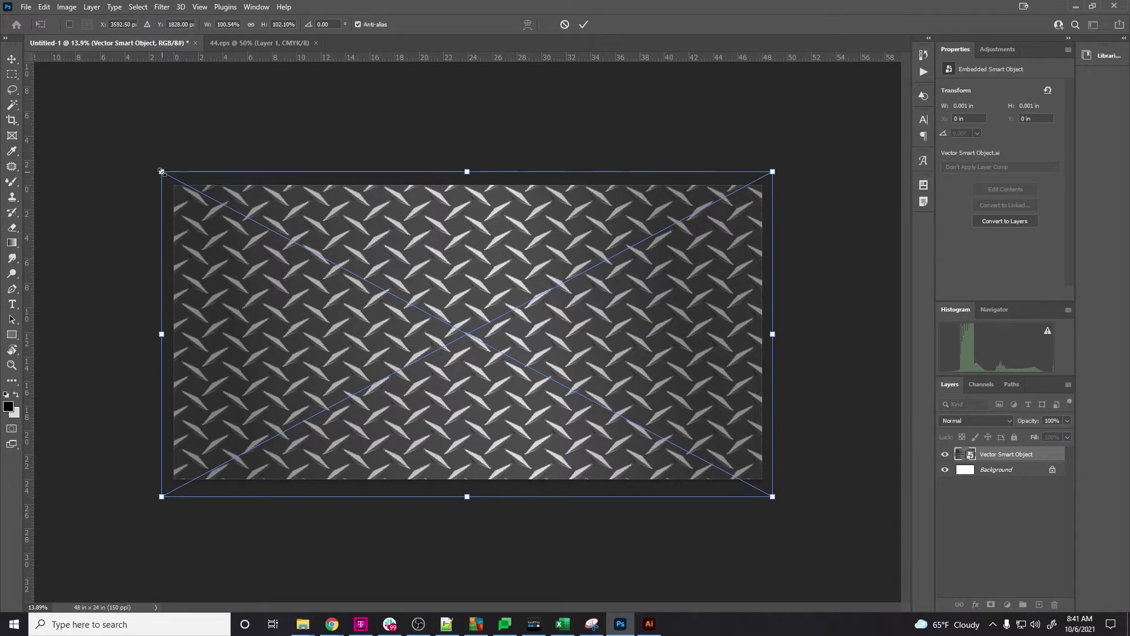
left_click(581, 23)
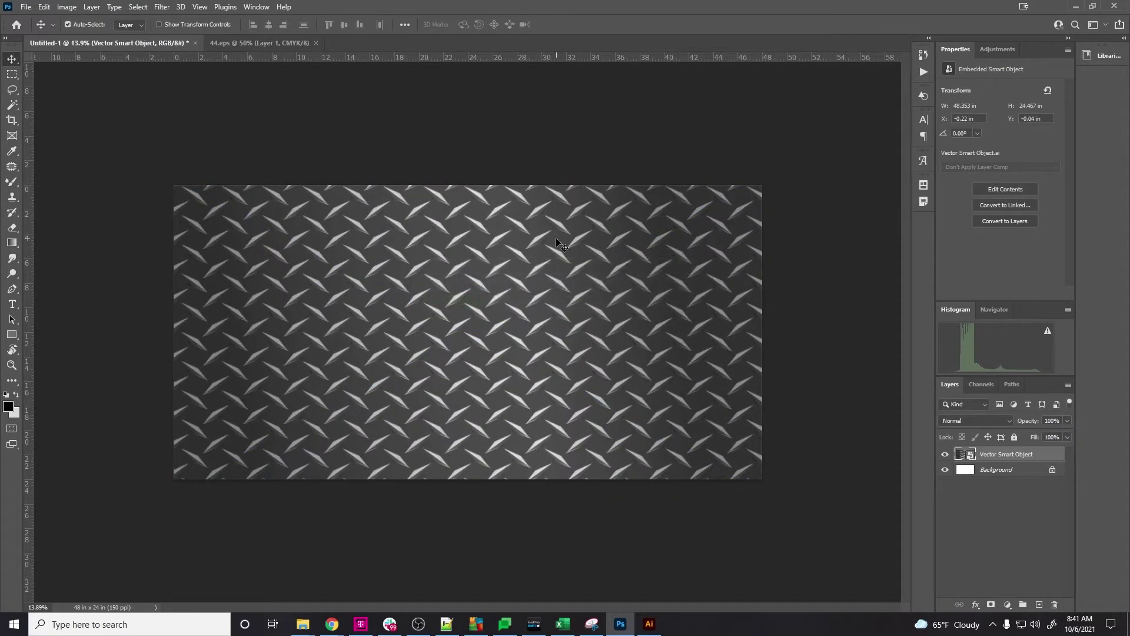
Rename the smart object layer to 'Metal Bg'
scroll(479, 267, "up", 10)
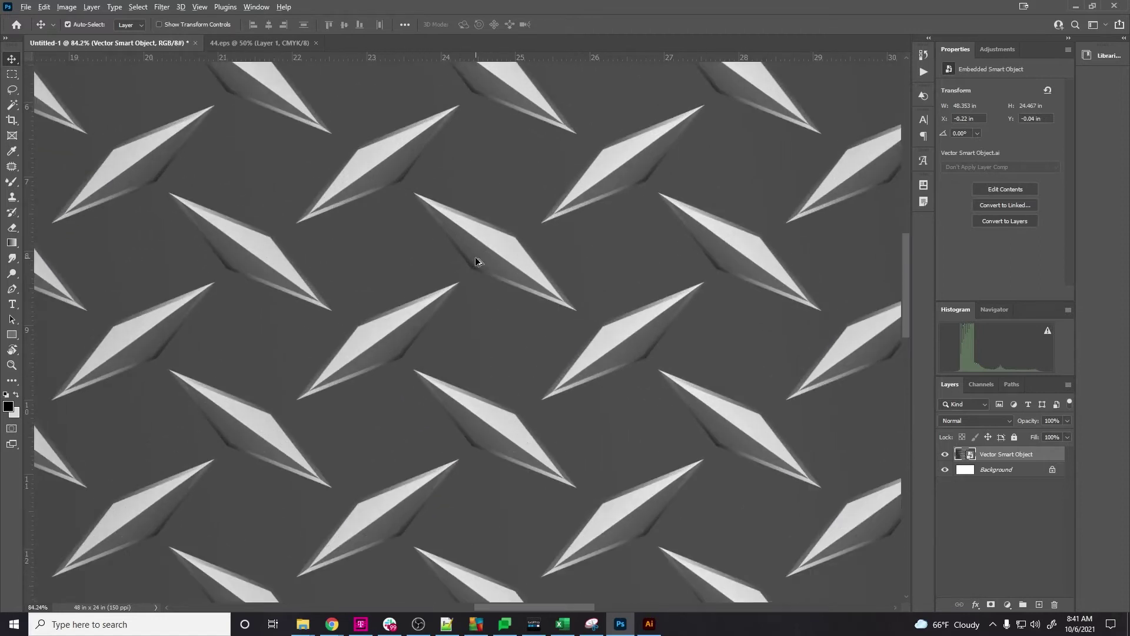
scroll(476, 261, "up", 2)
right_click(1017, 460)
key("Escape")
double_click(1025, 455)
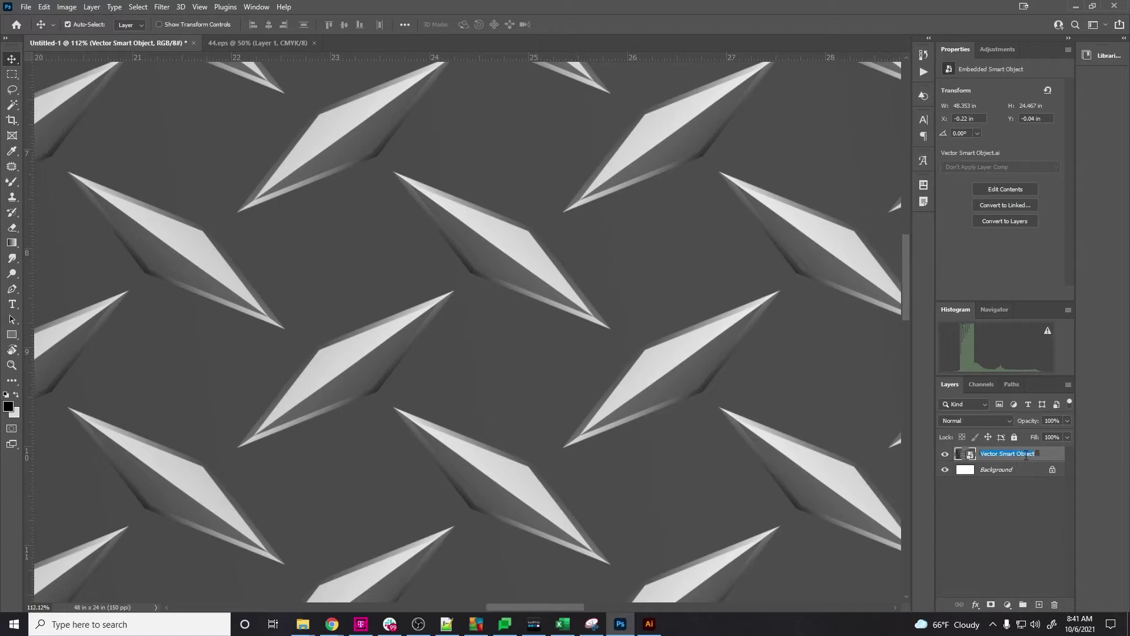
type("Metal Bg")
key("Return")
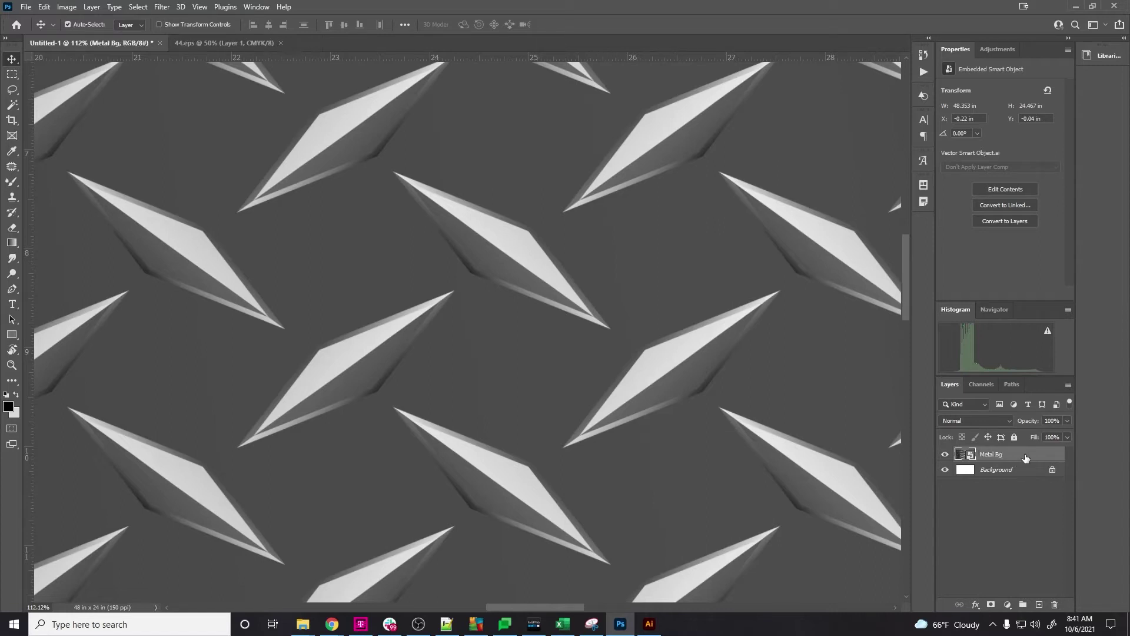
Give the Metal Bg layer a violet label and lock it completely
right_click(945, 457)
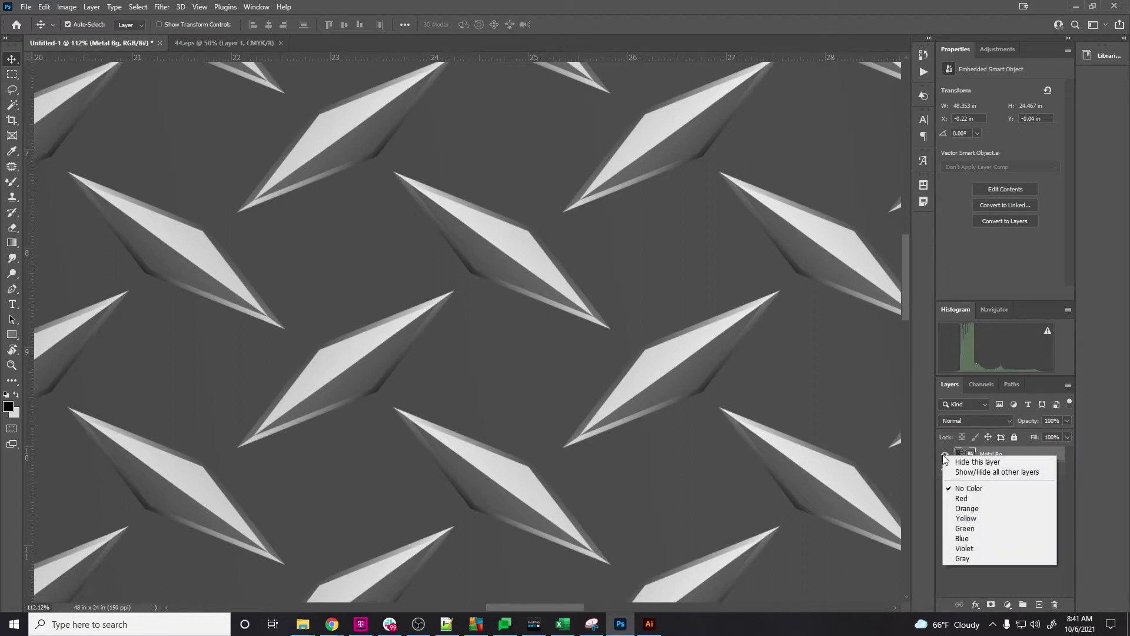
left_click(980, 548)
left_click(1014, 437)
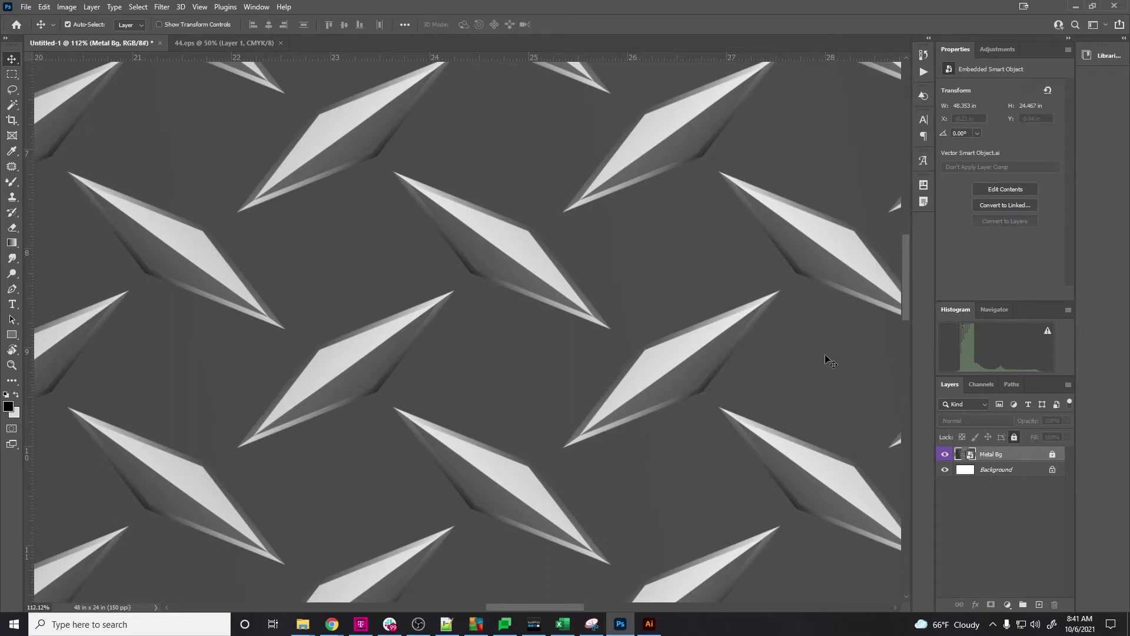
scroll(650, 274, "down", 6)
scroll(652, 278, "down", 1)
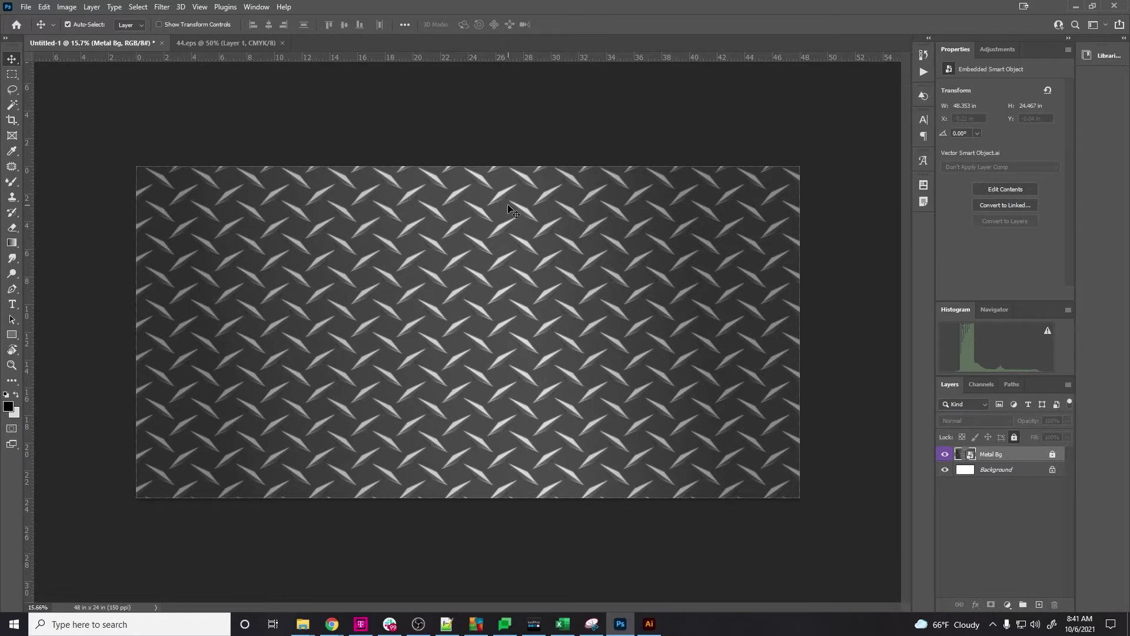
Add a Solid Color fill layer in bright blue 0012ff
left_click(1007, 606)
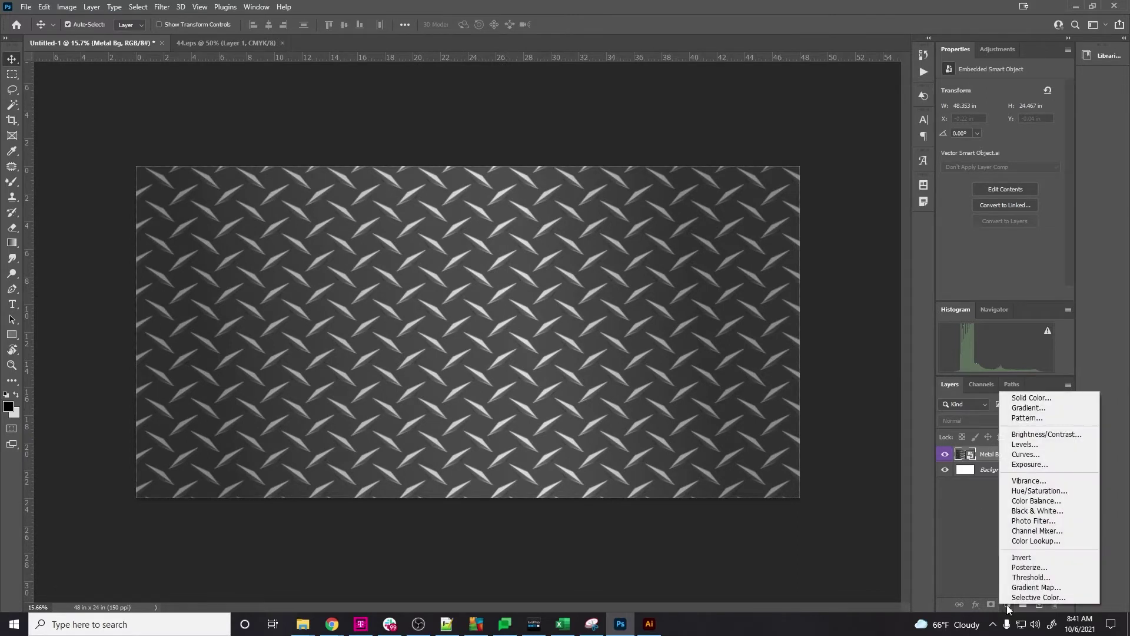
left_click(1030, 398)
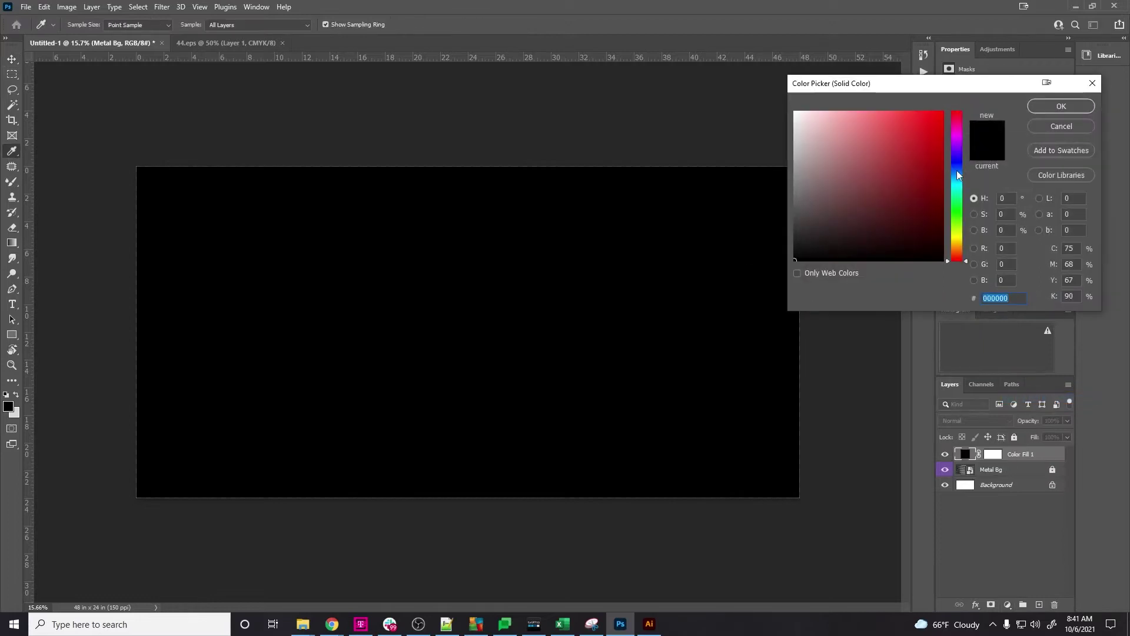
left_click(954, 165)
left_click(942, 111)
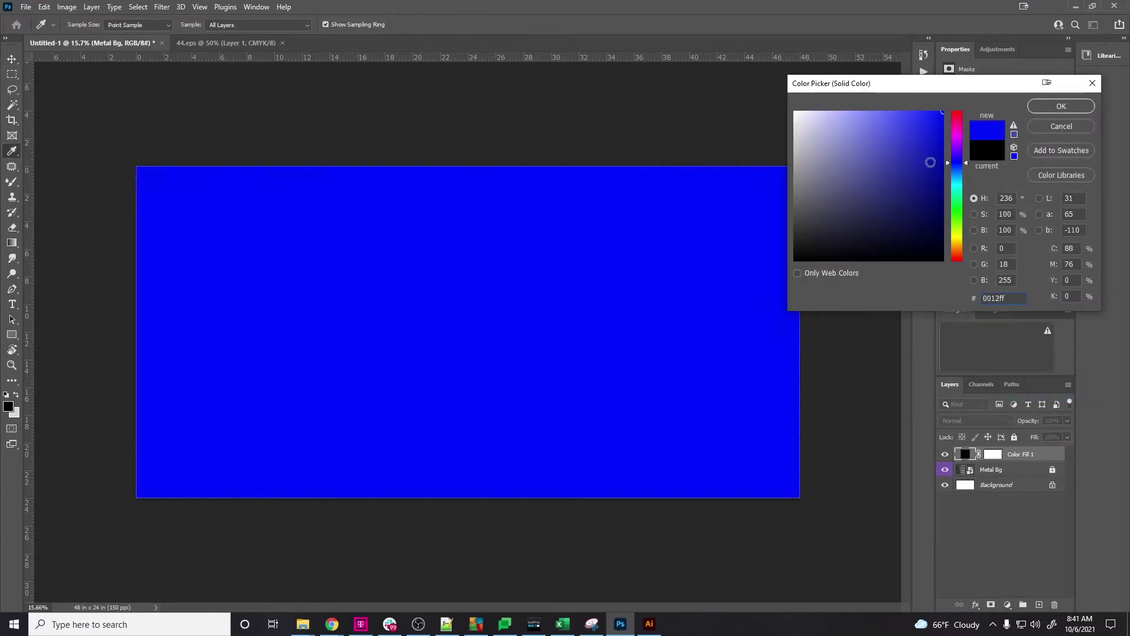
left_click(1085, 110)
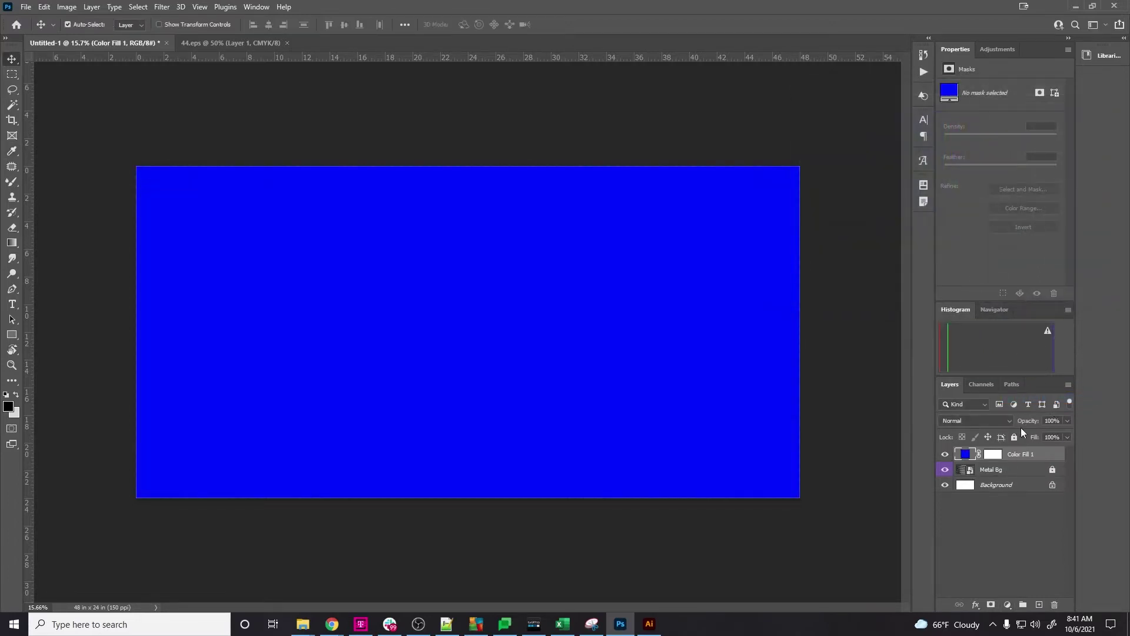
Set the fill layer to Multiply blend mode at 96% opacity
left_click(996, 421)
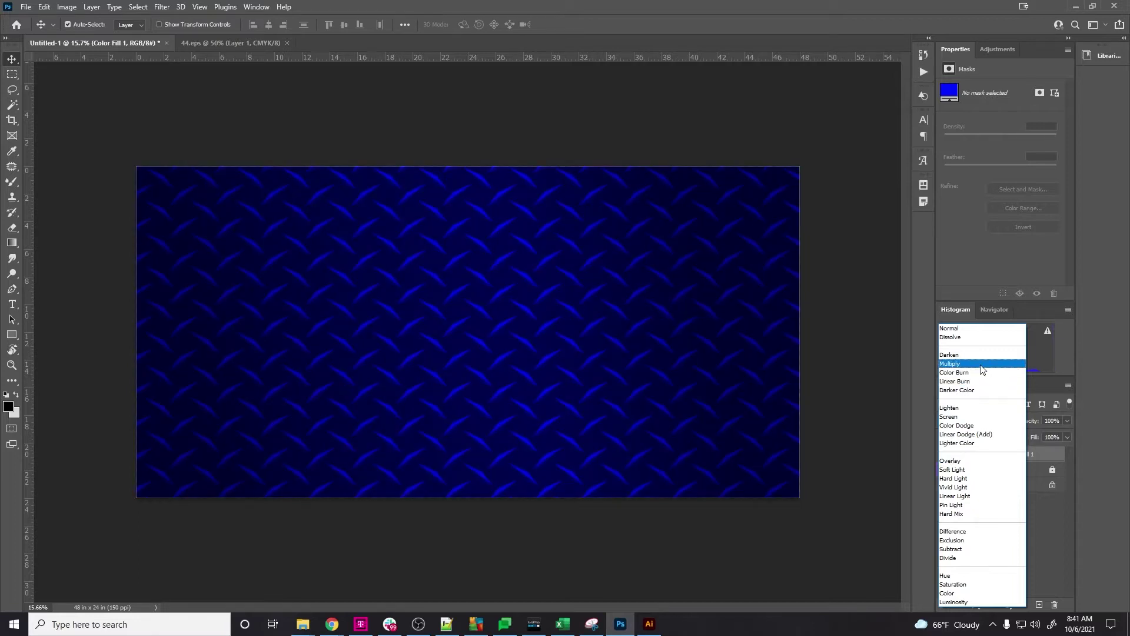
left_click(981, 364)
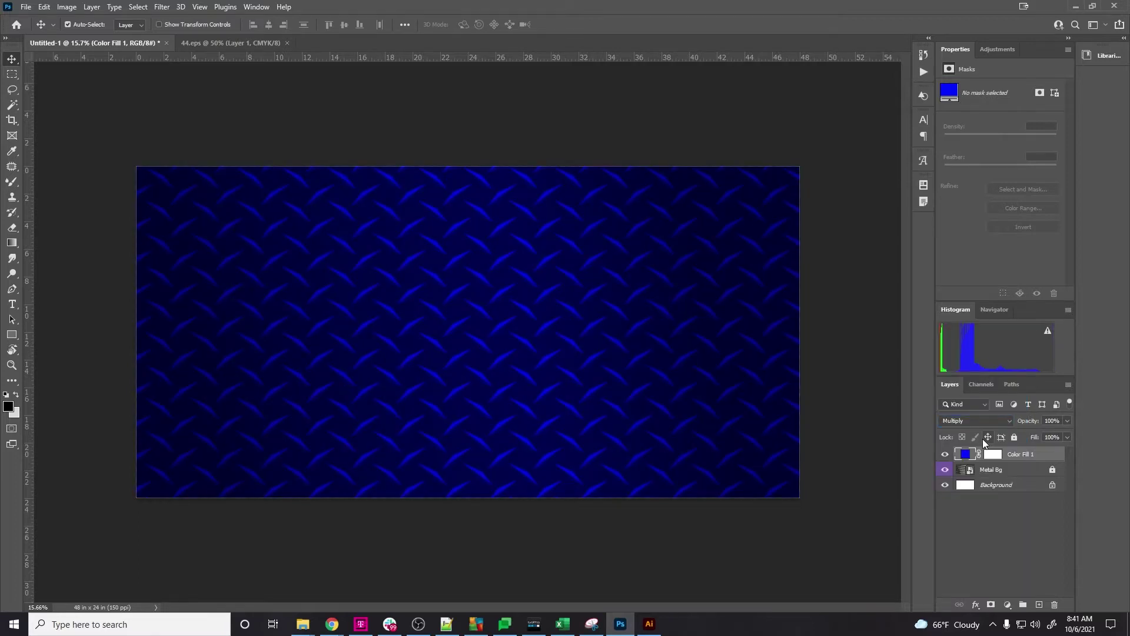
left_click(1067, 421)
left_click_drag(1058, 436, 1069, 433)
Change the fill colour to the lighter blue 3c4aff
double_click(967, 454)
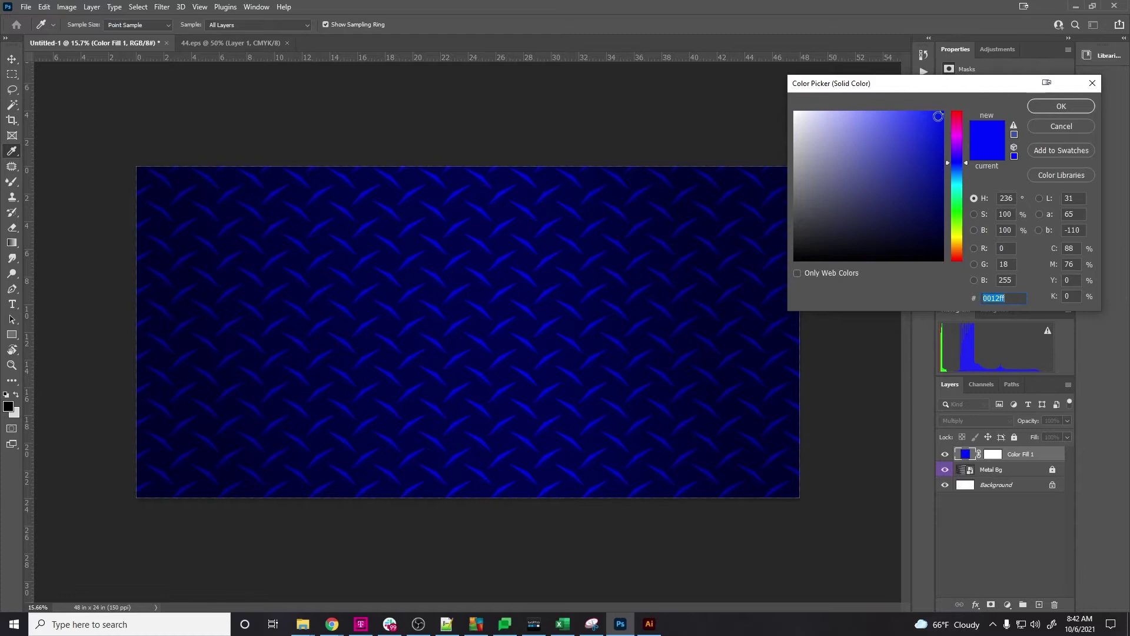
left_click(921, 111)
left_click_drag(921, 111, 908, 110)
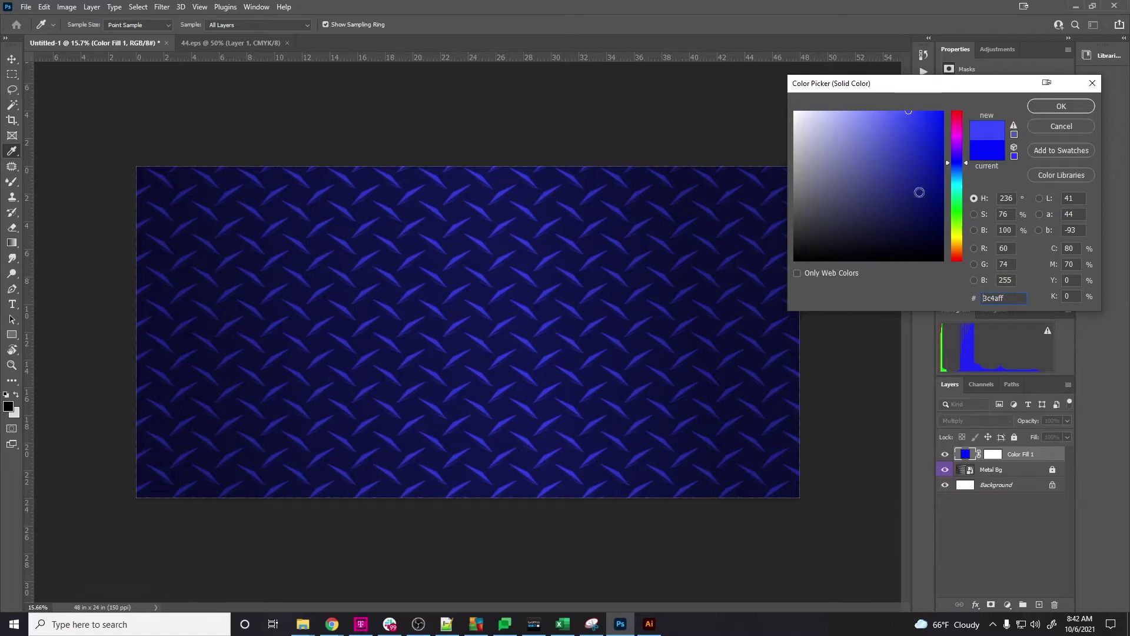
left_click(1050, 109)
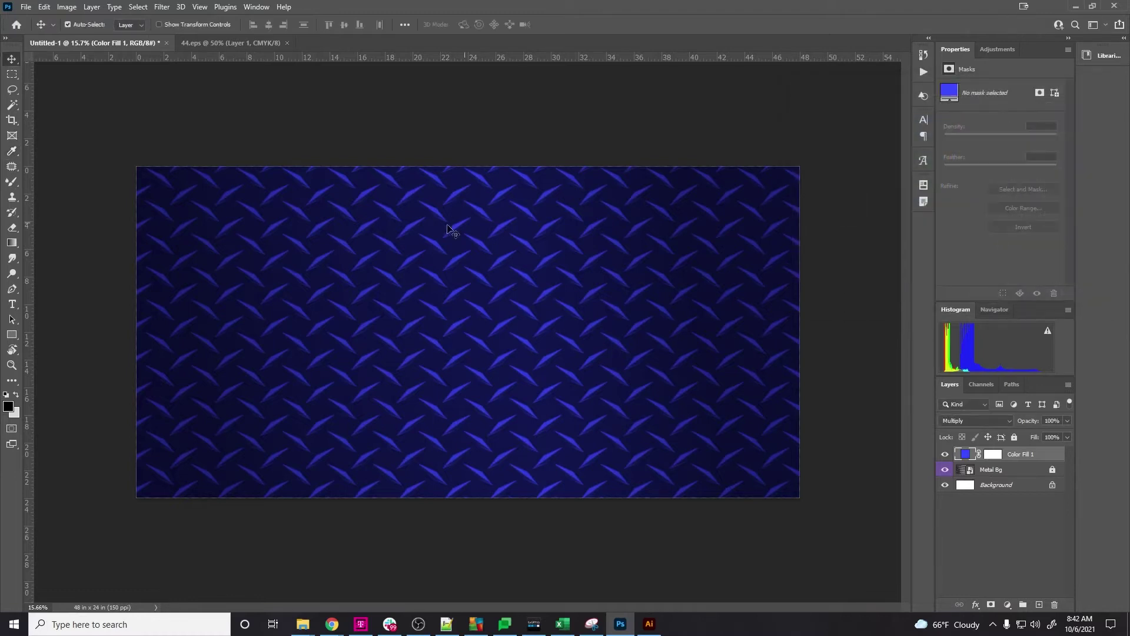
scroll(441, 232, "up", 3)
scroll(440, 232, "down", 2)
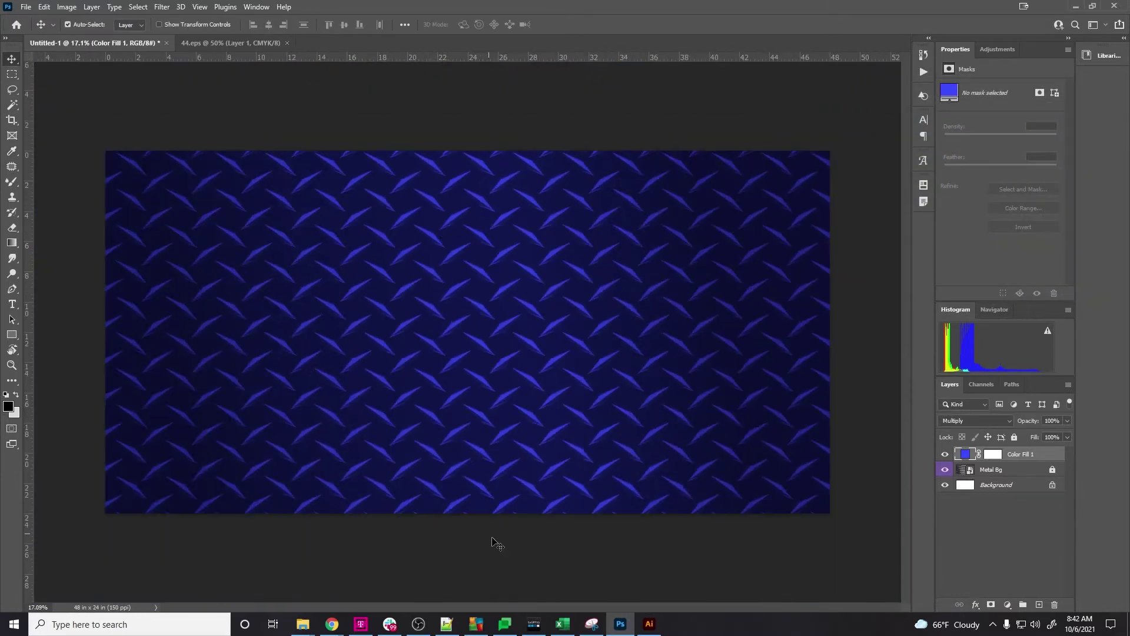
left_click(389, 624)
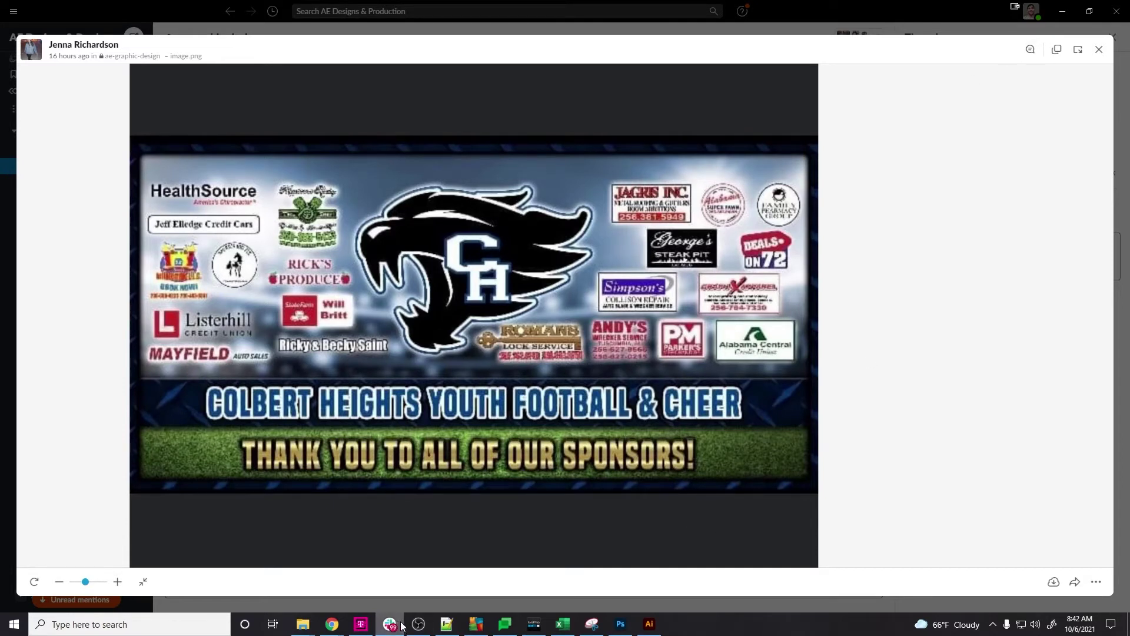
Bring the shared Colbert Heights sponsor banner up for reference
mouse_move(332, 624)
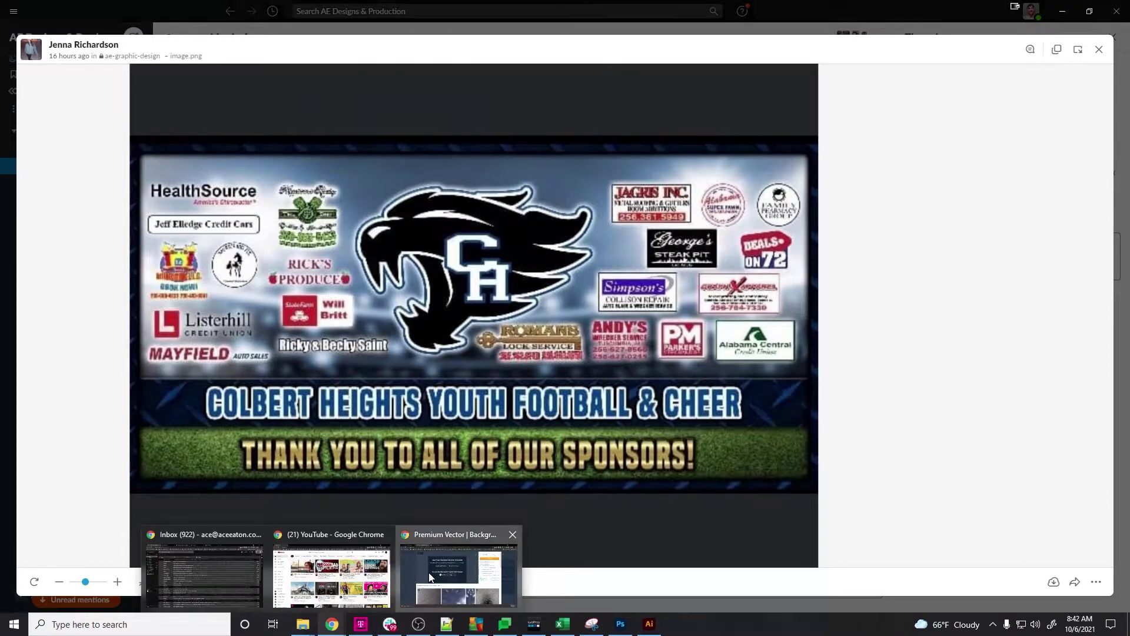
left_click(444, 565)
Search Freepik for 'football field' images
left_click(995, 97)
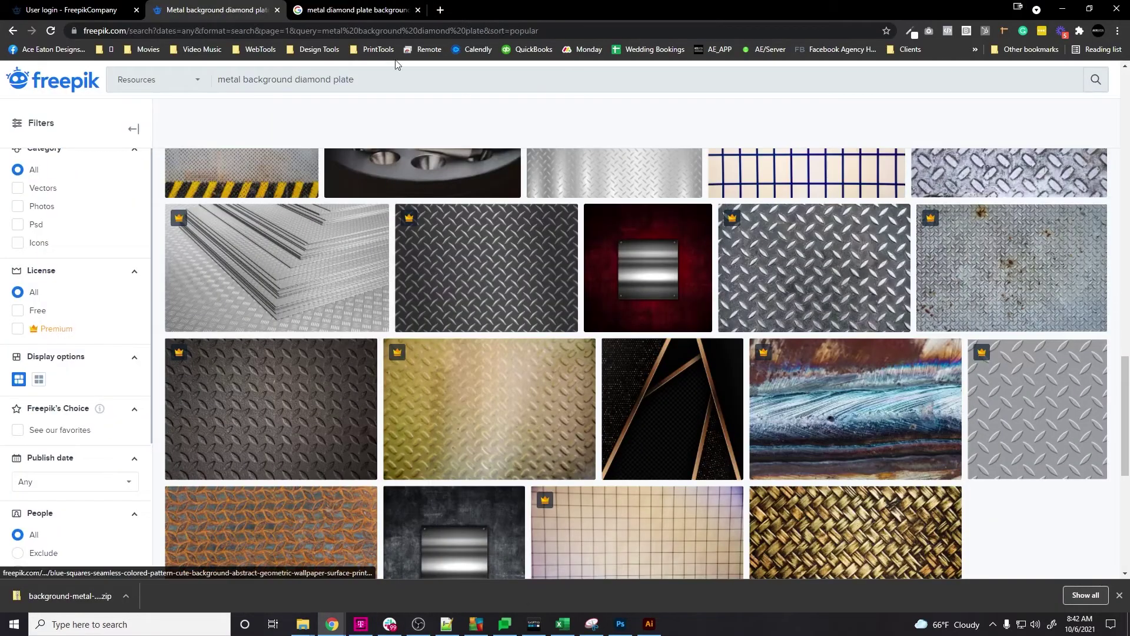
left_click_drag(390, 74, 221, 91)
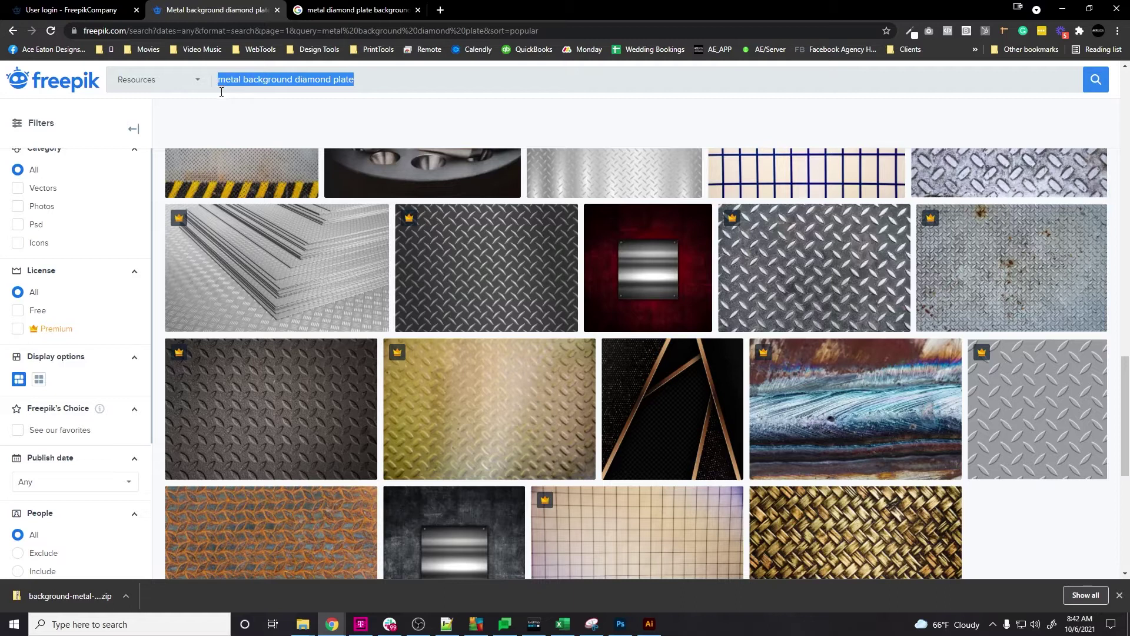
type("footba")
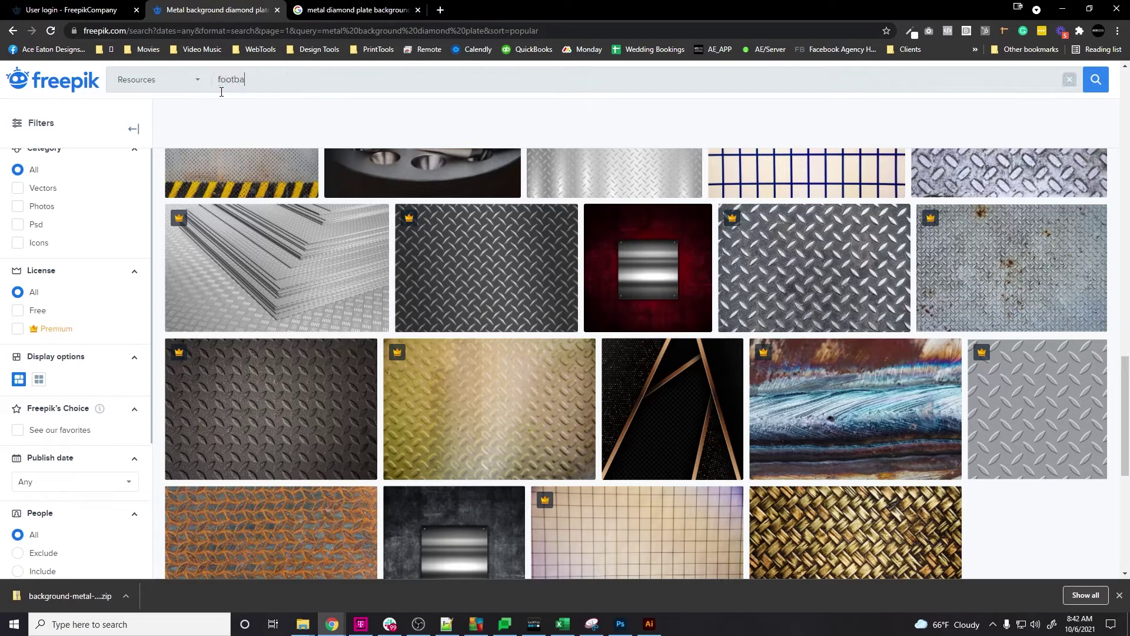
type("ll field")
key("Return")
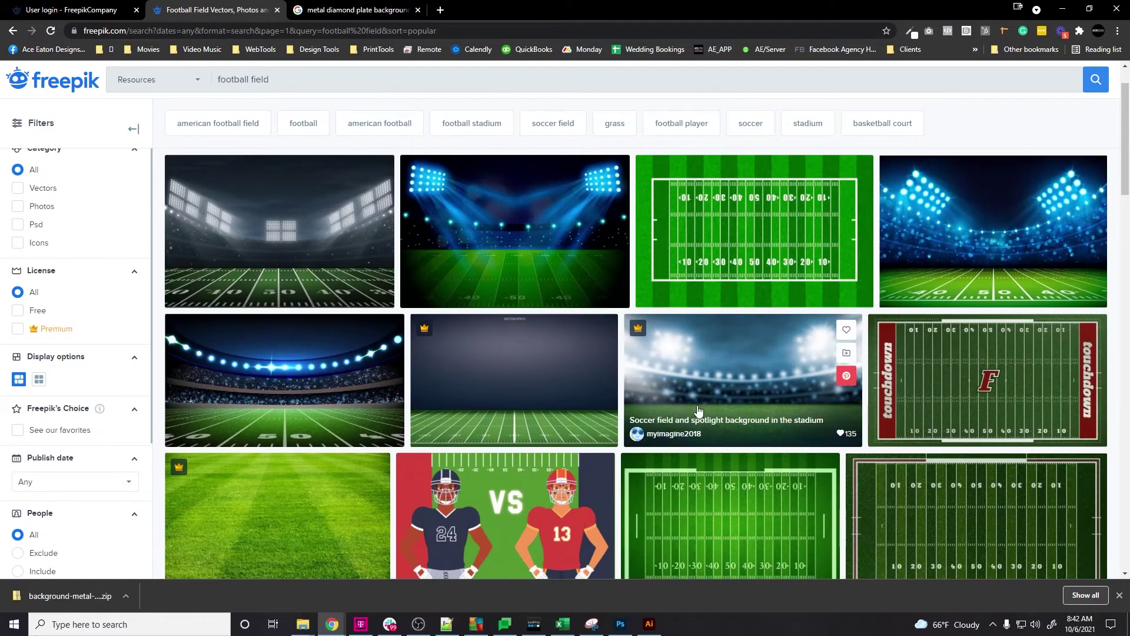
left_click(392, 629)
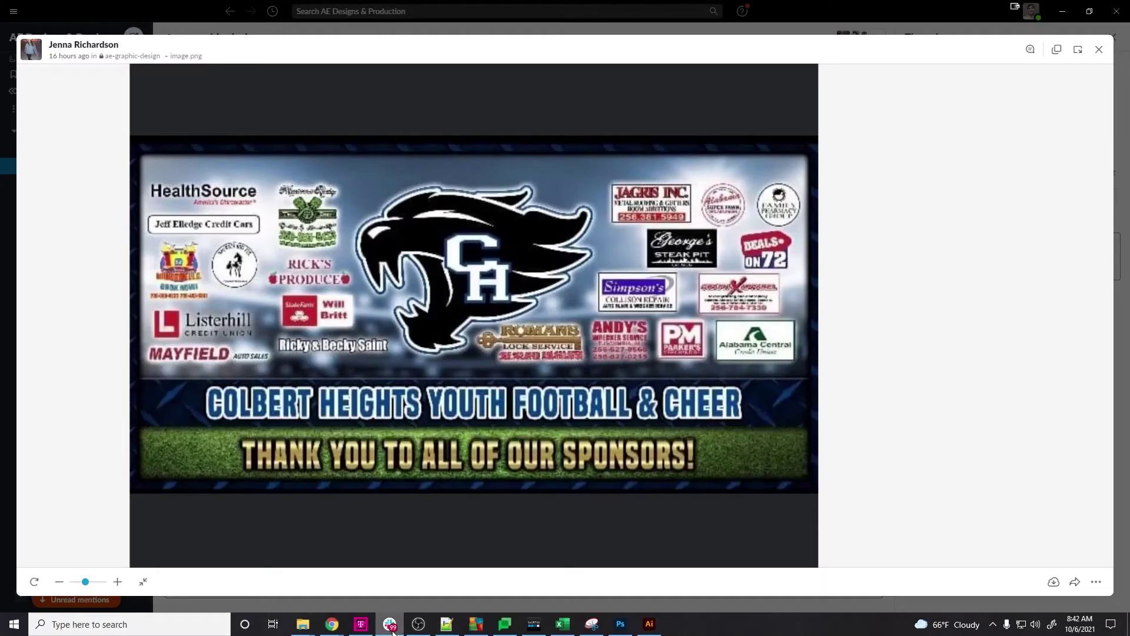
left_click(391, 629)
Download the soccer field spotlight stadium photo into the 2x4 Banner folder
left_click(700, 353)
left_click(863, 140)
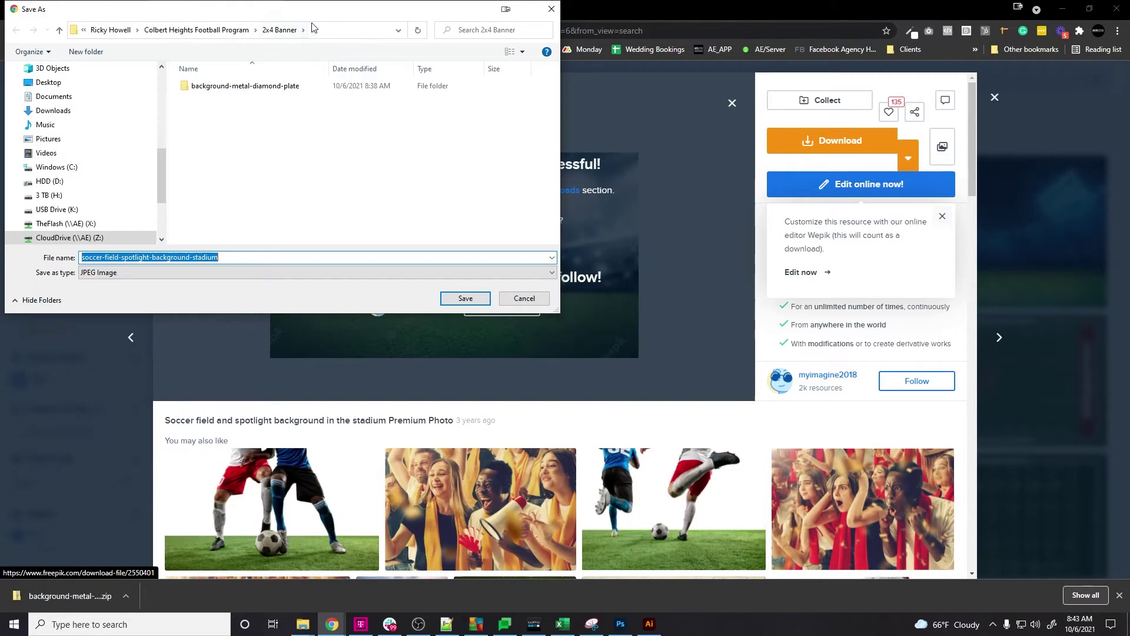
left_click(460, 297)
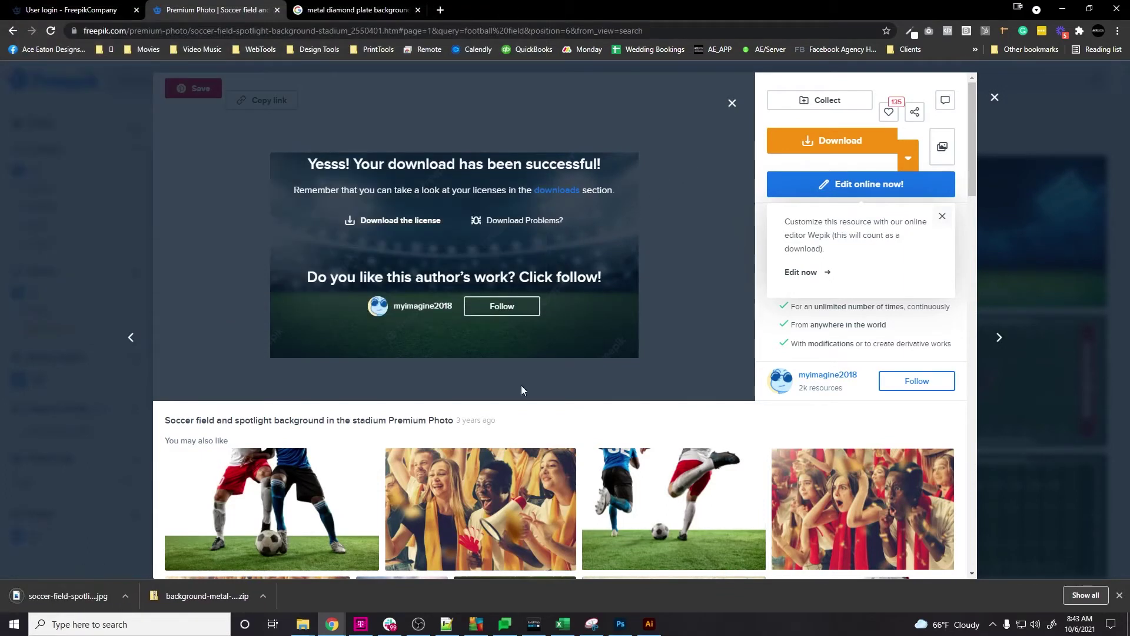
left_click(621, 624)
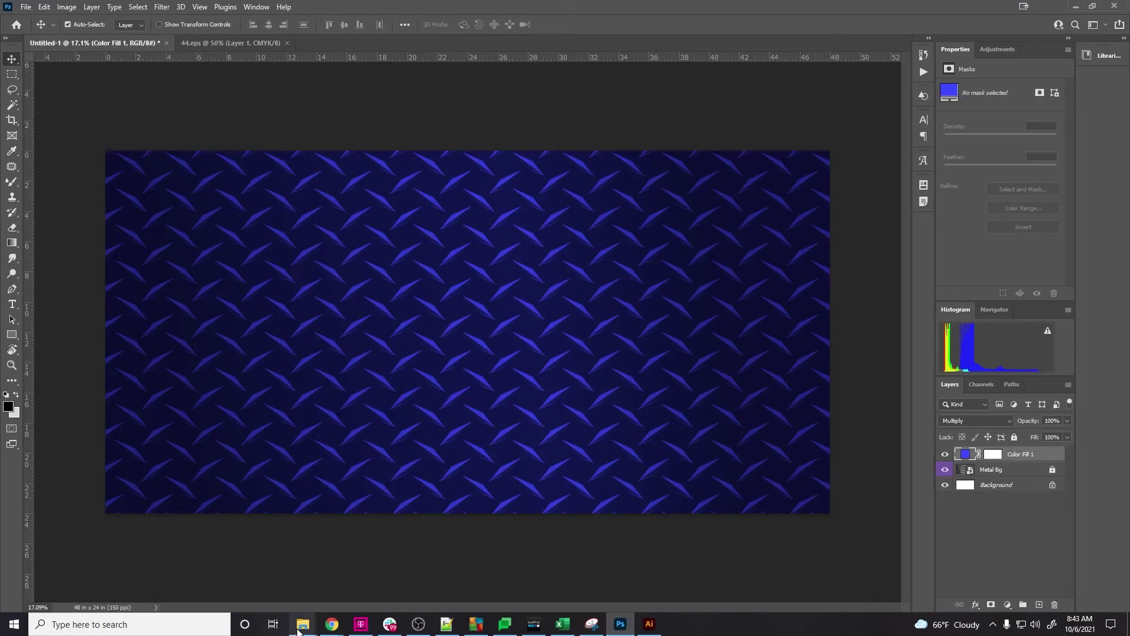
Place the downloaded soccer field JPG from the 2x4 Banner folder onto the banner canvas
mouse_move(300, 627)
left_click(368, 580)
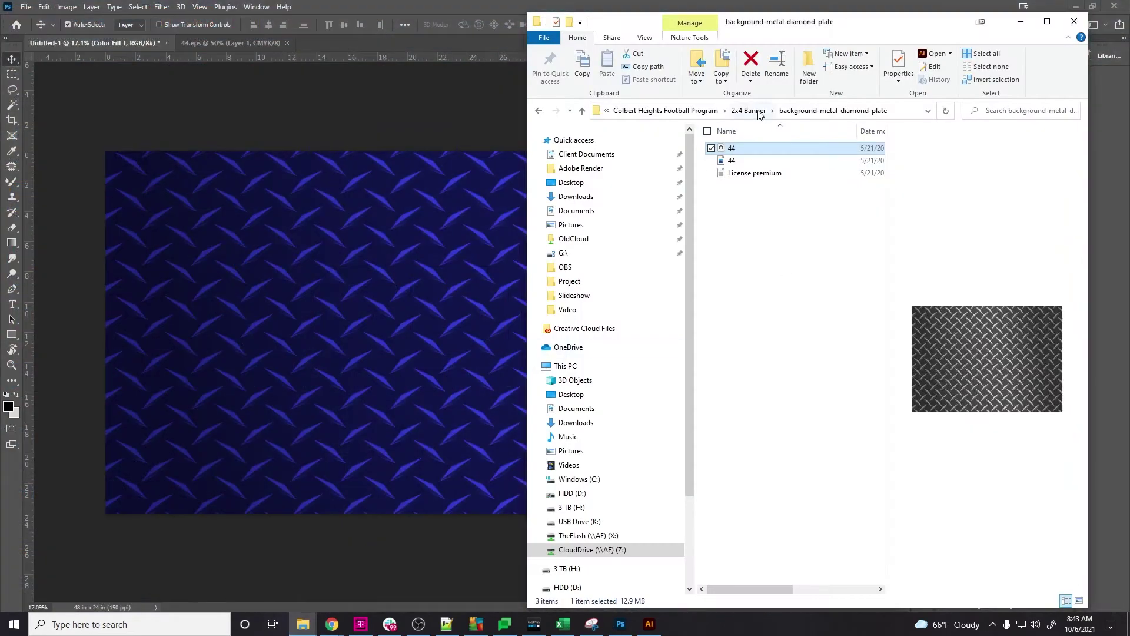
left_click(759, 112)
left_click(776, 173)
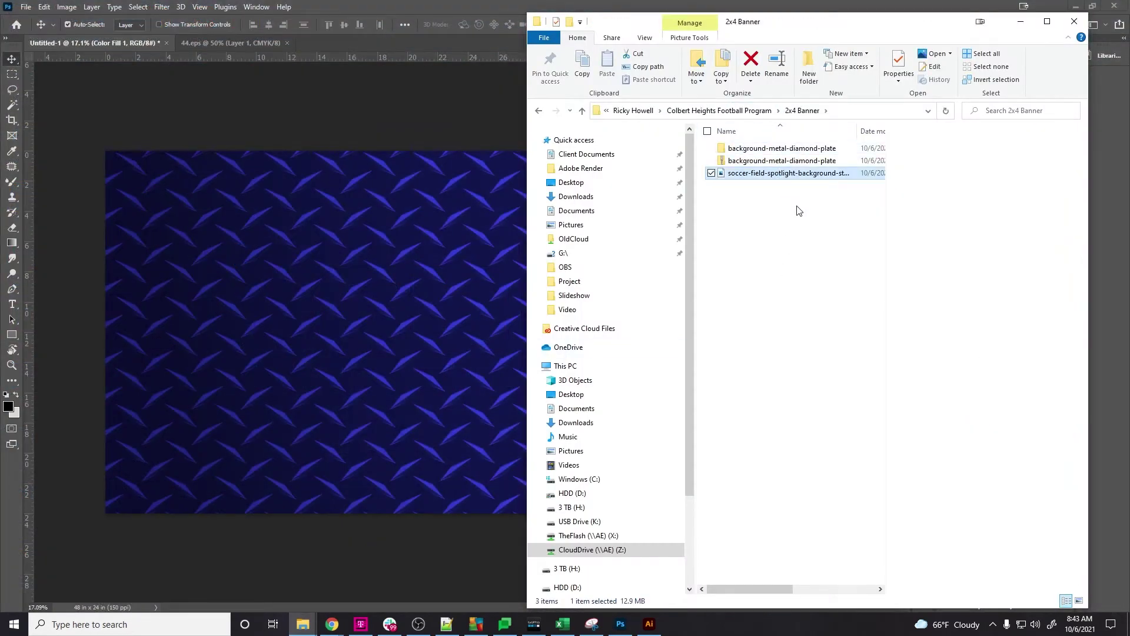
left_click_drag(786, 173, 365, 249)
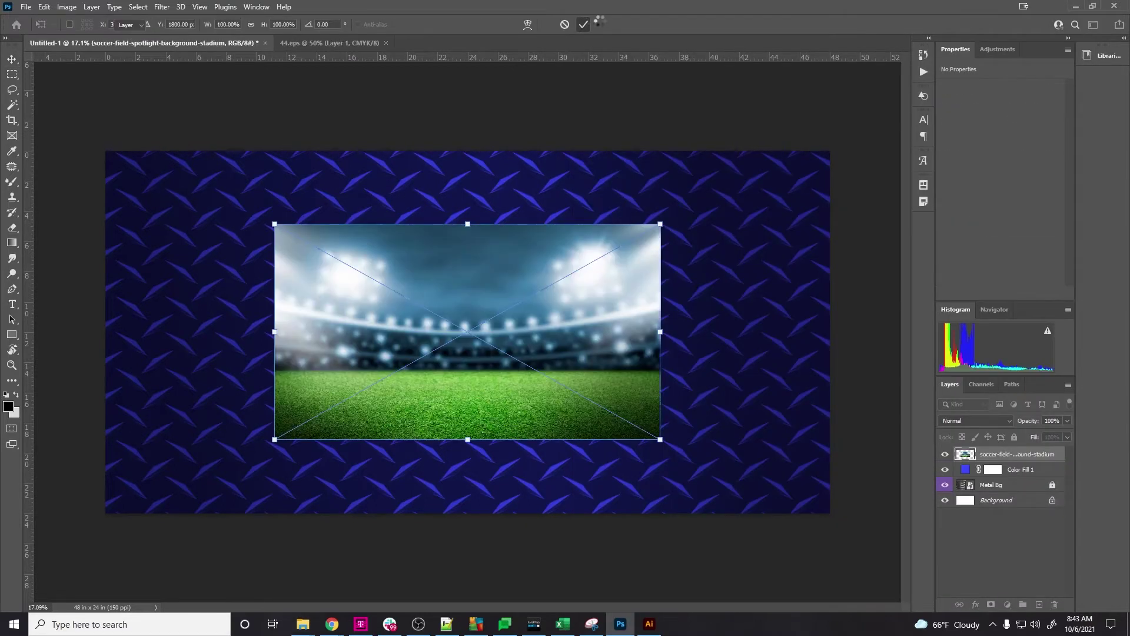
key("Return")
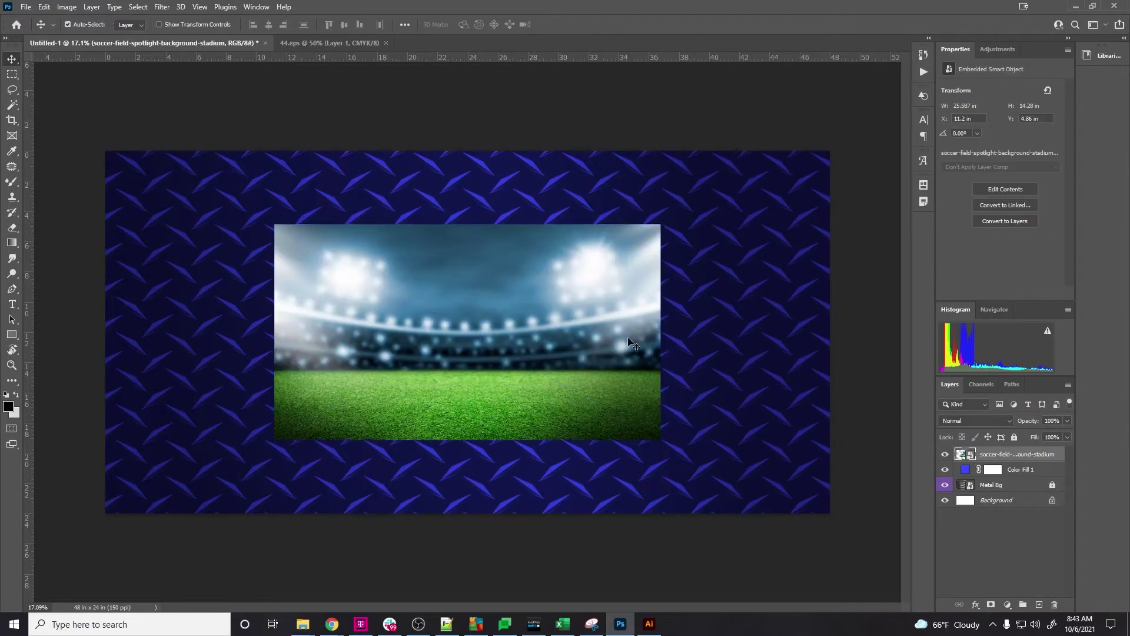
Convert the stadium photo layer to a smart object and rename it 'Field'
right_click(1057, 459)
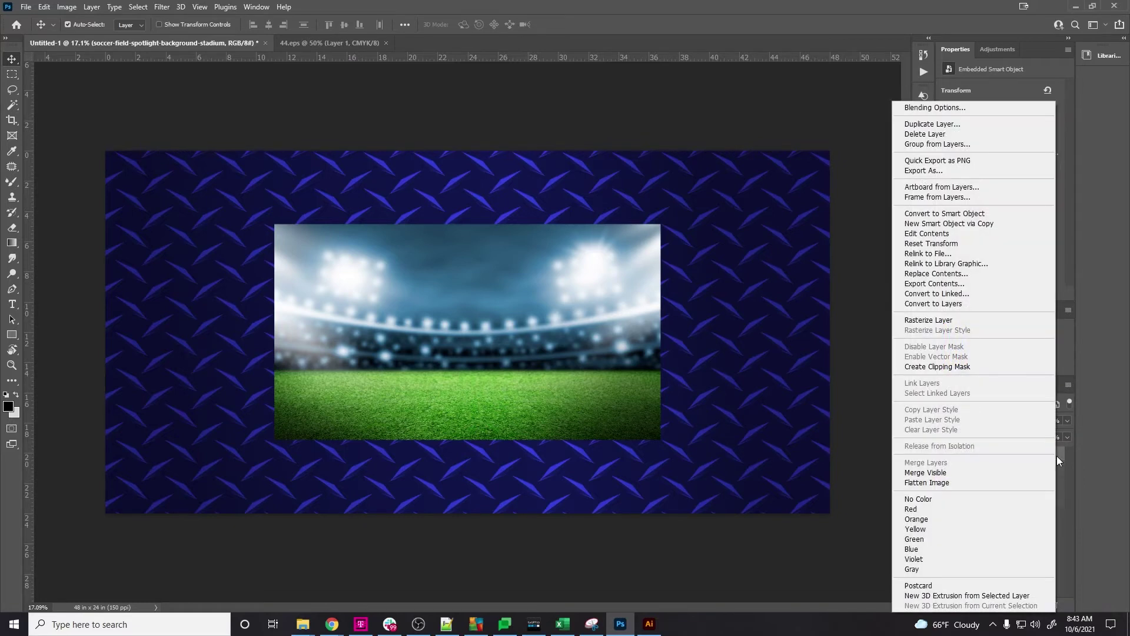
left_click(993, 213)
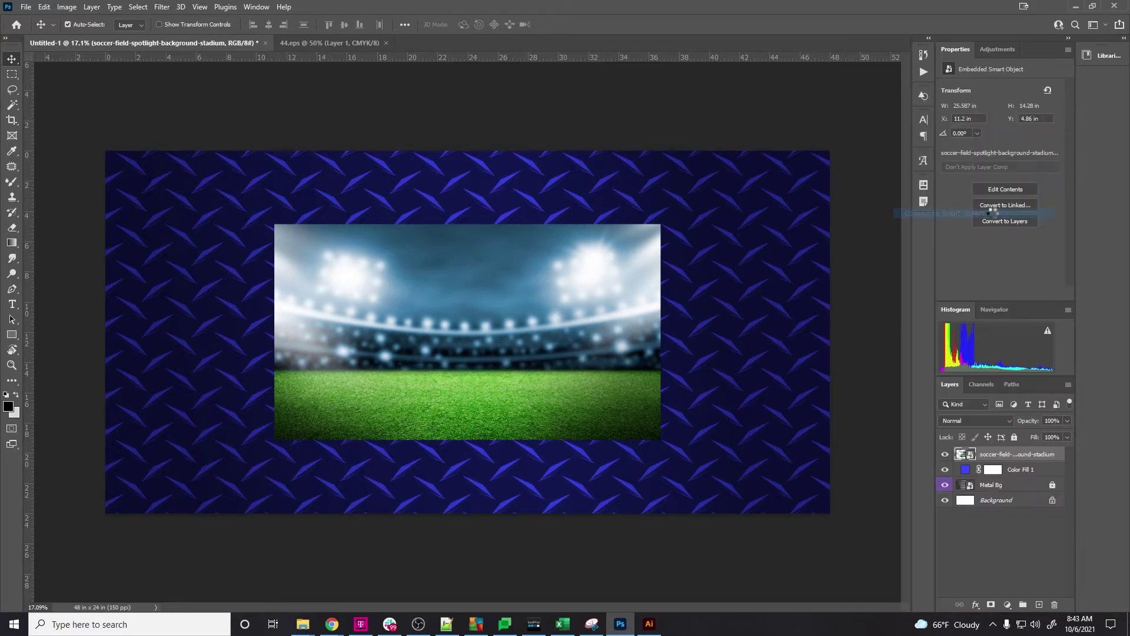
double_click(1023, 458)
type("Field")
key("Return")
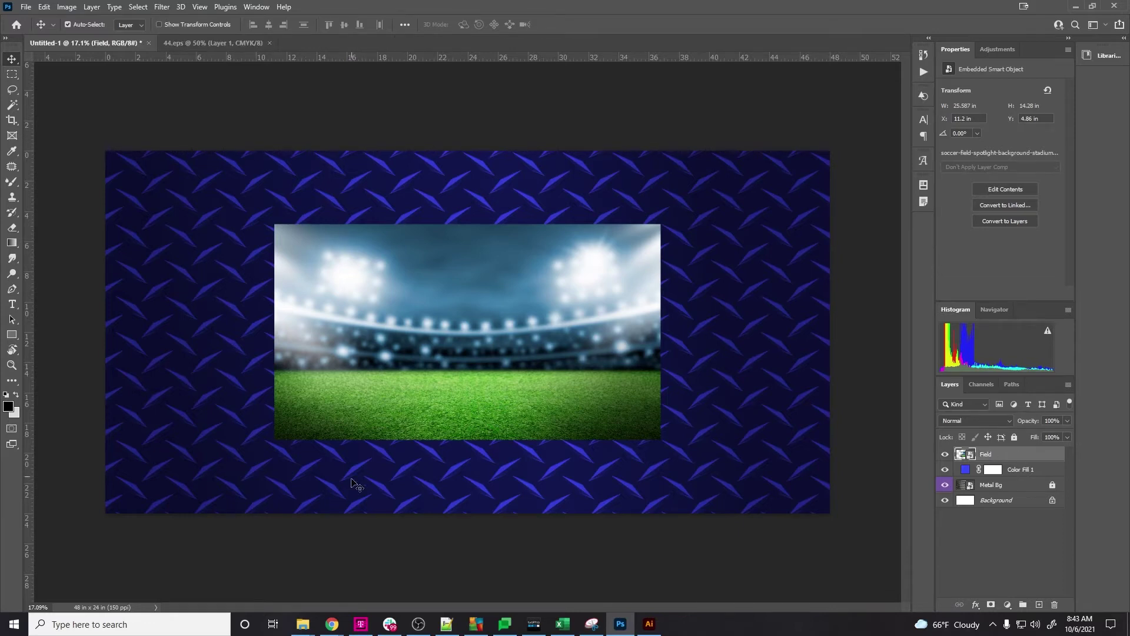
left_click(389, 624)
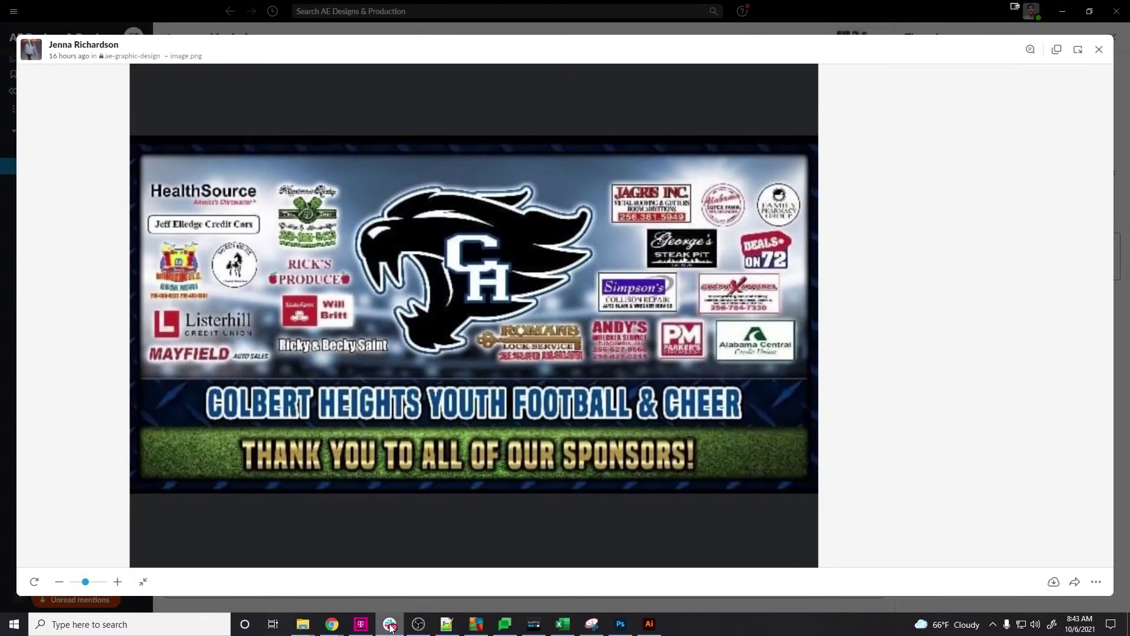
left_click(390, 625)
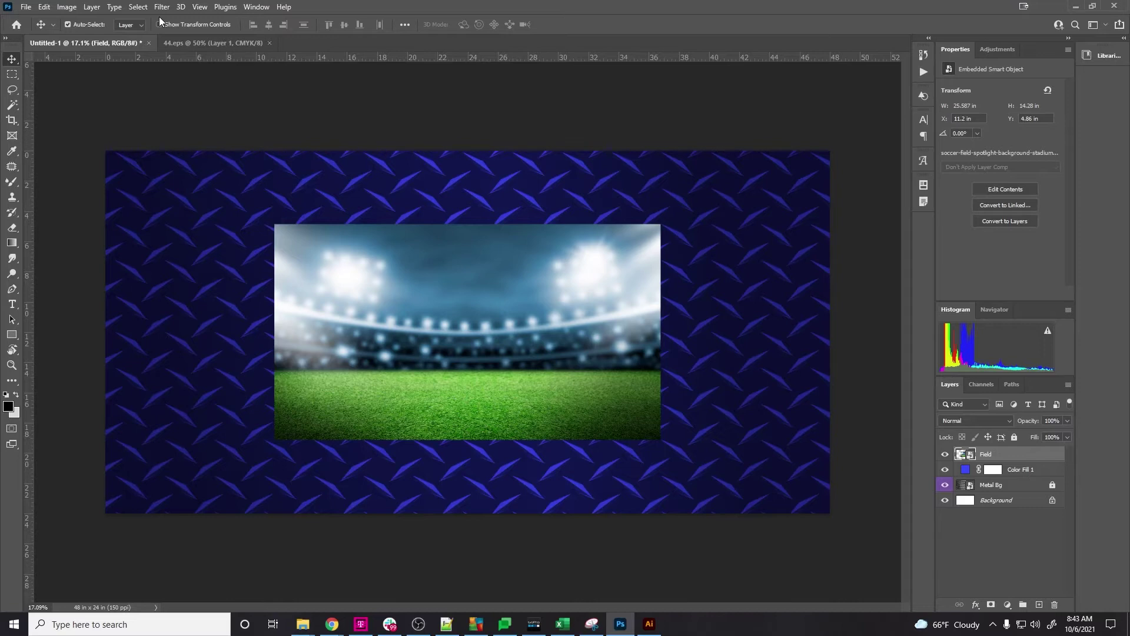
Create a New Guide Layout with 1.5 in top, left, bottom and right margins
left_click(200, 9)
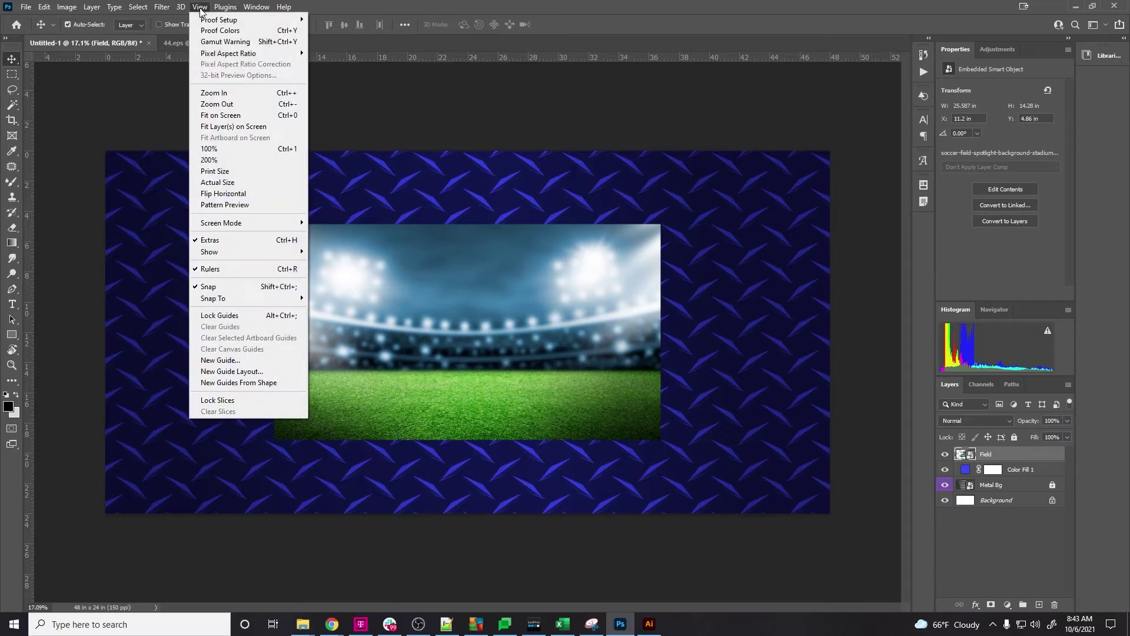
left_click(245, 371)
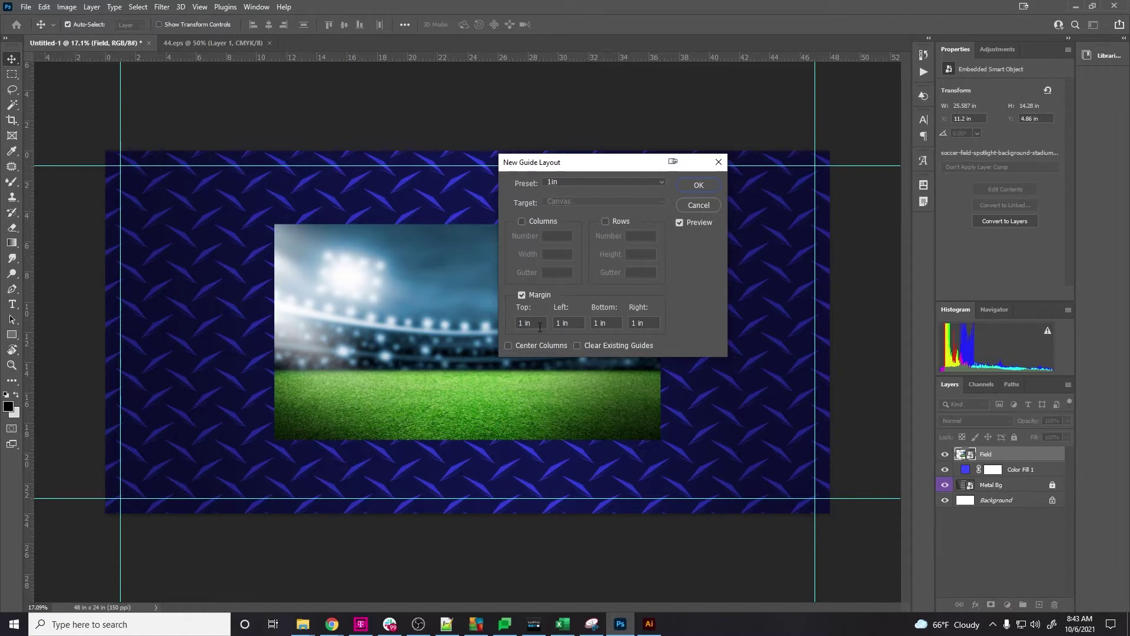
left_click_drag(537, 324, 510, 324)
type("1.5")
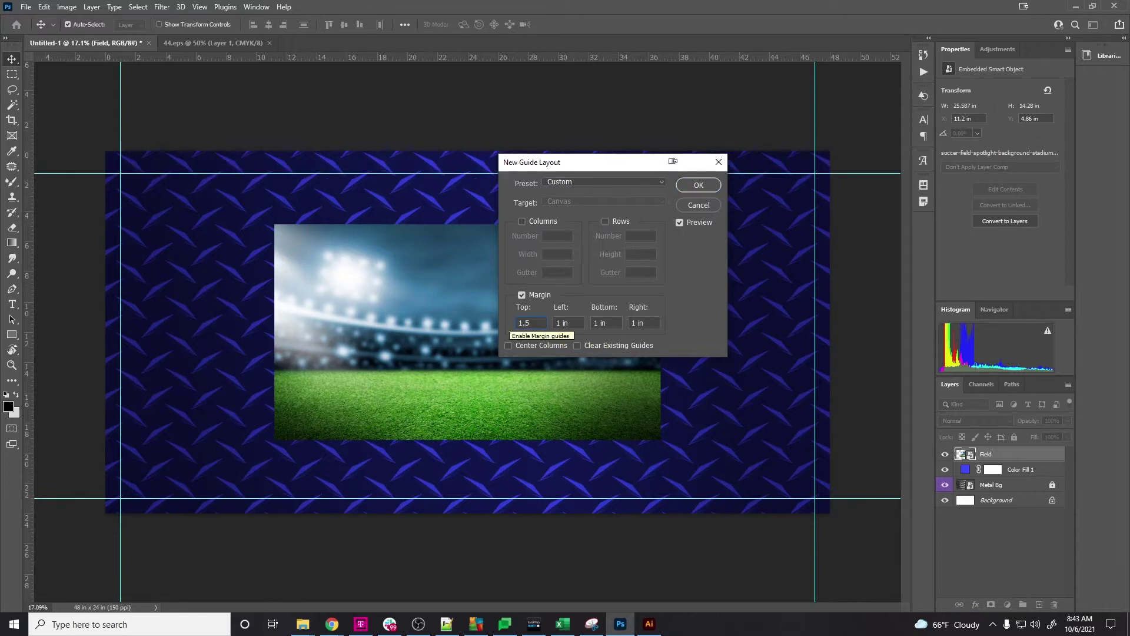
key("Tab")
type("1.5")
key("Tab")
type("1.5")
key("Tab")
type("1.5")
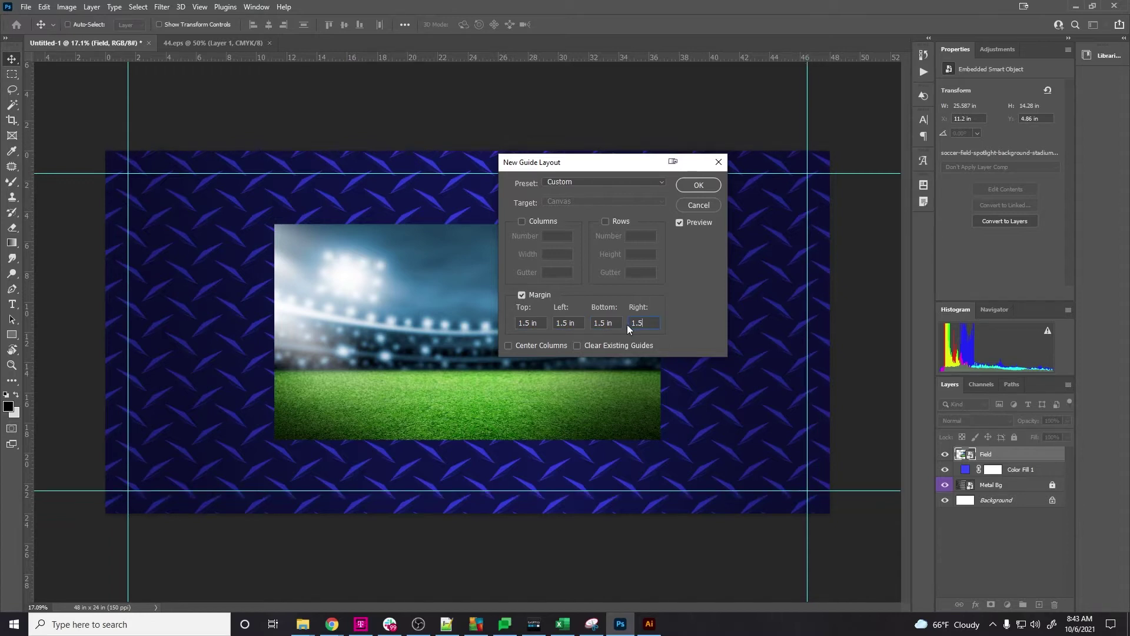
left_click(699, 184)
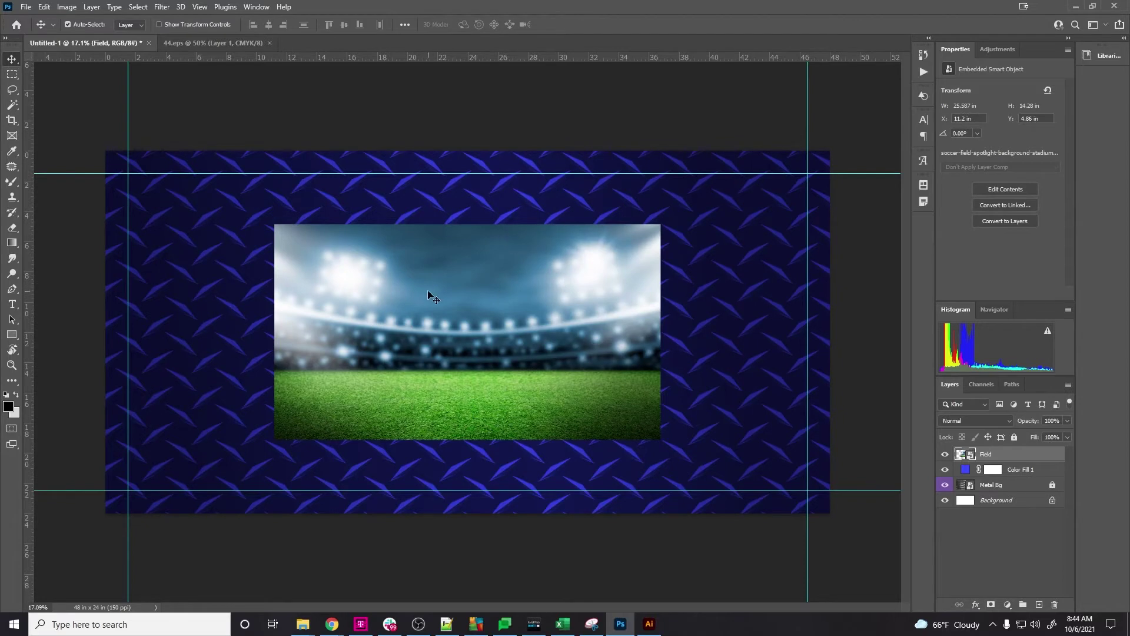
Align the Field photo to the top-left guide corner and stretch it to the right guide
left_click_drag(509, 352, 361, 298)
key("ctrl+t")
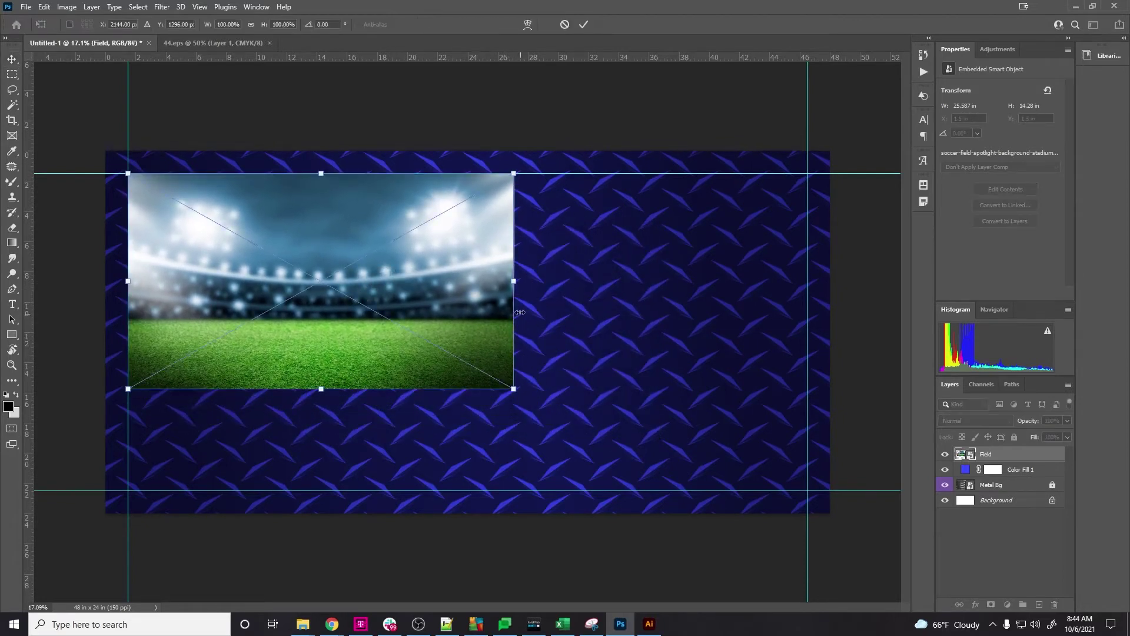
left_click_drag(514, 290, 807, 312)
left_click_drag(467, 479, 468, 427)
left_click(583, 24)
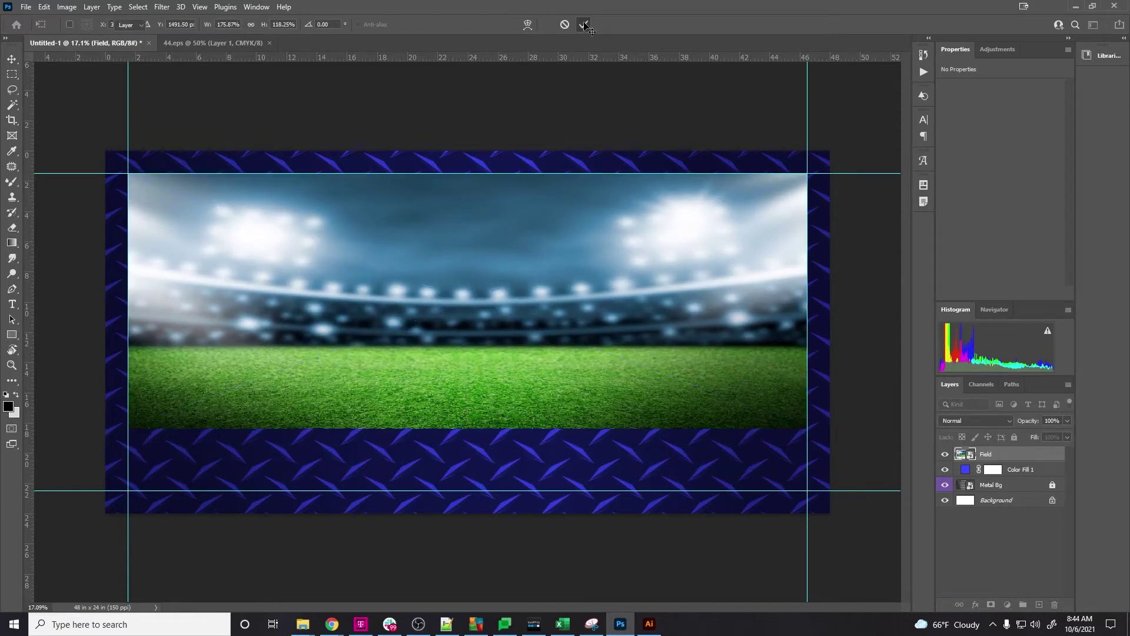
scroll(608, 290, "up", 1)
scroll(608, 291, "down", 1)
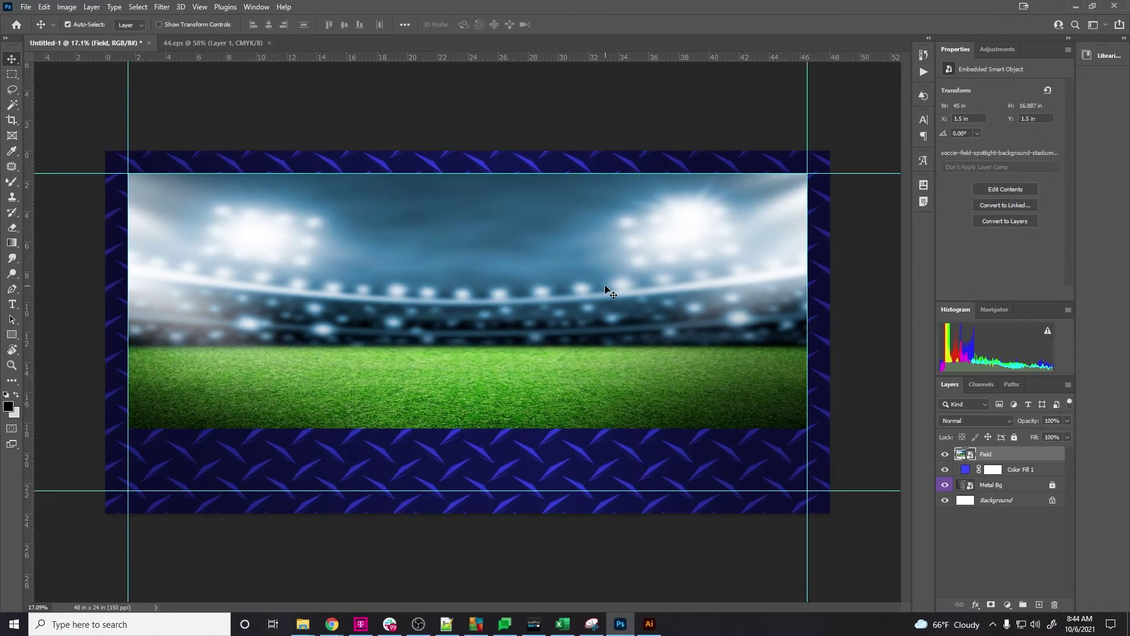
Hide the Field layer to reveal the metal background
left_click(389, 624)
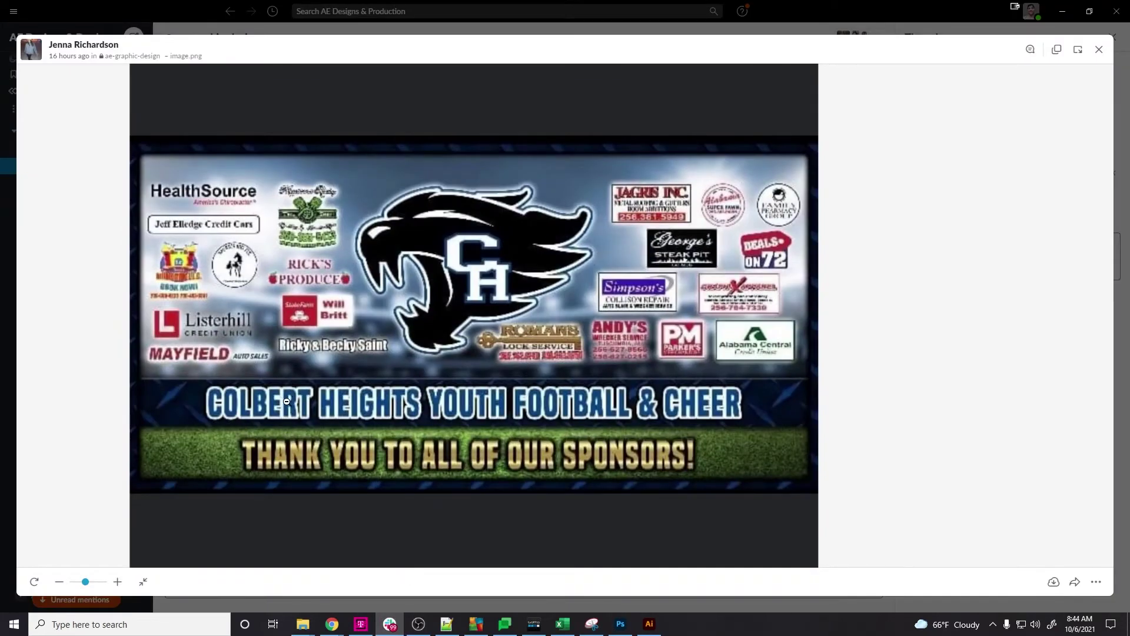
left_click(620, 625)
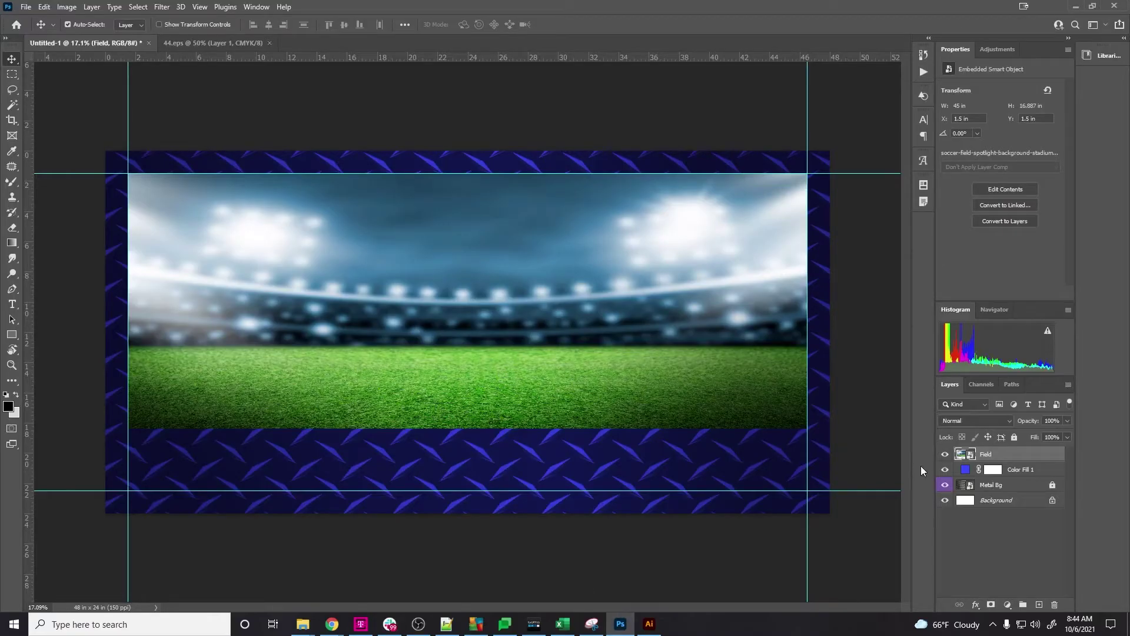
left_click(945, 457)
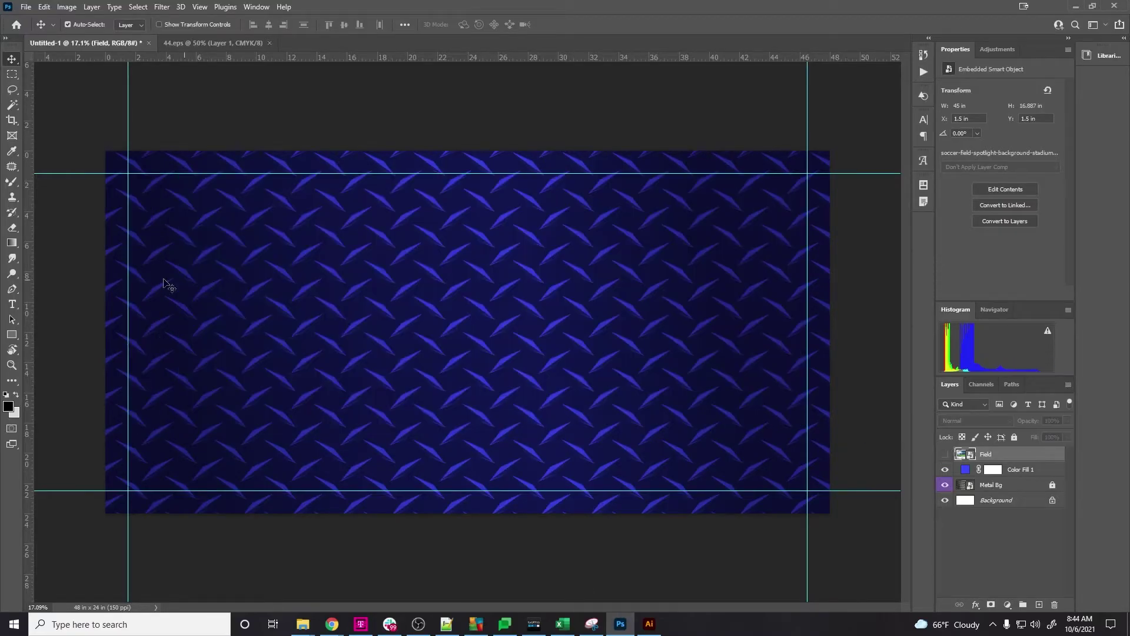
Draw a rectangle and fit it from the top-left guide corner to the right guide
left_click(12, 334)
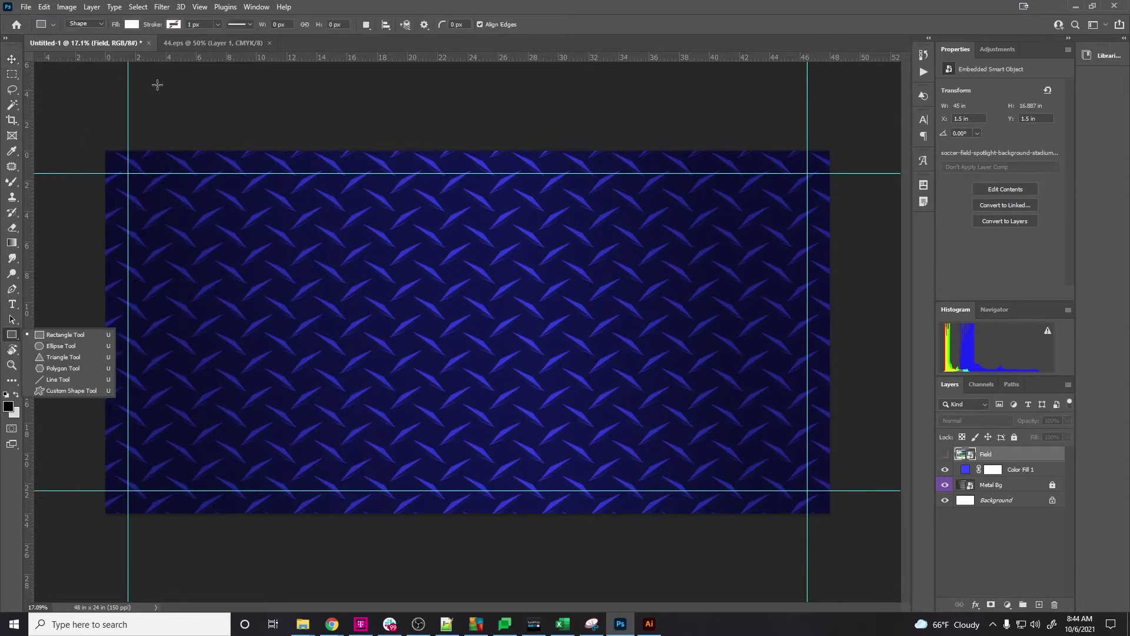
left_click_drag(142, 183, 285, 262)
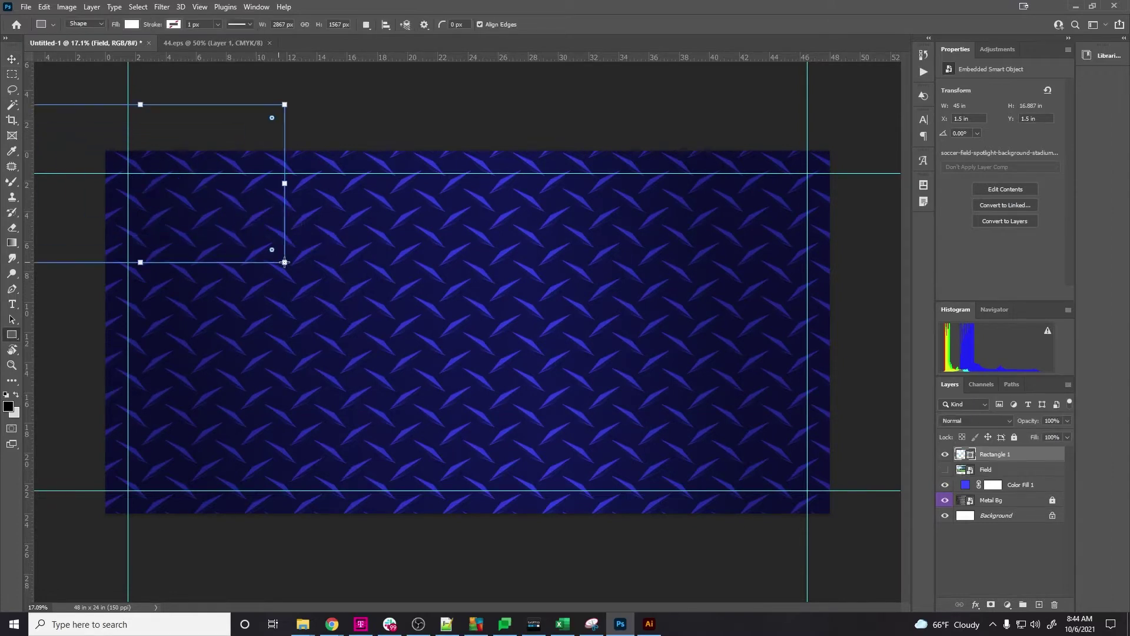
key("v")
left_click_drag(223, 209, 327, 267)
key("ctrl+t")
left_click_drag(416, 332, 807, 396)
left_click(583, 25)
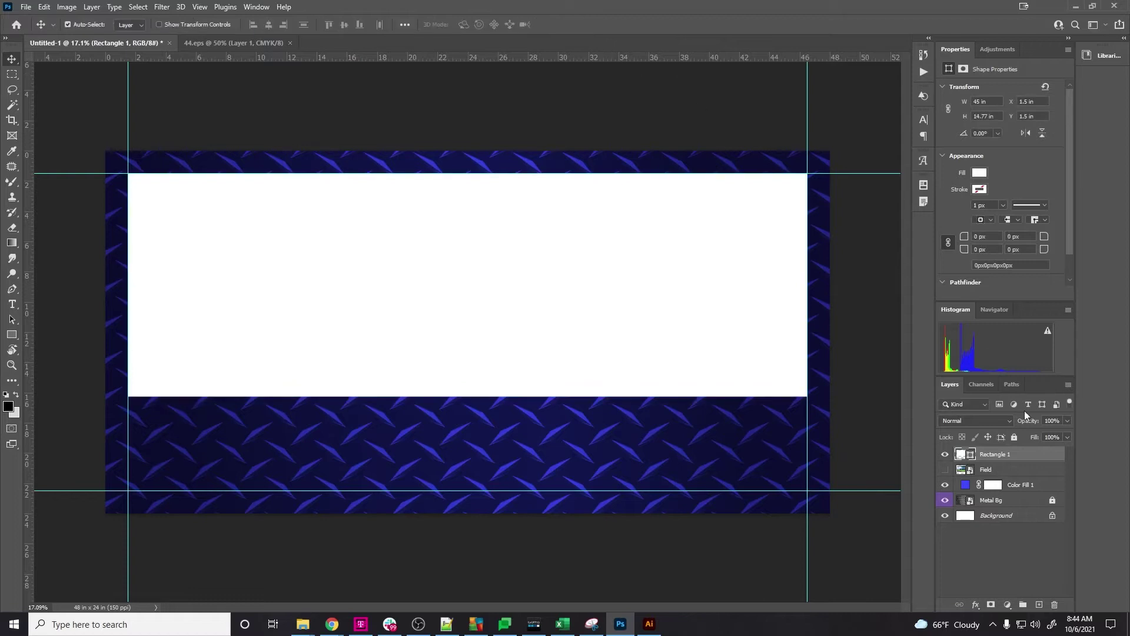
Move Rectangle 1 below Field, show Field again, and clip it to the rectangle
left_click_drag(1022, 462, 1023, 477)
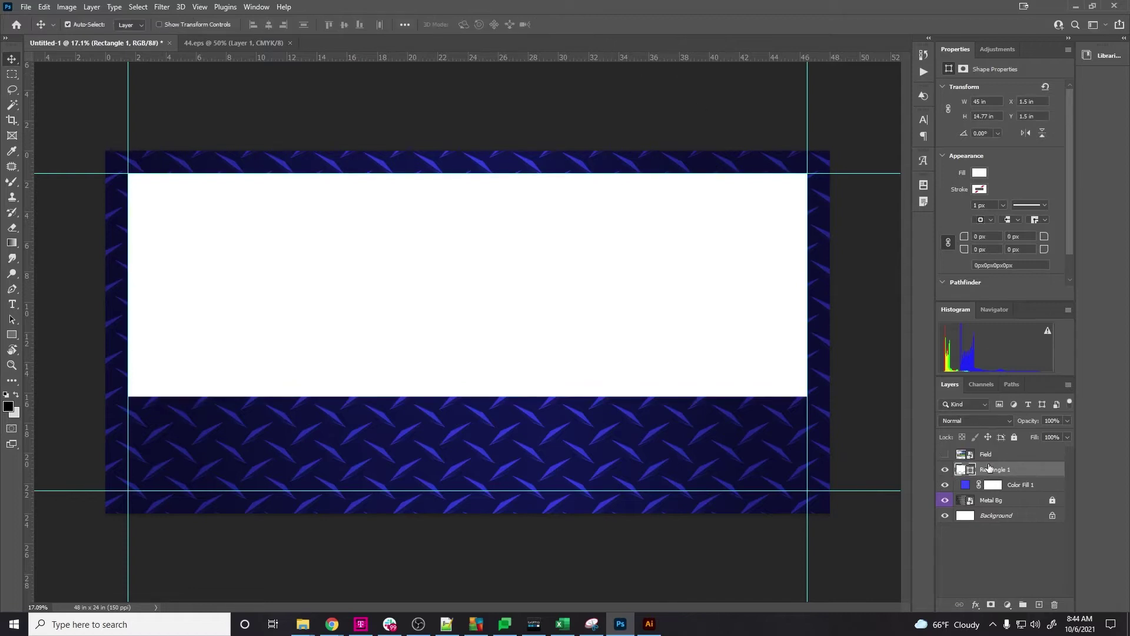
left_click(945, 454)
left_click(1028, 458)
left_click_drag(1027, 461, 1027, 459)
left_click(1027, 459, "alt")
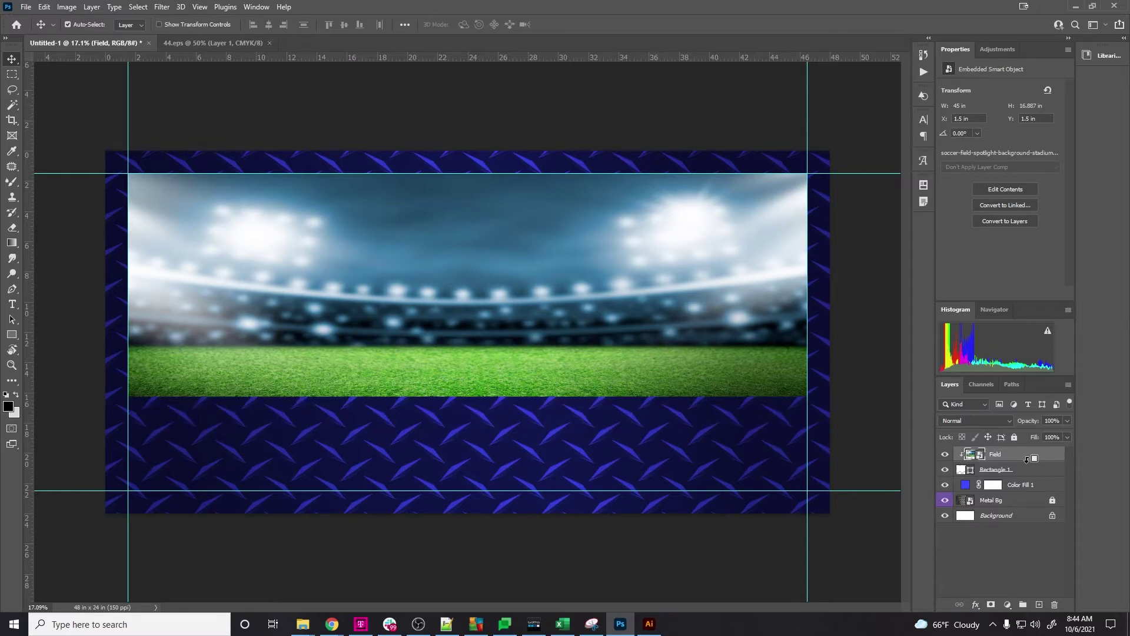
left_click(1027, 458, "alt")
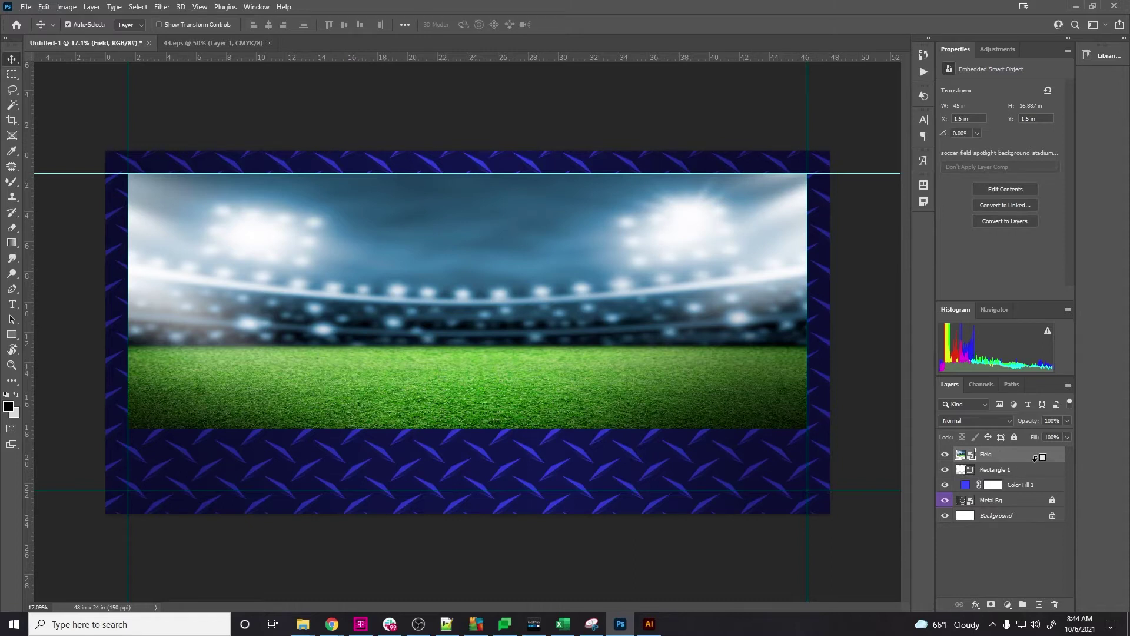
left_click(1035, 458, "alt")
Enlarge the clipped Field photo to about 44.85 × 24.63 in so the stadium lights show
key("ctrl+t")
mouse_move(582, 353)
left_mouse_down()
mouse_move(588, 322)
mouse_move(572, 347)
mouse_move(582, 340)
left_mouse_up()
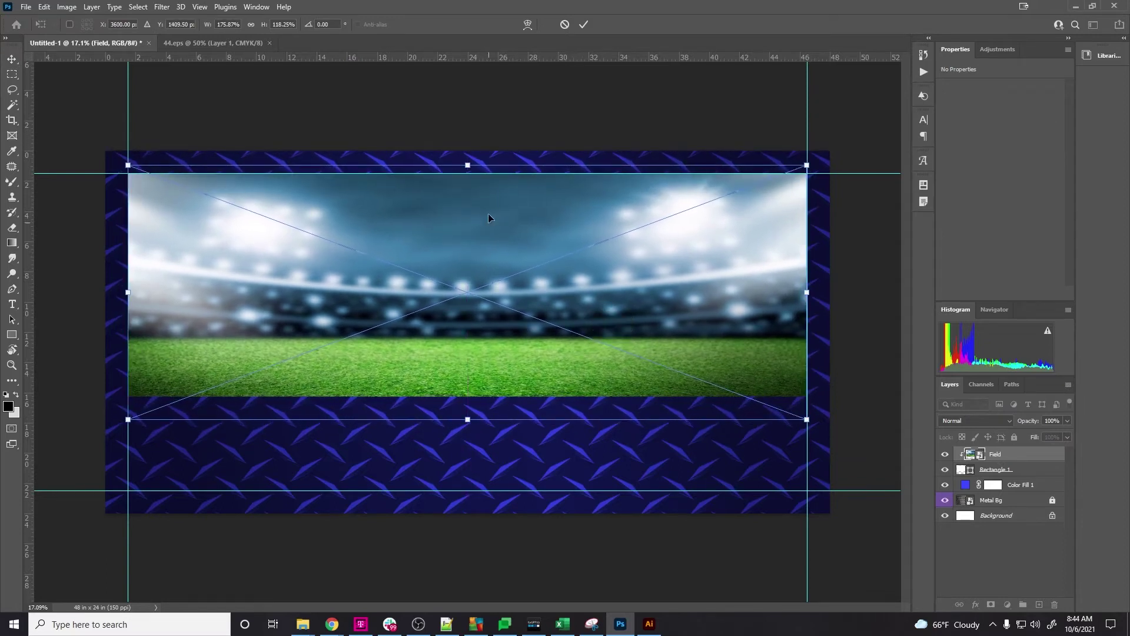
left_click_drag(467, 167, 468, 134)
left_click_drag(468, 419, 467, 490)
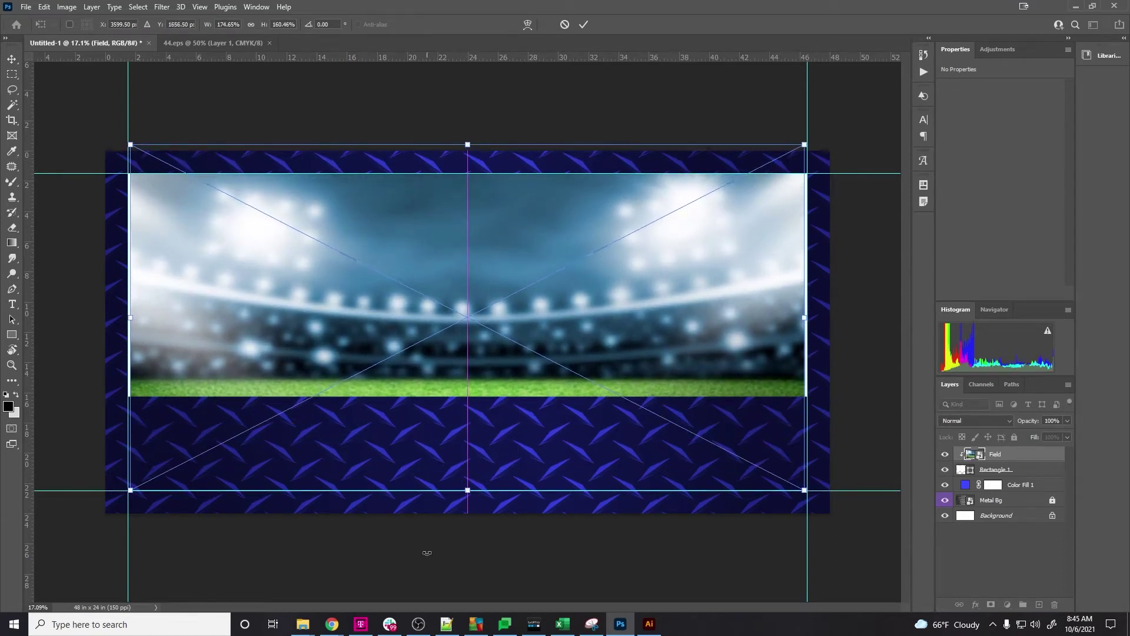
left_click(394, 633)
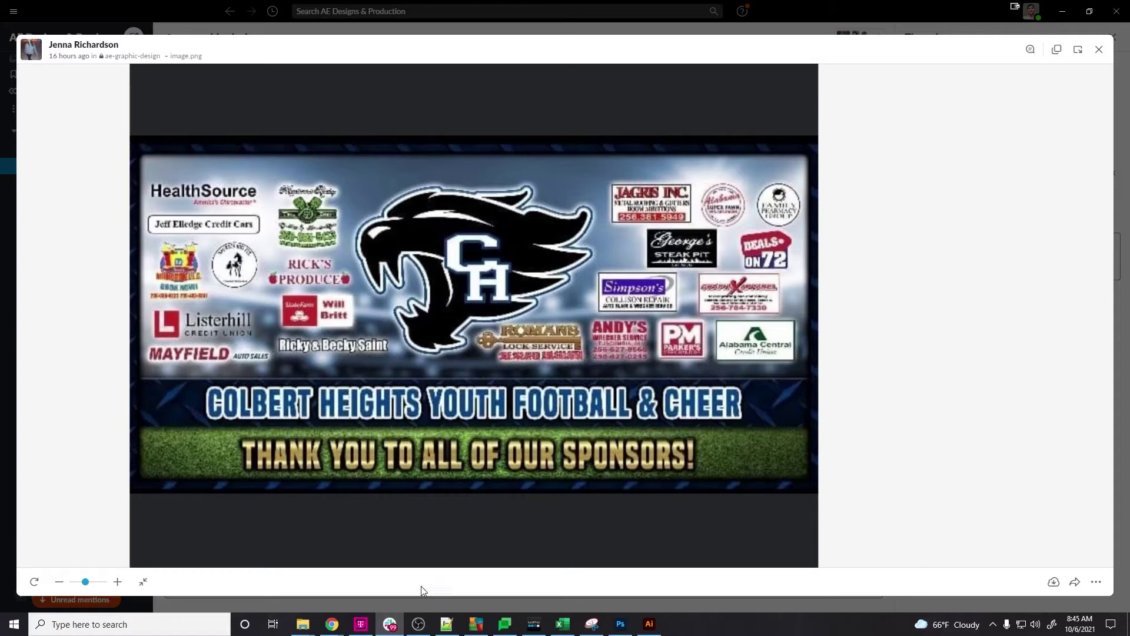
left_click(621, 626)
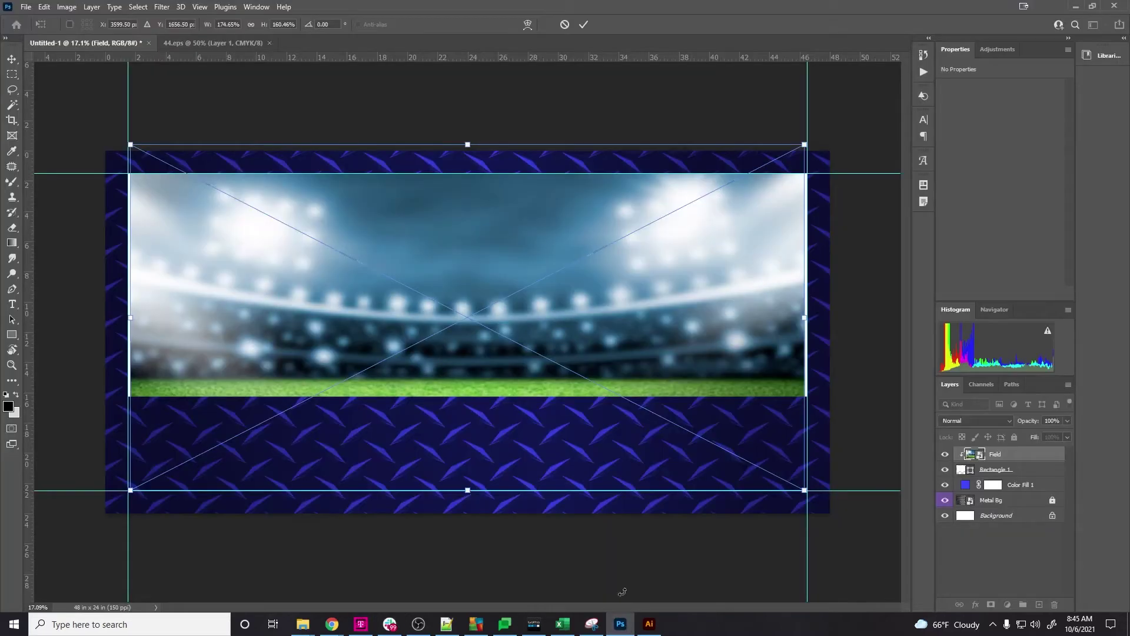
left_click_drag(468, 494, 465, 520)
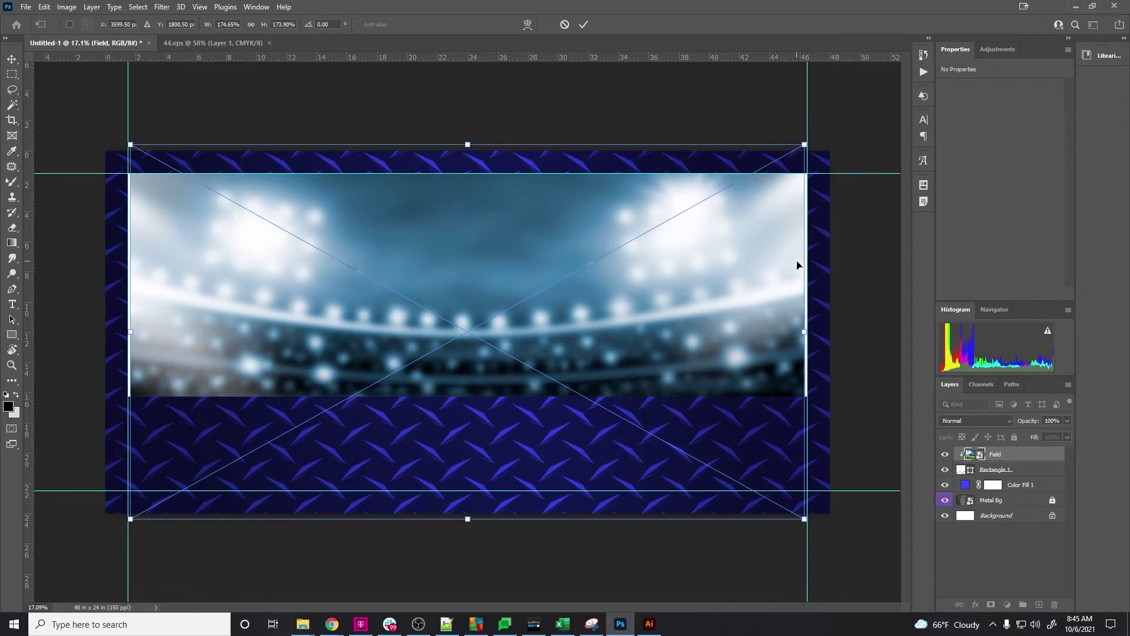
left_click_drag(804, 337, 806, 336)
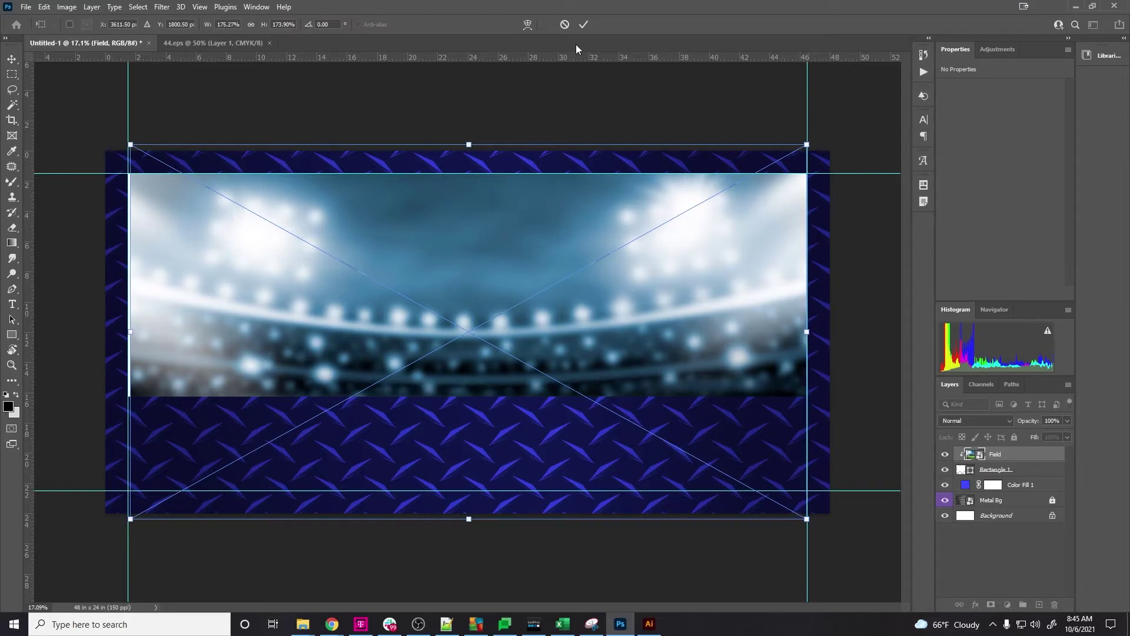
left_click(584, 25)
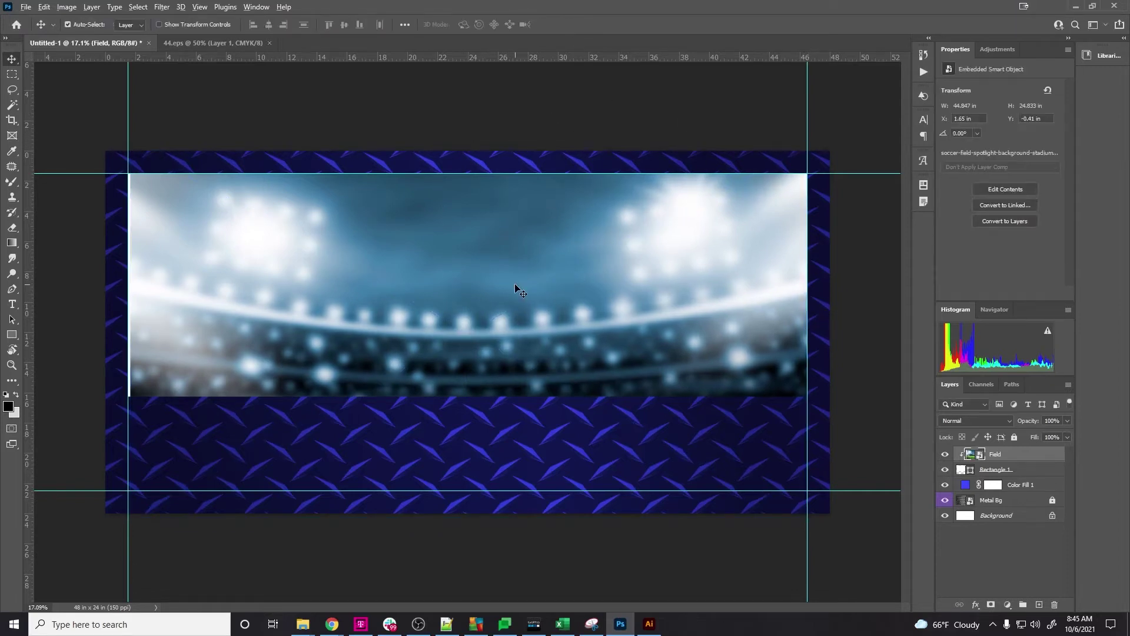
Group Field and Rectangle 1 into a locked group named 'Field'
scroll(514, 284, "up", 2)
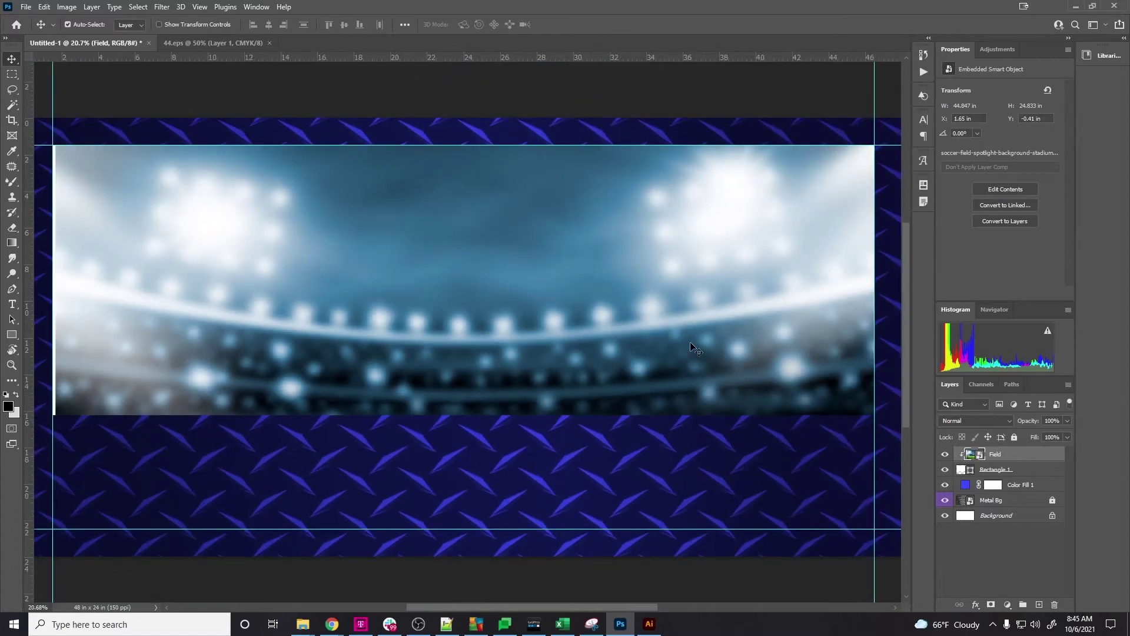
left_click(1033, 470, "shift")
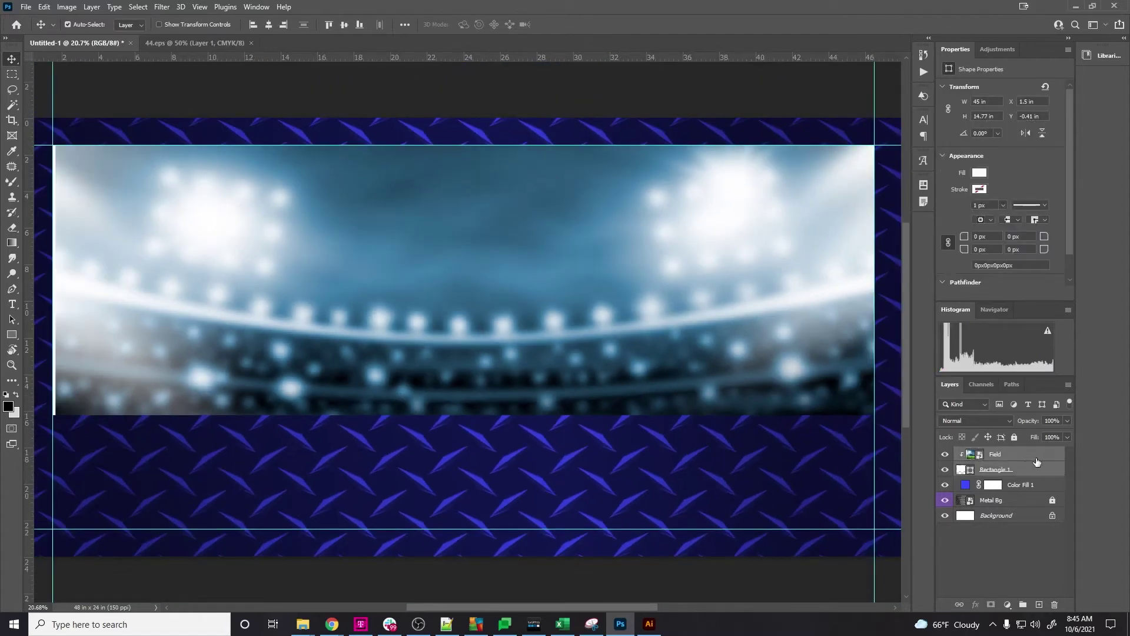
left_click_drag(1038, 476, 1023, 604)
double_click(987, 454)
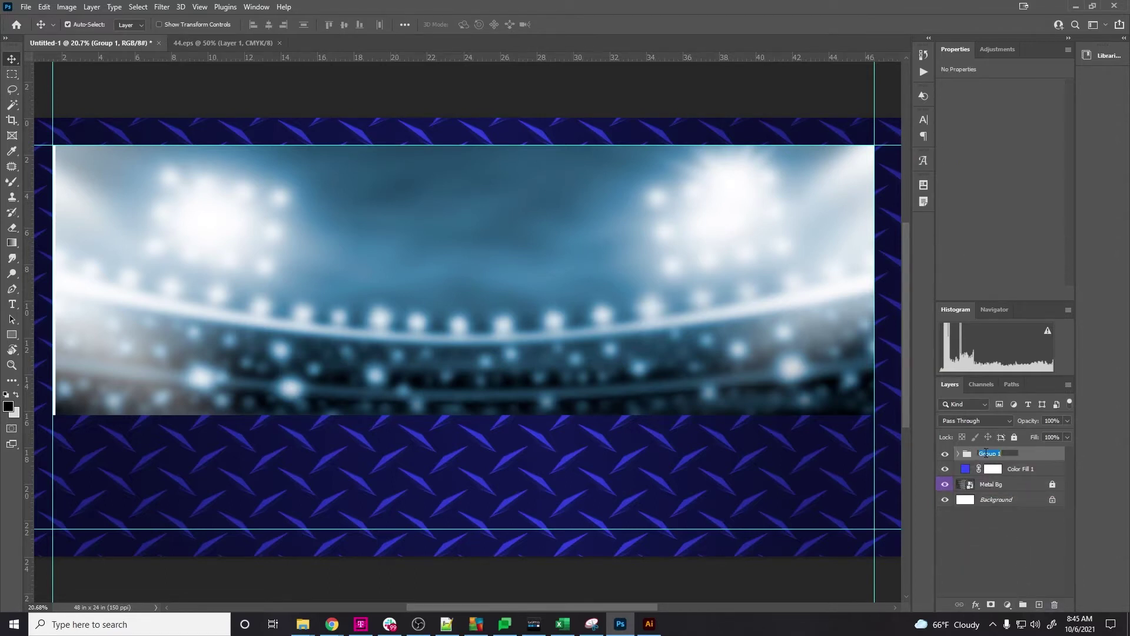
type("Field")
key("Return")
left_click(1014, 437)
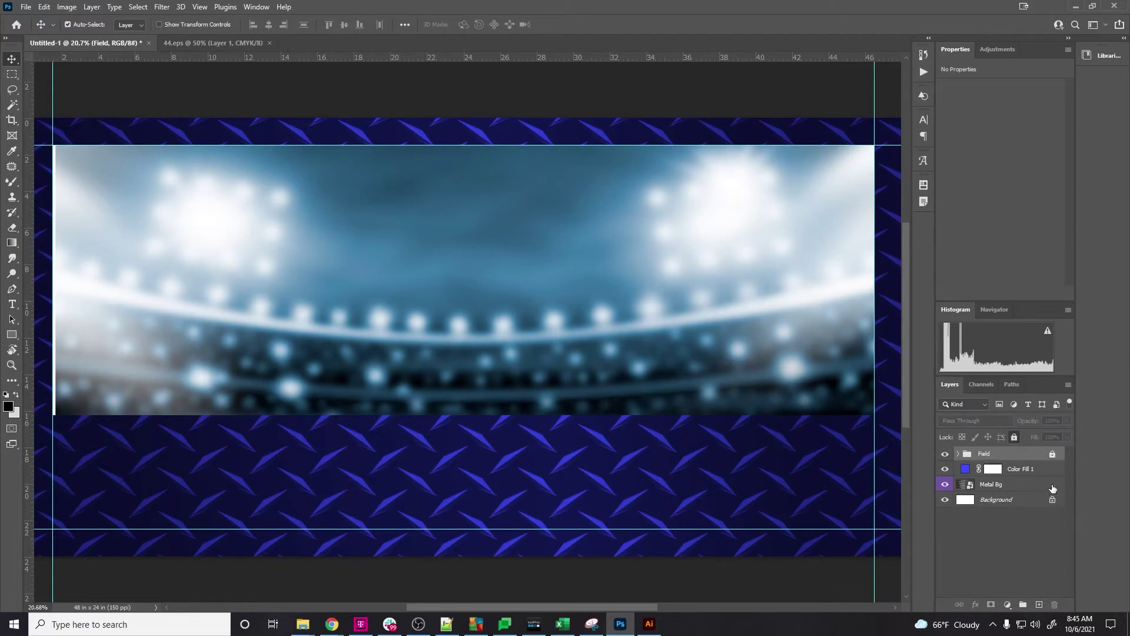
Group Color Fill 1 and Metal Bg as 'Bg' and lock it with Ctrl+/
left_click(1043, 471)
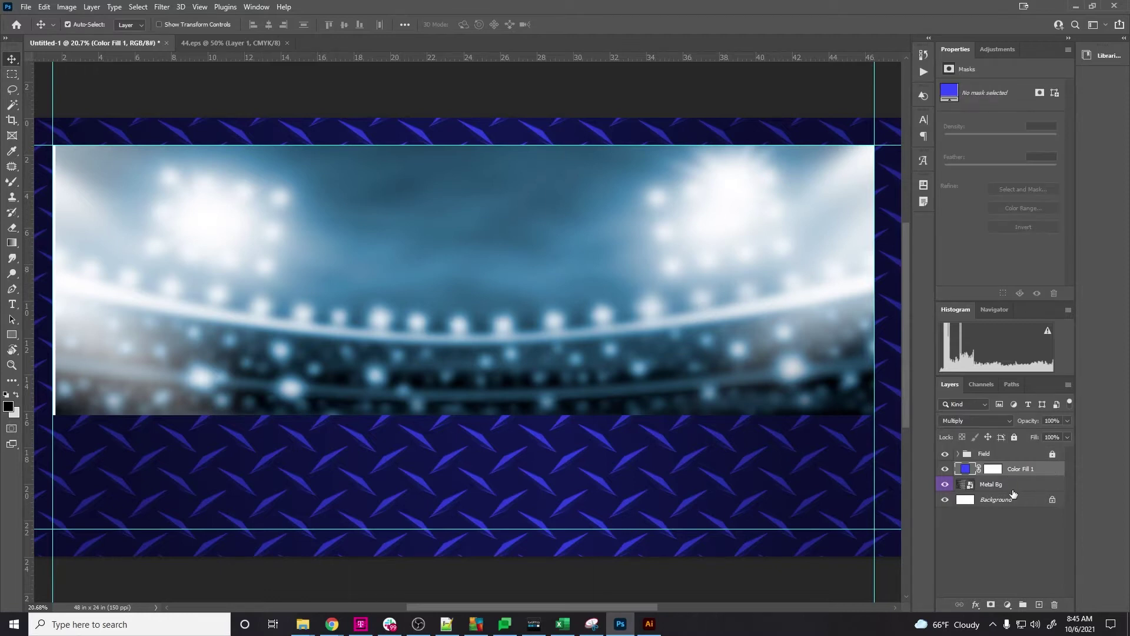
left_click(1031, 489, "shift")
left_click_drag(1031, 488, 1025, 603)
double_click(989, 469)
type("Bo")
key("Return")
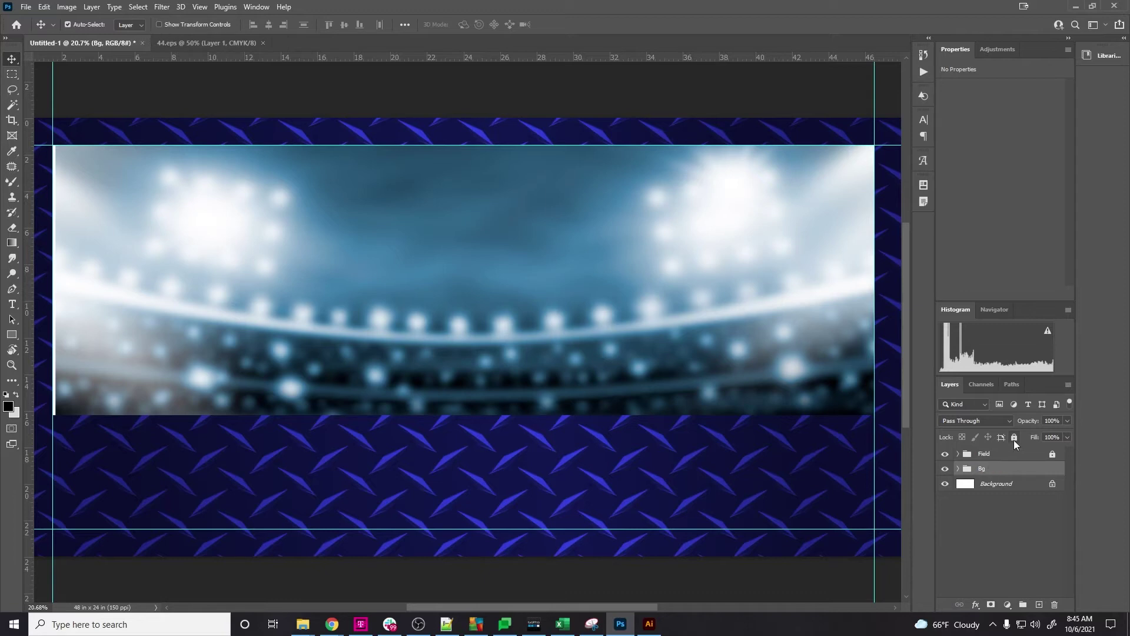
key("ctrl+slash")
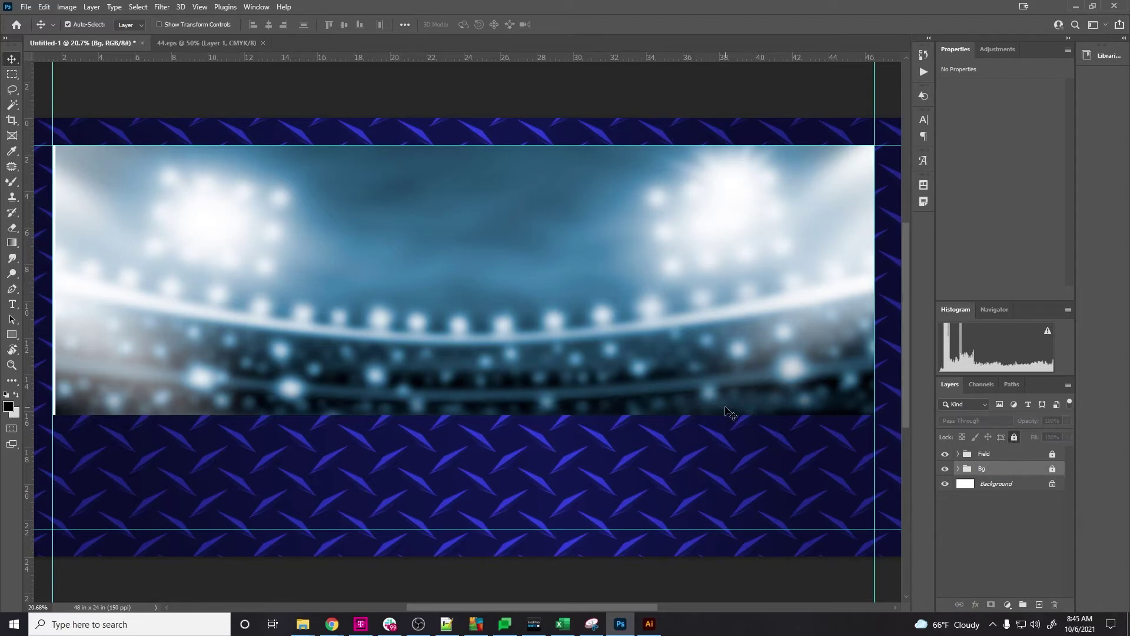
left_click(391, 625)
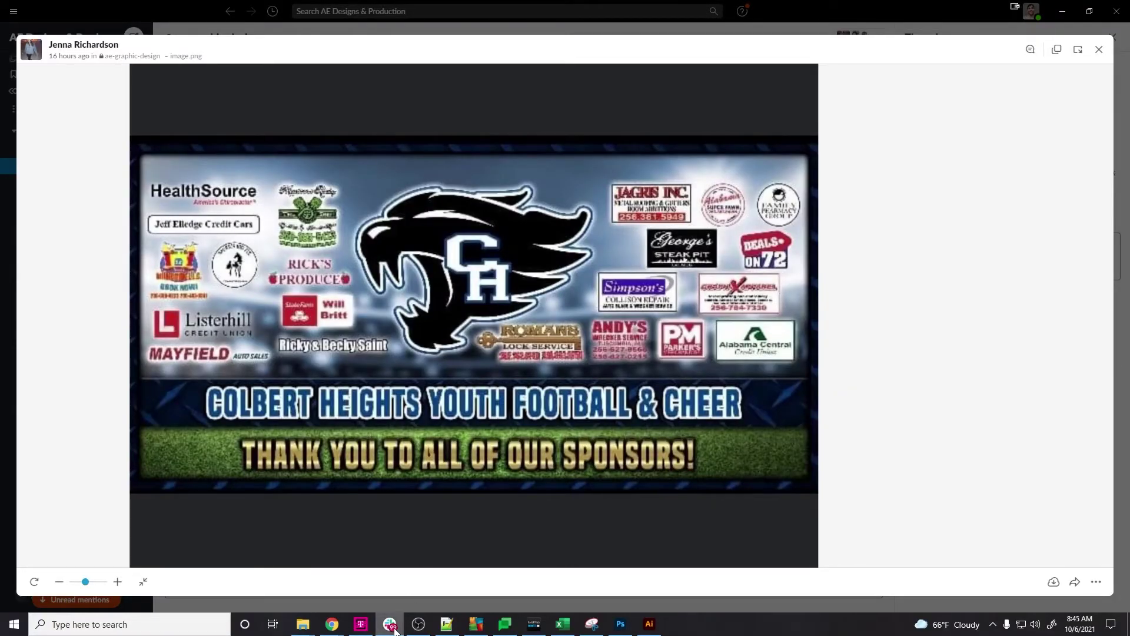
Open CHS Logo.ai from the Colbert Heights Football Program folder
left_click(619, 625)
mouse_move(303, 625)
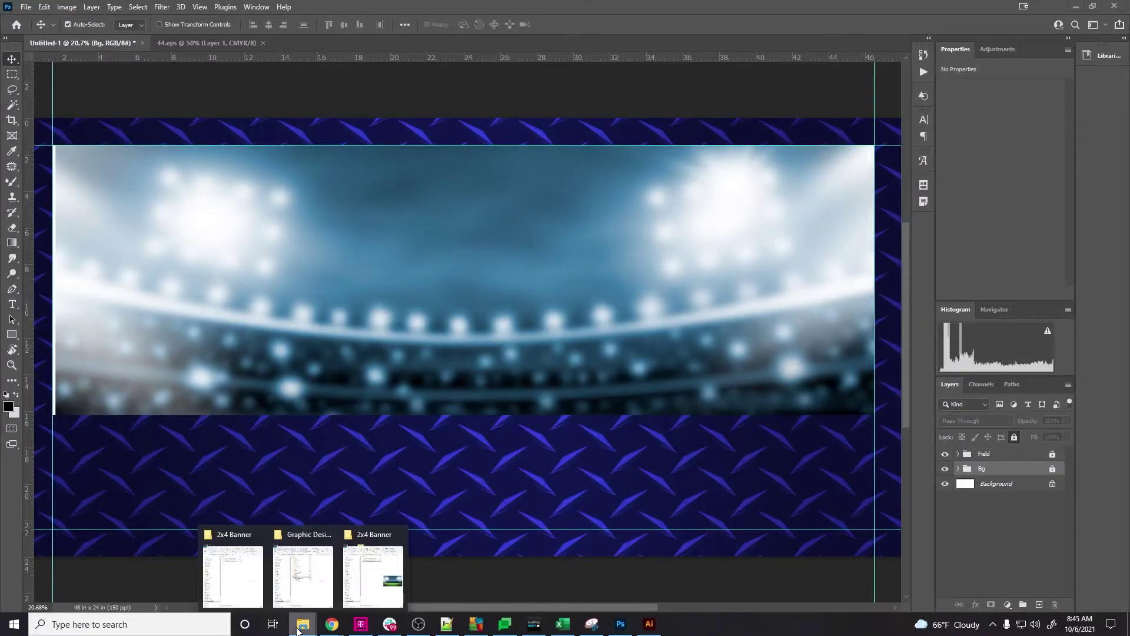
left_click(359, 571)
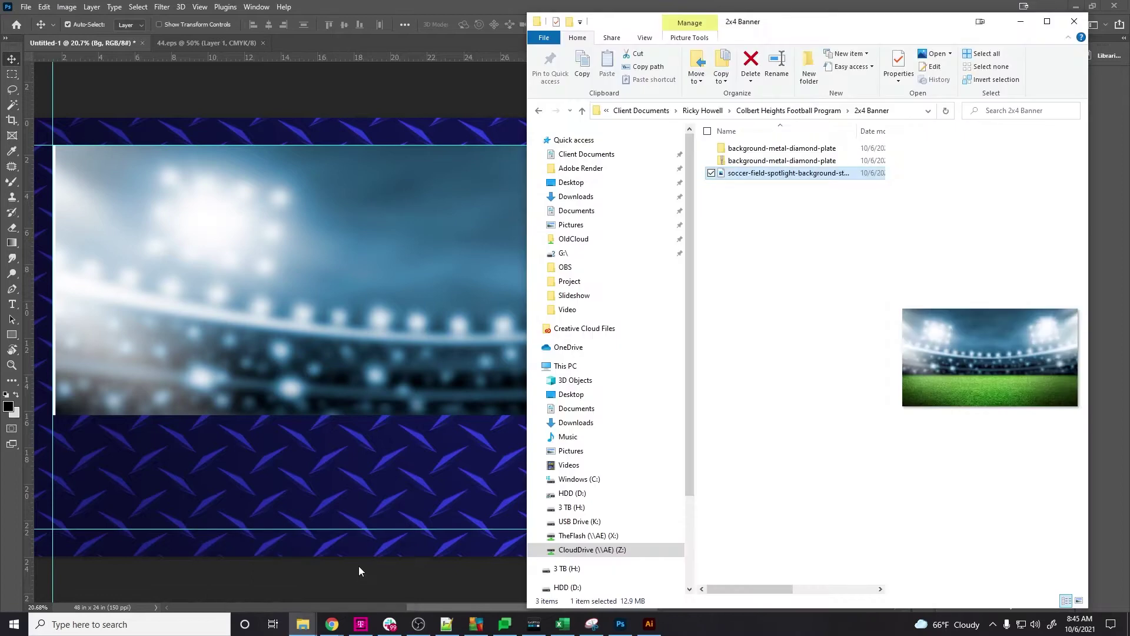
left_click(787, 110)
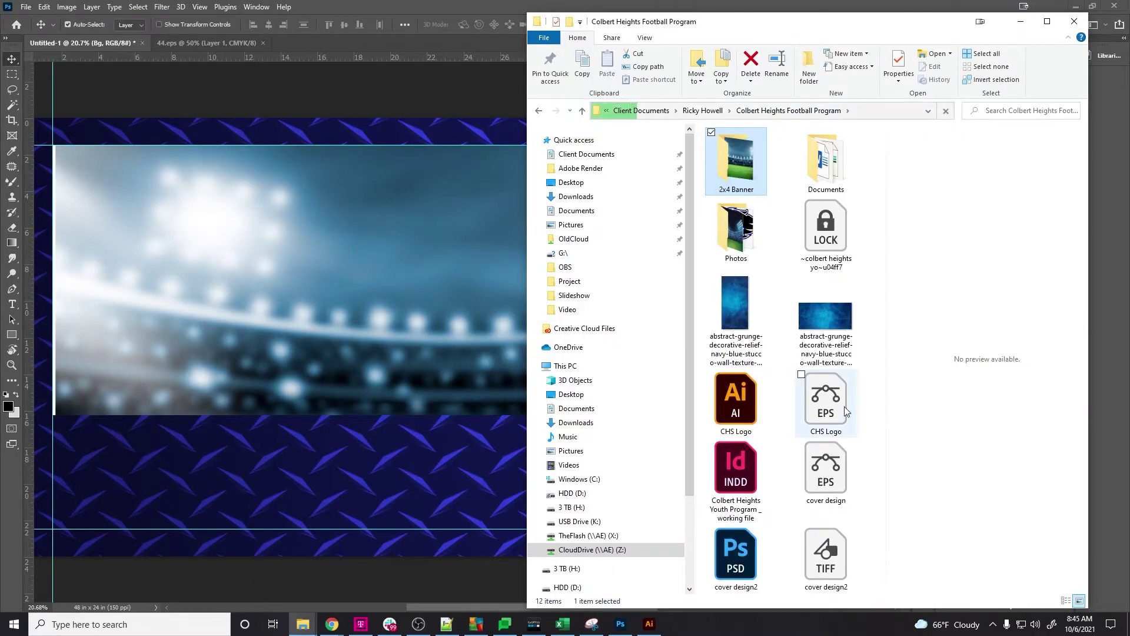
double_click(745, 411)
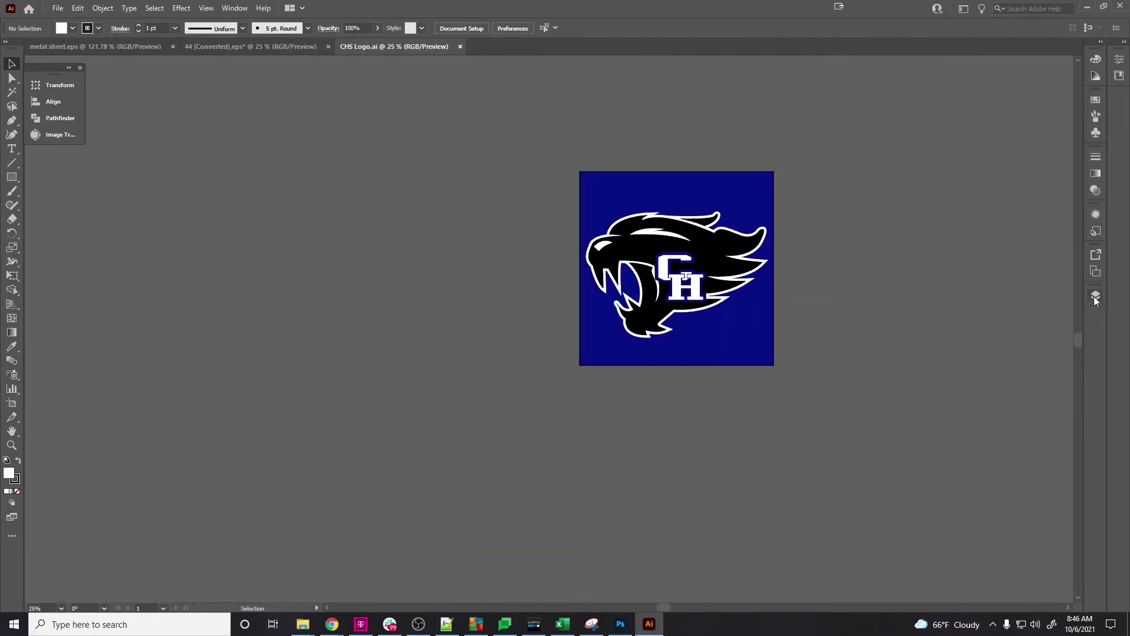
Hide the logo's blue background layer, unlock Layers 2–3, and copy the logo artwork
left_click(1095, 297)
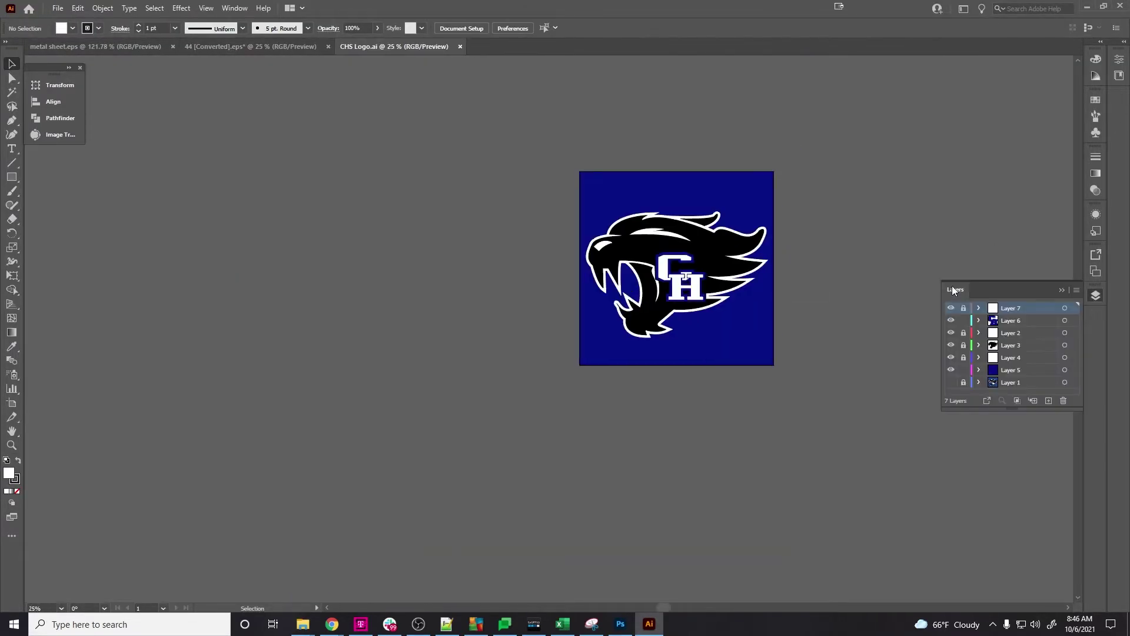
left_click(951, 370)
left_click(964, 333)
left_click(963, 345)
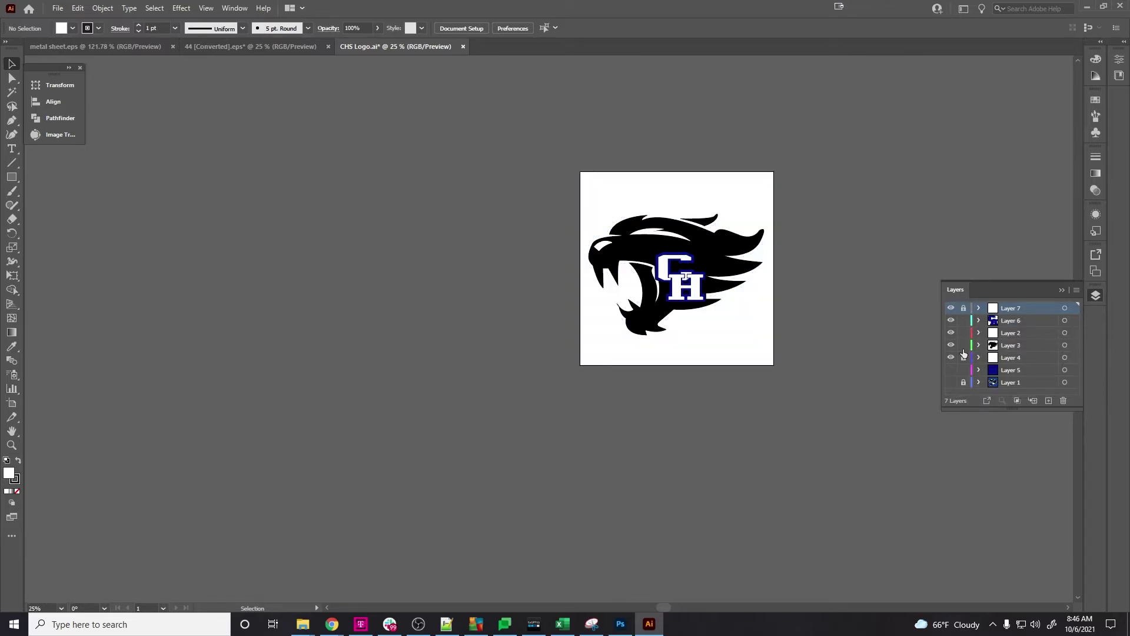
left_click_drag(883, 361, 575, 189)
left_click_drag(677, 277, 471, 277)
key("ctrl+z")
key("a")
key("ctrl+1")
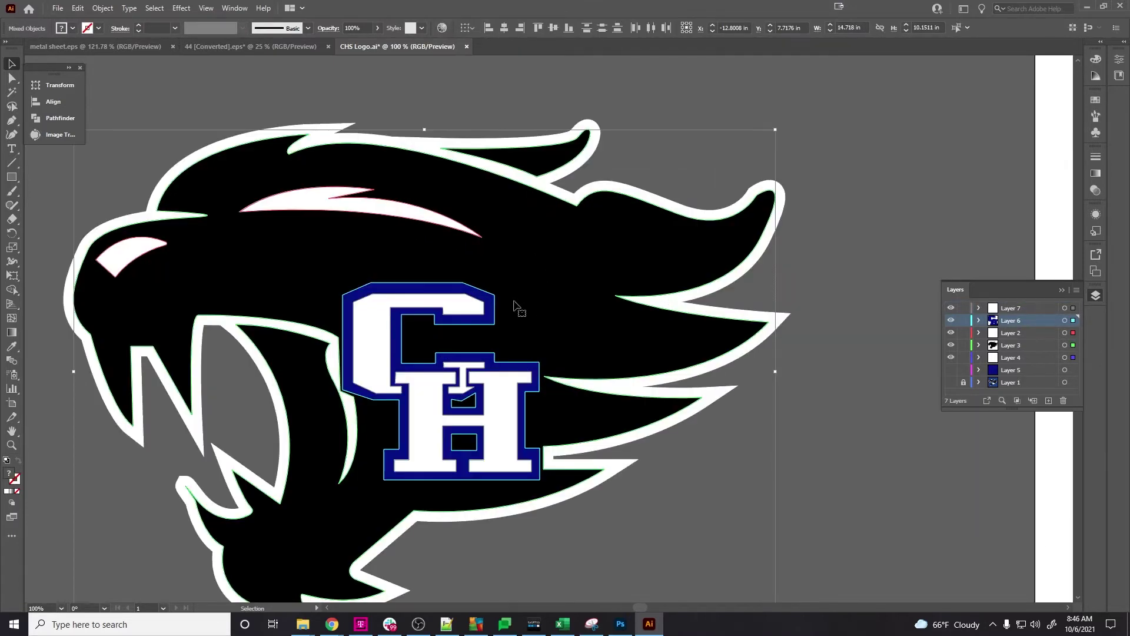
key("ctrl+0")
left_click(620, 623)
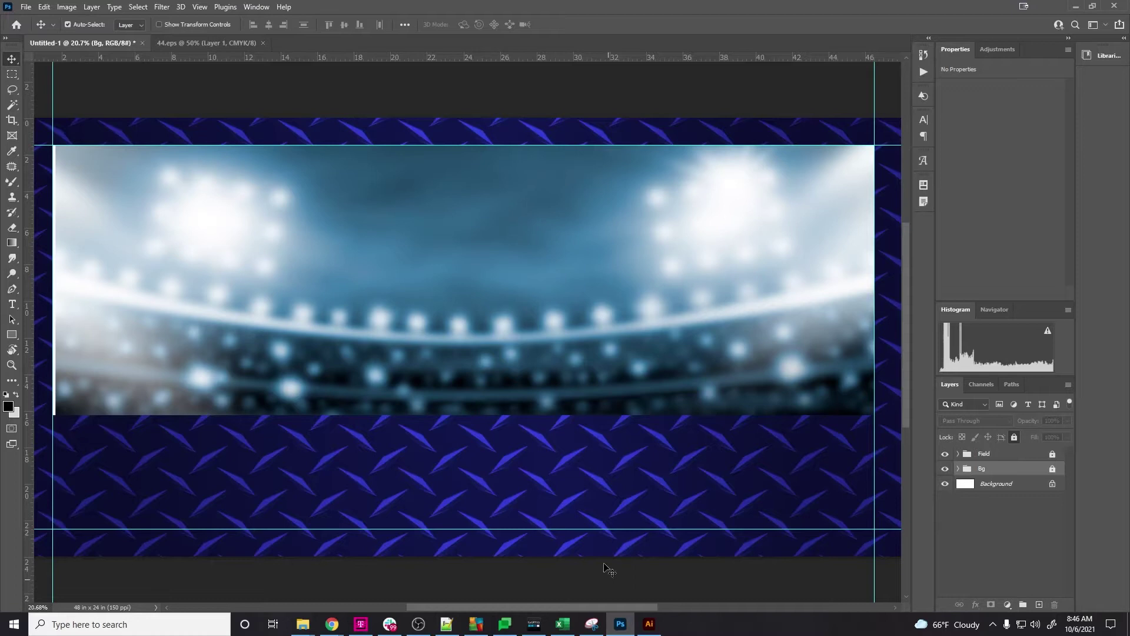
Paste the logo into the Field group as a smart object layer named 'CHS Logo'
left_click(991, 454)
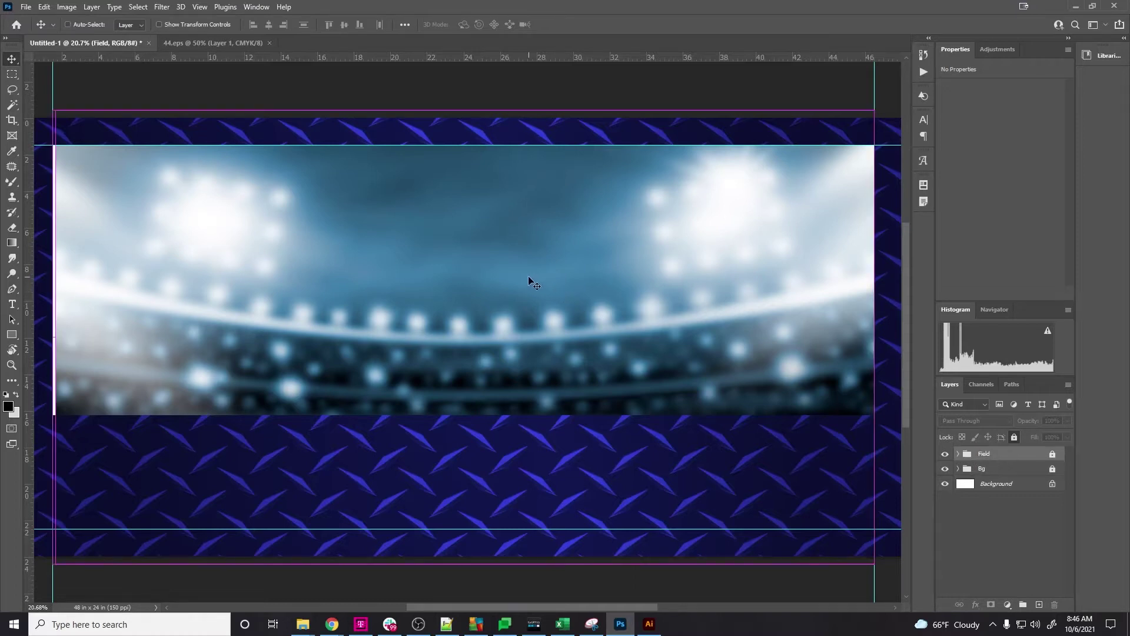
key("ctrl+v")
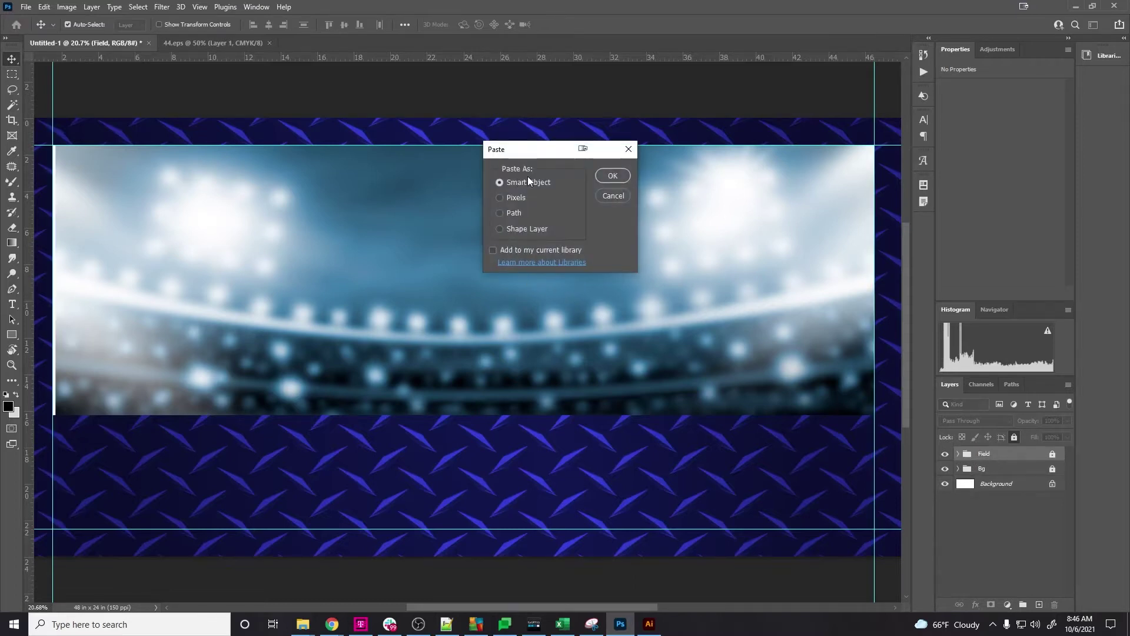
left_click(613, 176)
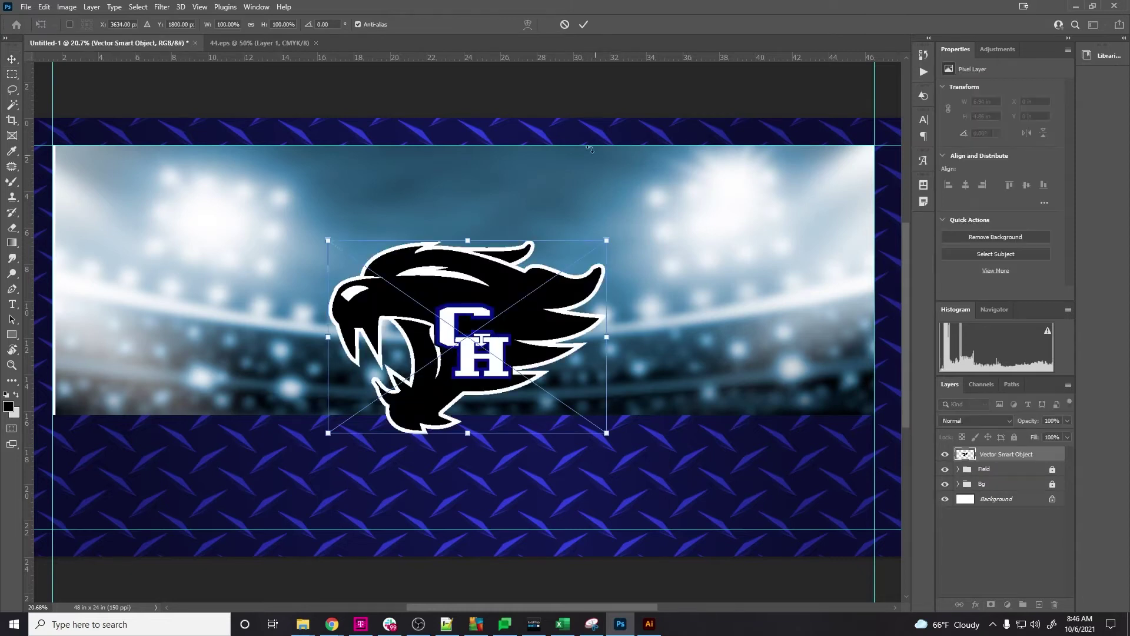
left_click(583, 26)
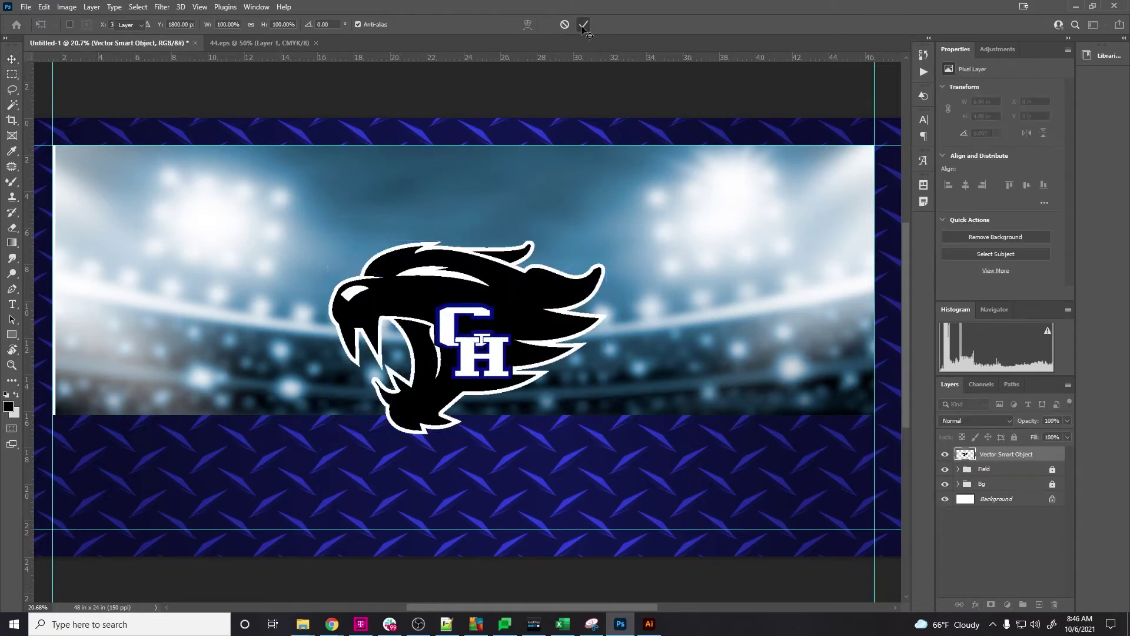
double_click(1008, 455)
type("C")
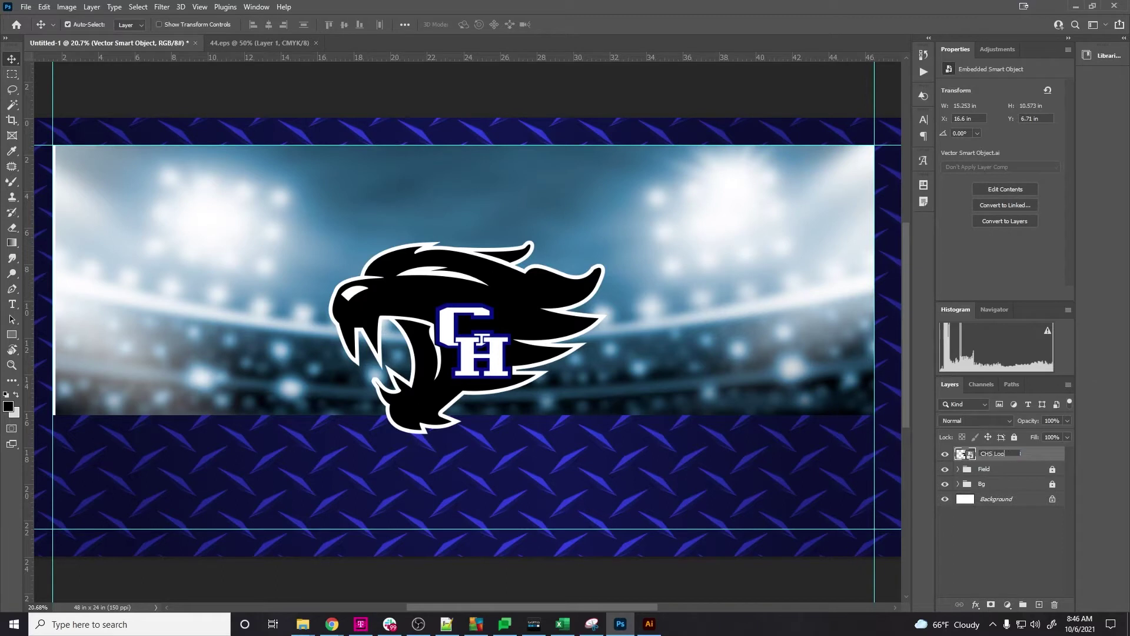
type("HS Logo")
key("Return")
Move the CHS Logo up and centre it over the stadium lights
left_click_drag(516, 329, 511, 273)
scroll(510, 277, "down", 1)
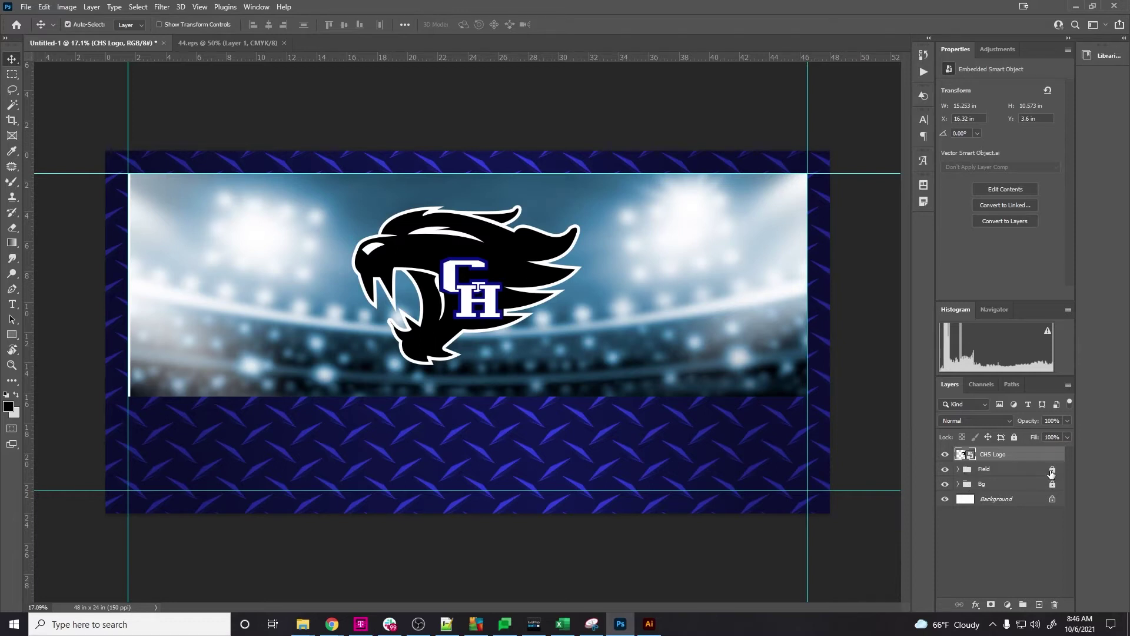
left_click_drag(494, 280, 498, 286)
left_click(389, 624)
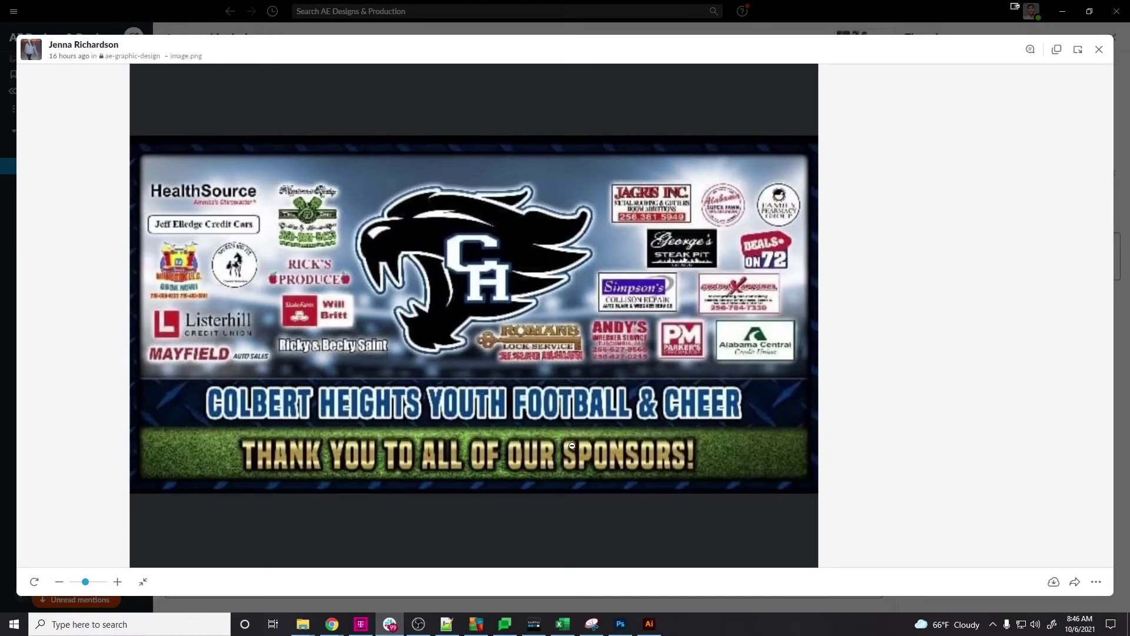
Add the 'COLBERT HEIGHTS FOOTBALL & CHEER' headline in white at 208 pt on the diamond-plate band
left_click(620, 624)
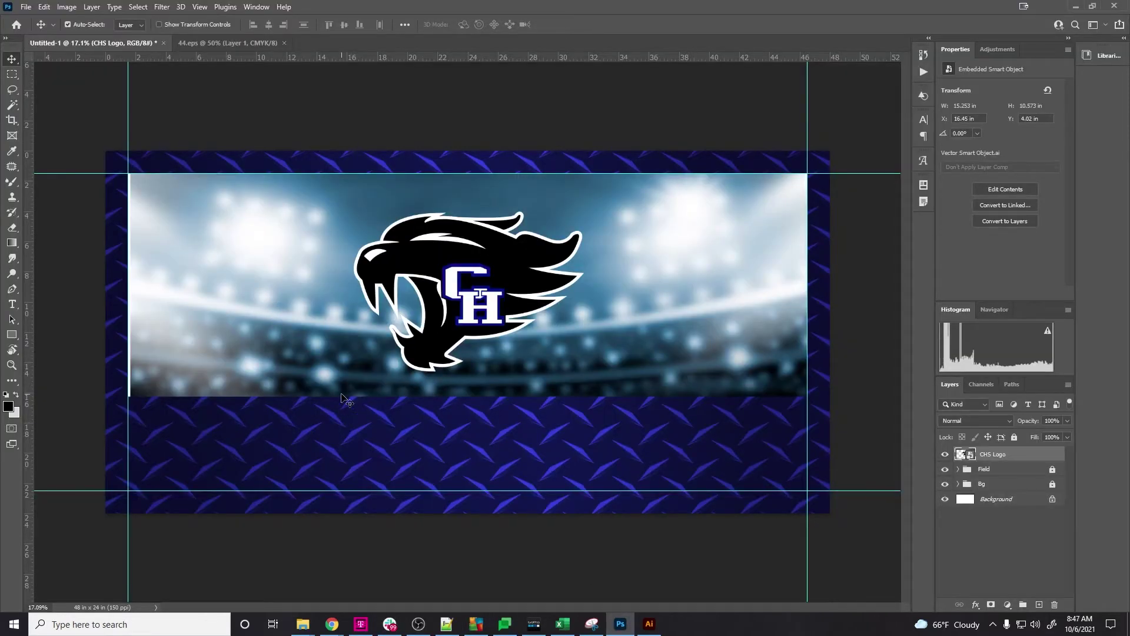
key("t")
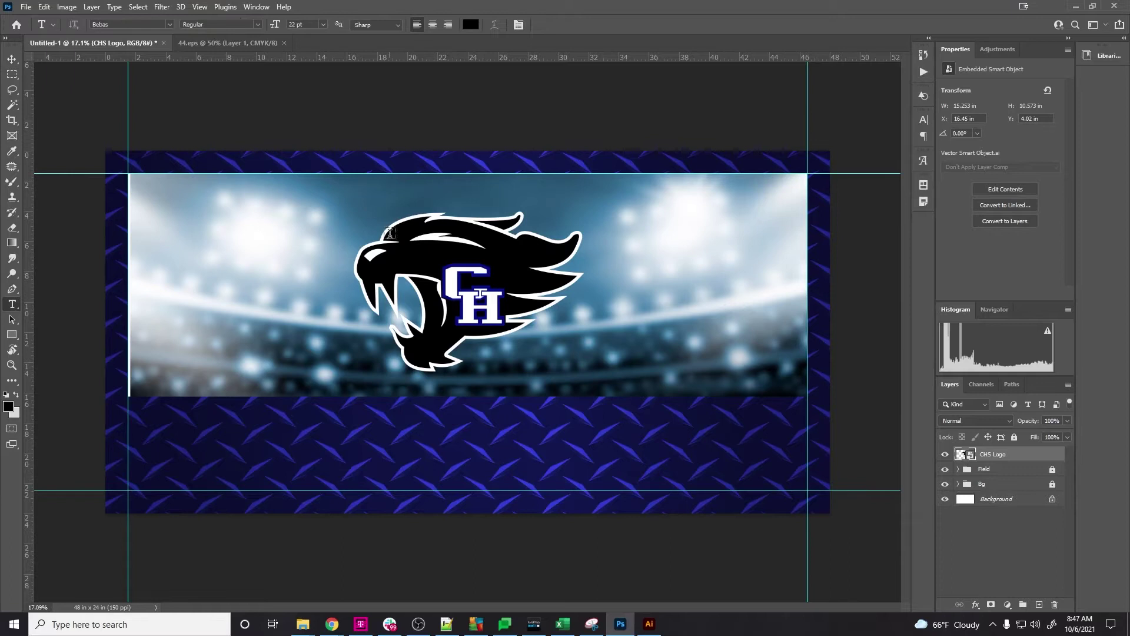
left_click(226, 436)
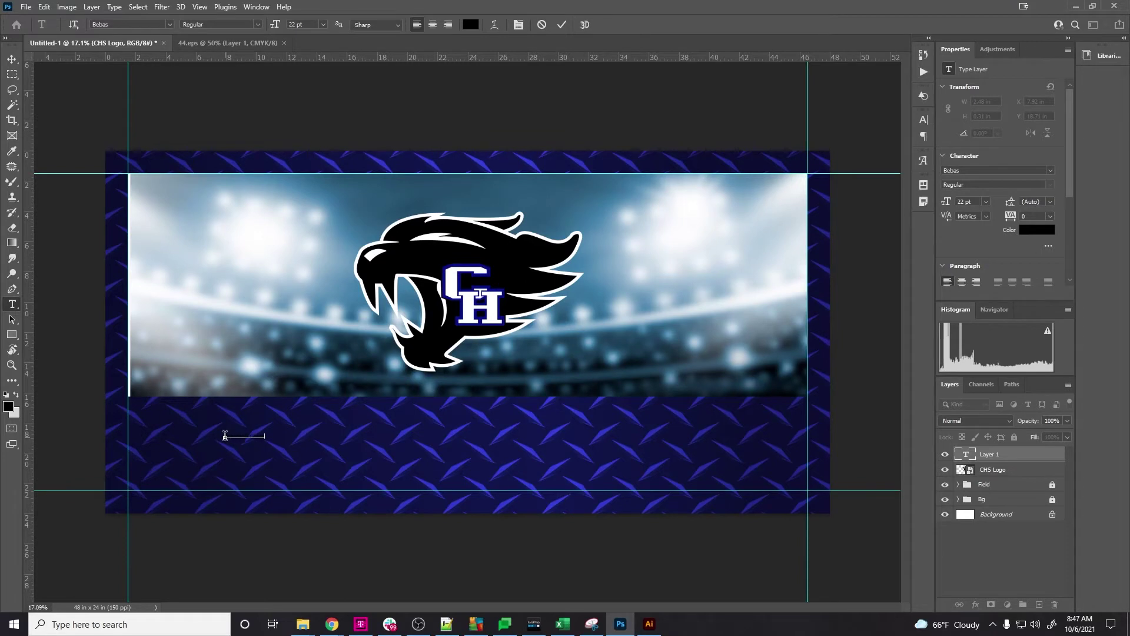
type("COLBERT HEIGHTS FOOTBALL & CHEER")
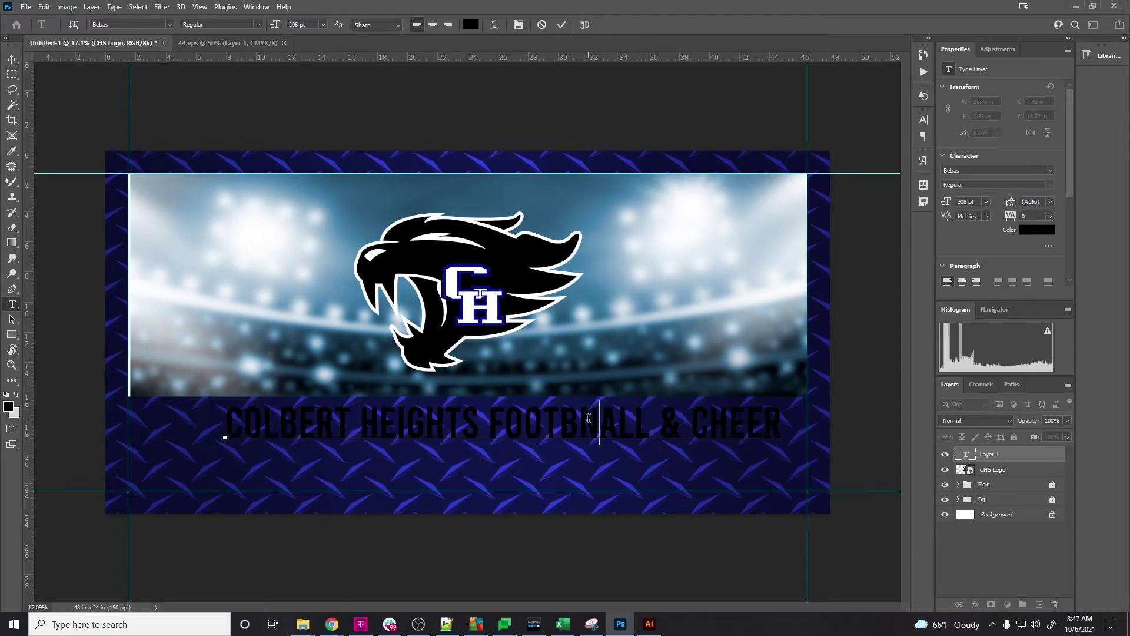
key("ctrl+a")
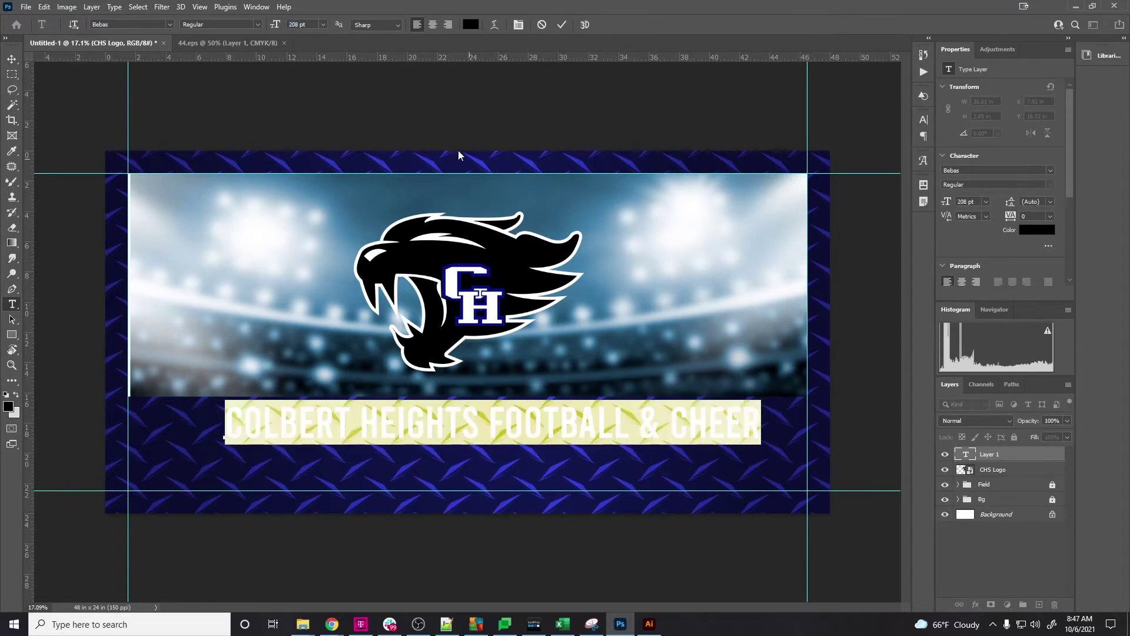
left_click(471, 25)
left_click(795, 112)
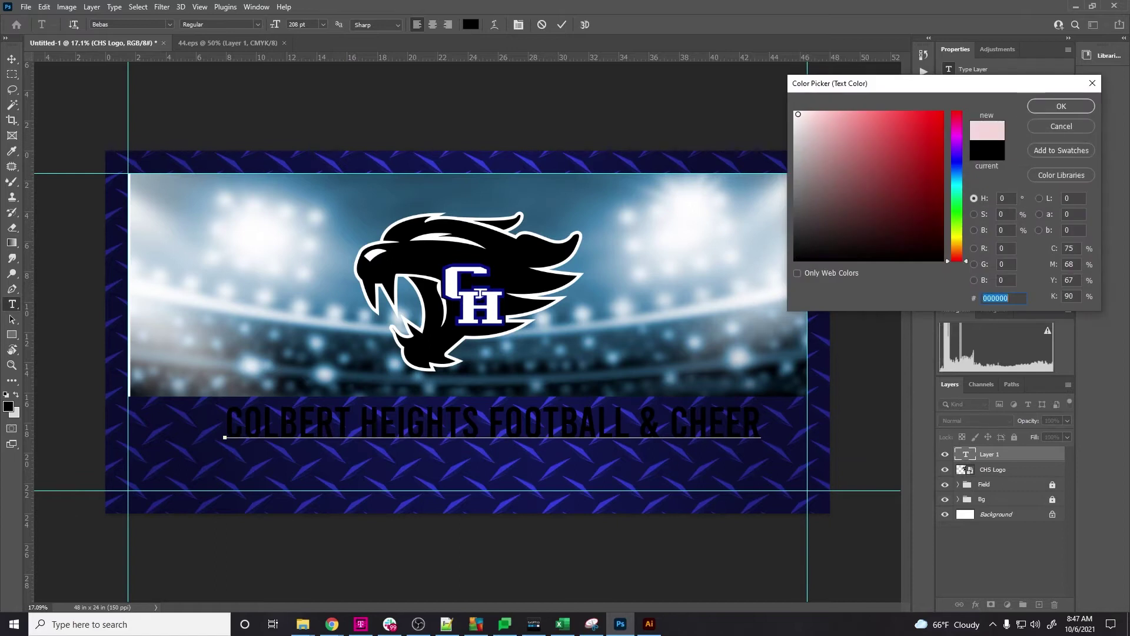
left_click(1059, 110)
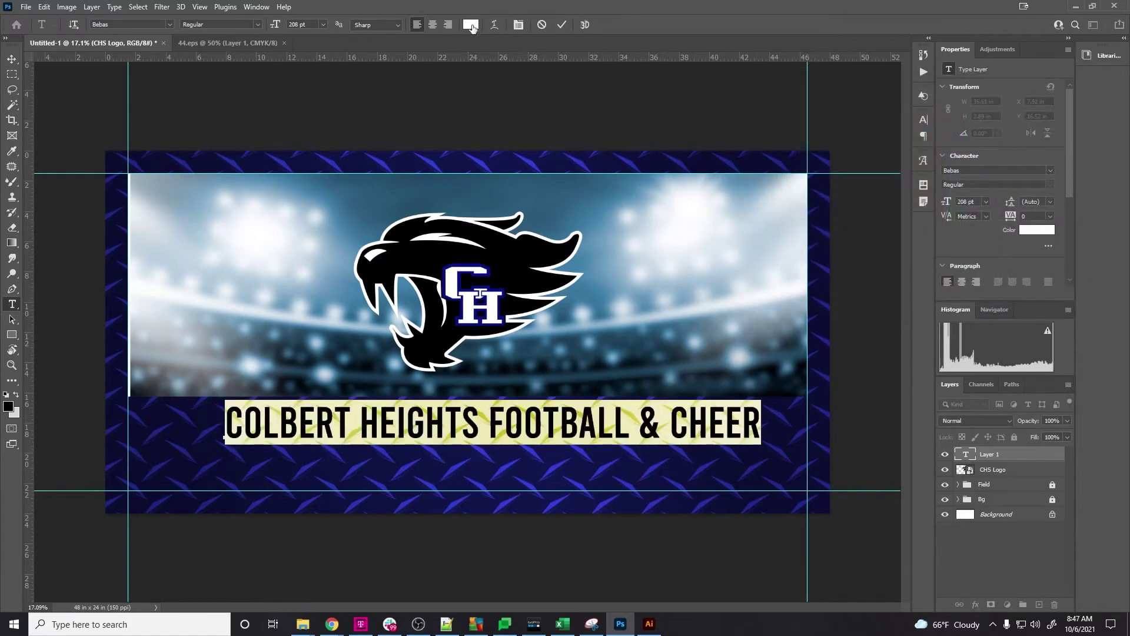
left_click(561, 25)
key("v")
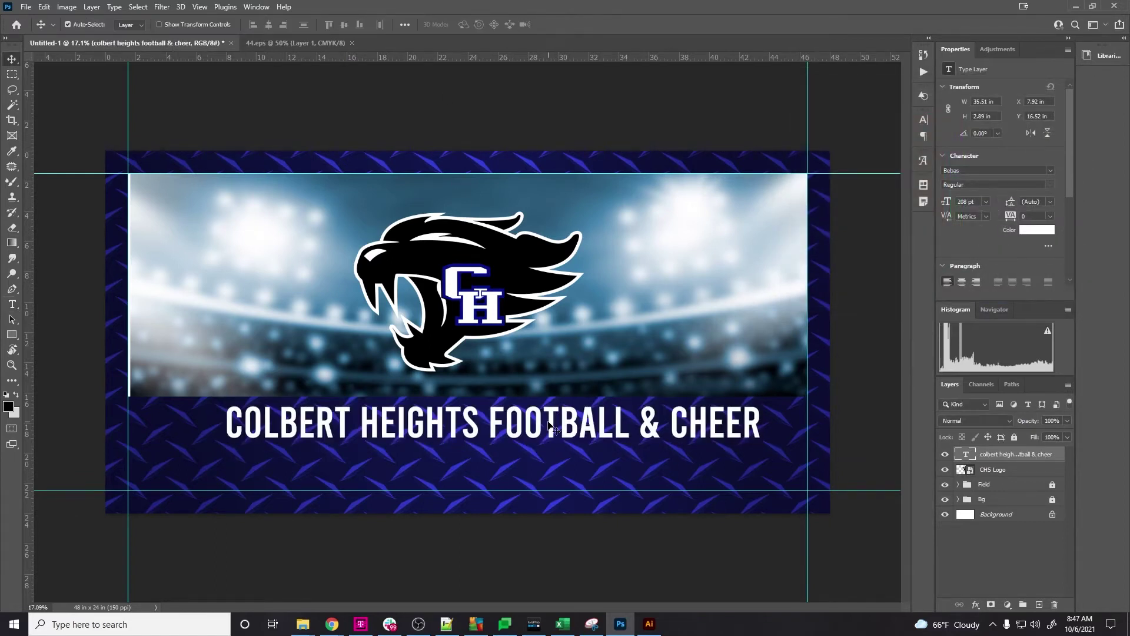
Change the headline font to Built Titling Bold
left_click(390, 625)
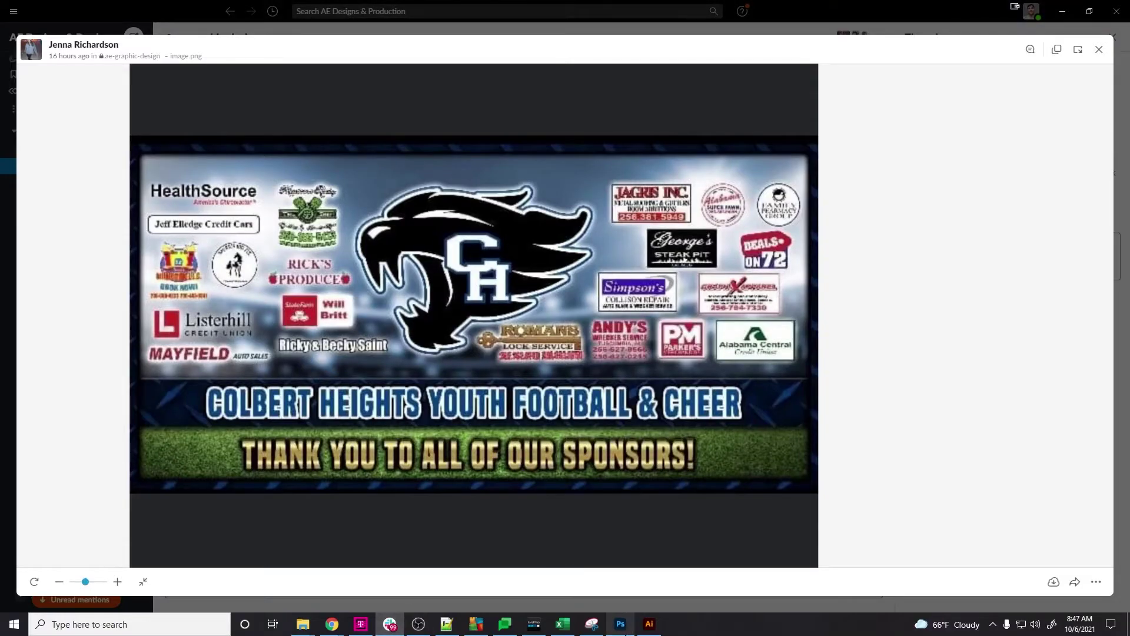
left_click(622, 630)
double_click(486, 438)
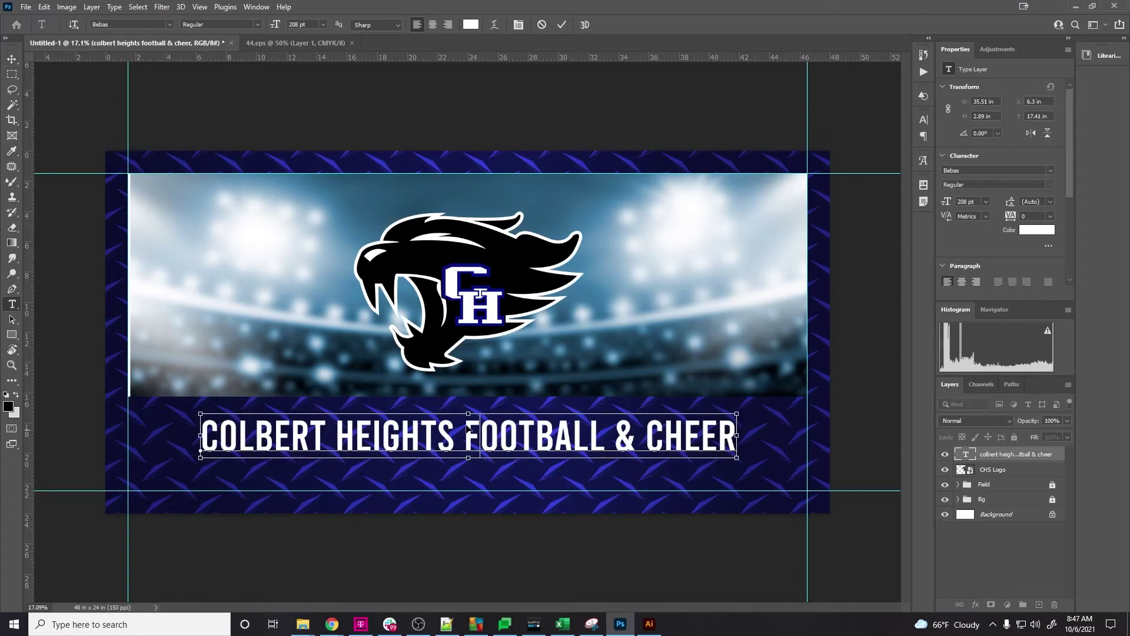
left_click(129, 23)
type("built")
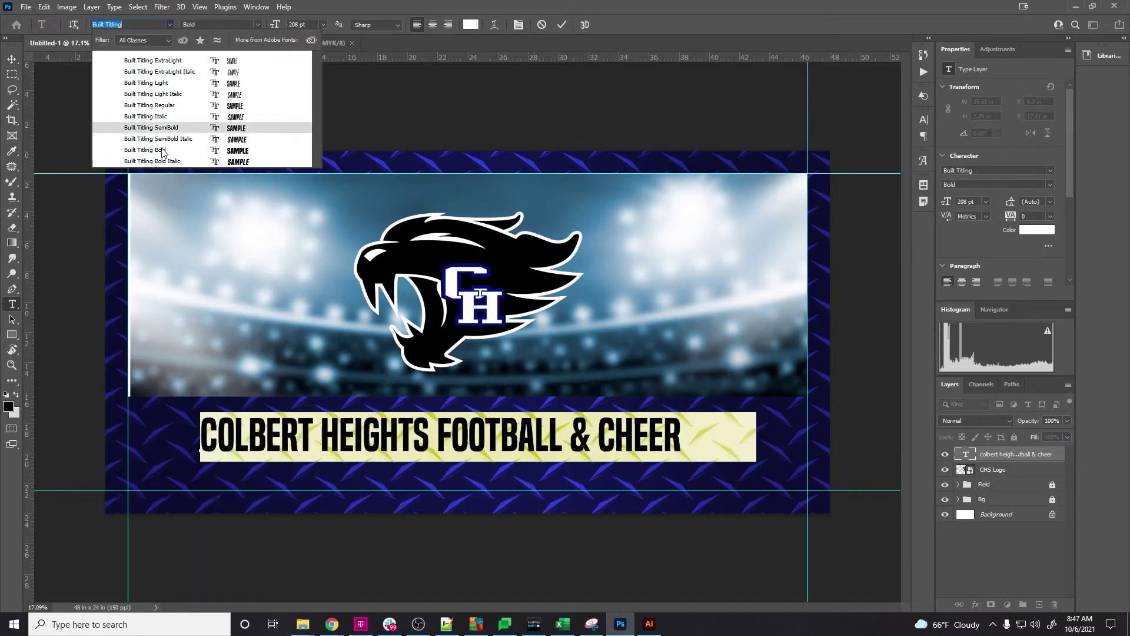
left_click(144, 150)
left_click(397, 566)
key("v")
Shift the headline left to centre it below the logo and recommit the text
left_click_drag(526, 412, 517, 413)
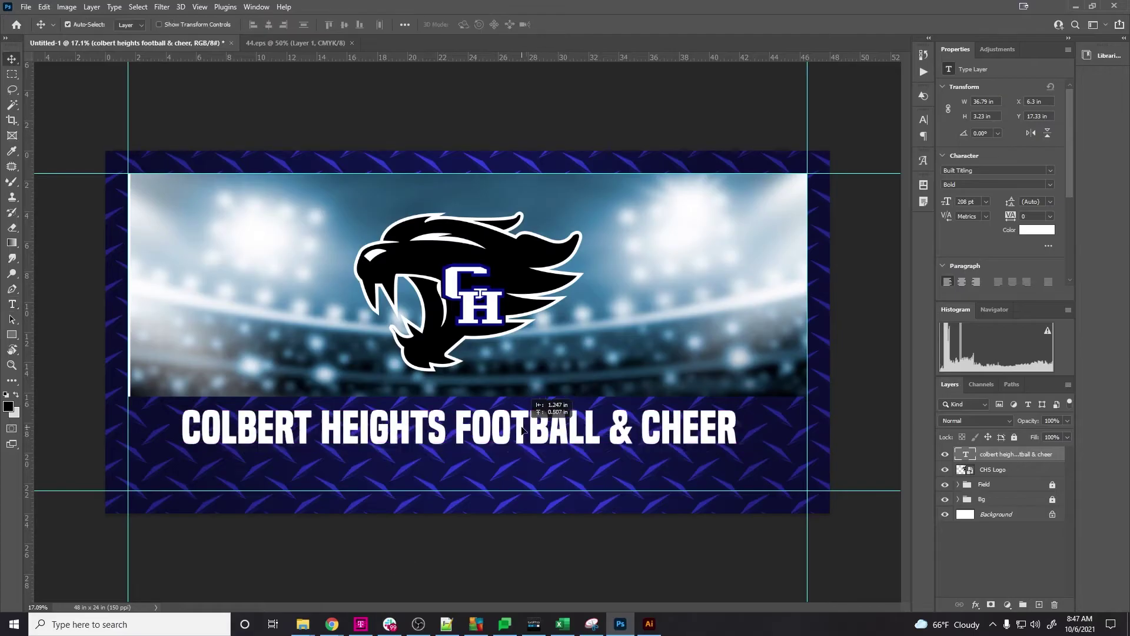
scroll(531, 426, "up", 2)
key("i")
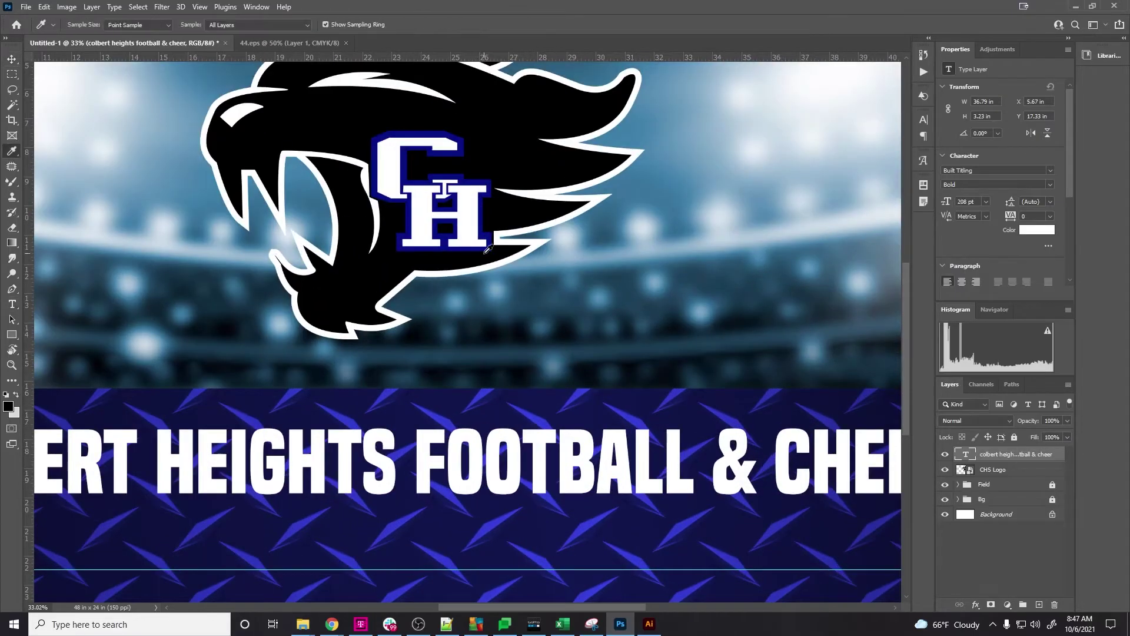
key("t")
triple_click(888, 477)
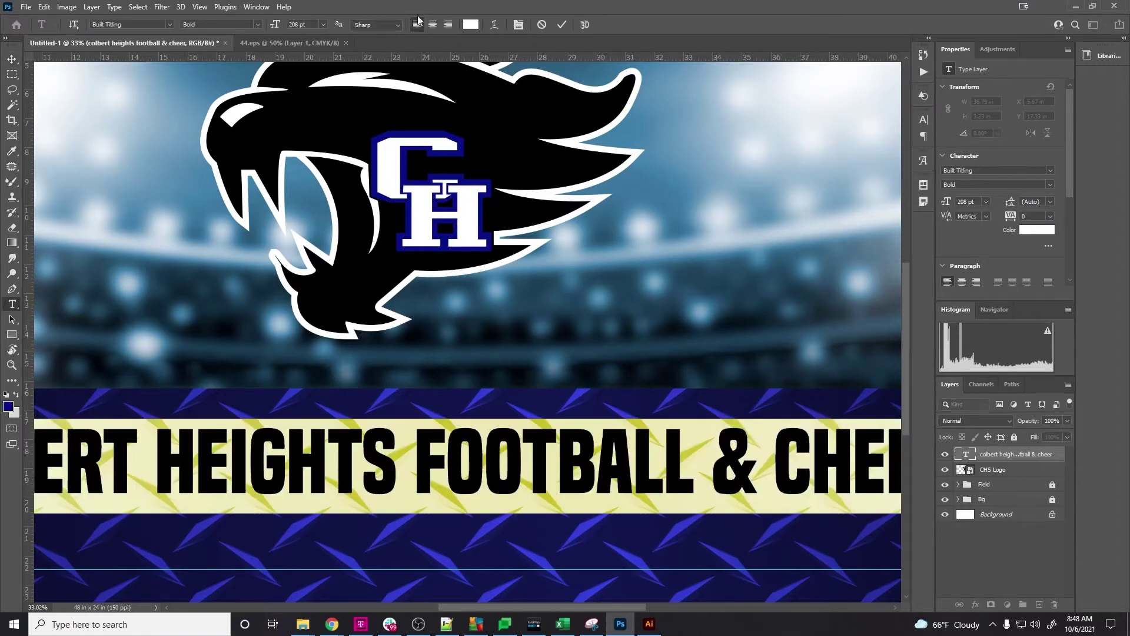
left_click(562, 25)
key("v")
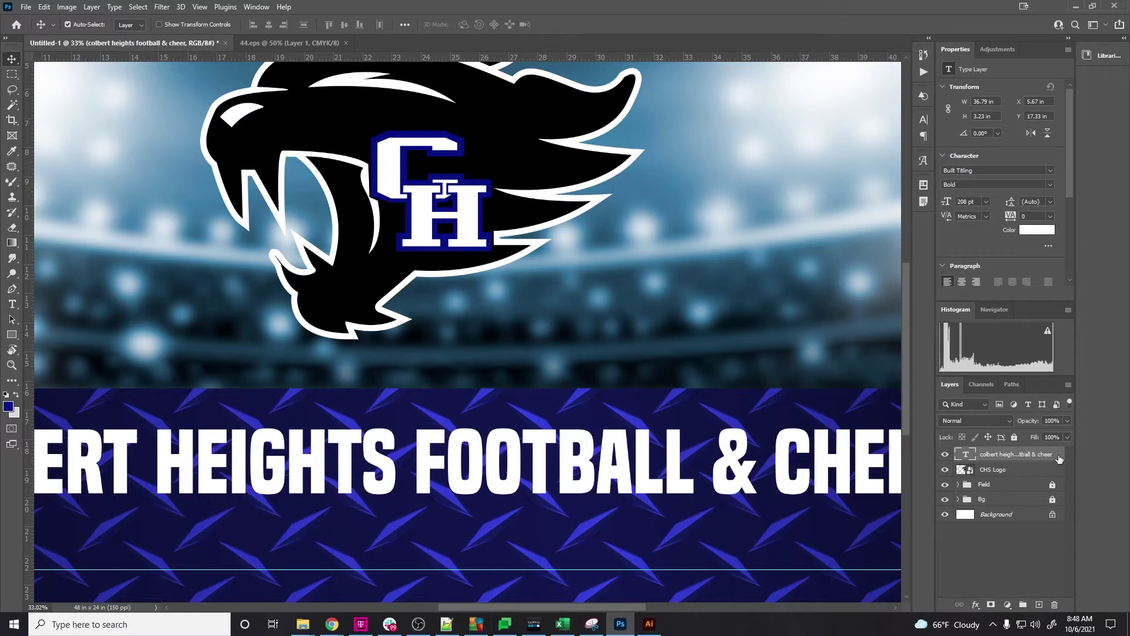
Give the headline a 100% #071084 Color Overlay and a 27 px white outside Stroke
right_click(1059, 457)
left_click(1017, 92)
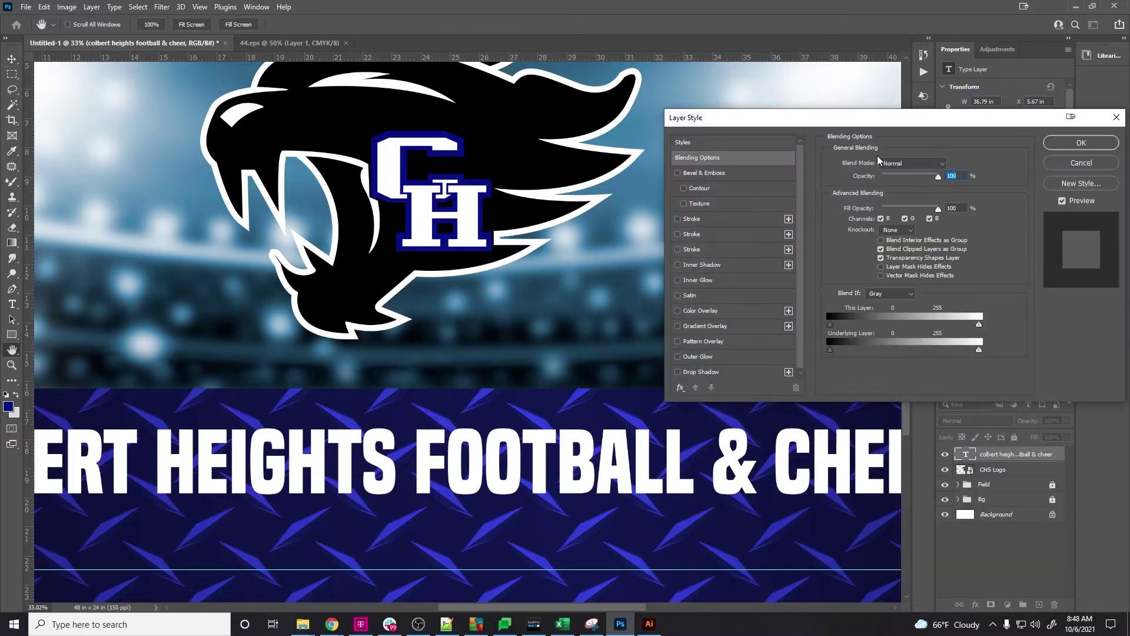
left_click(678, 310)
left_click_drag(893, 180, 928, 178)
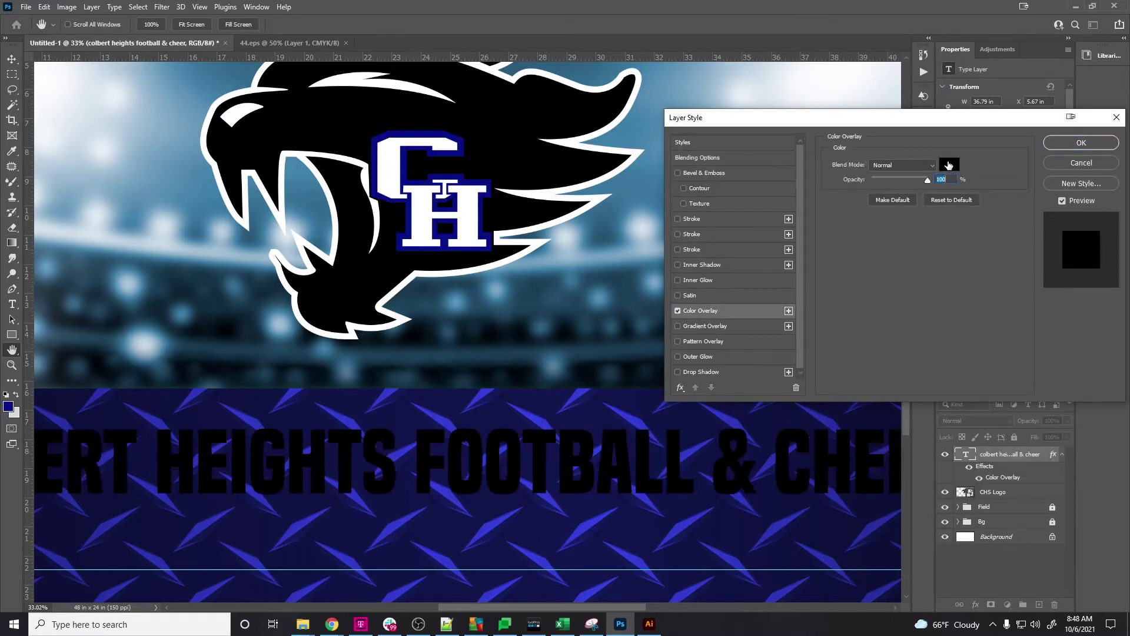
left_click(949, 166)
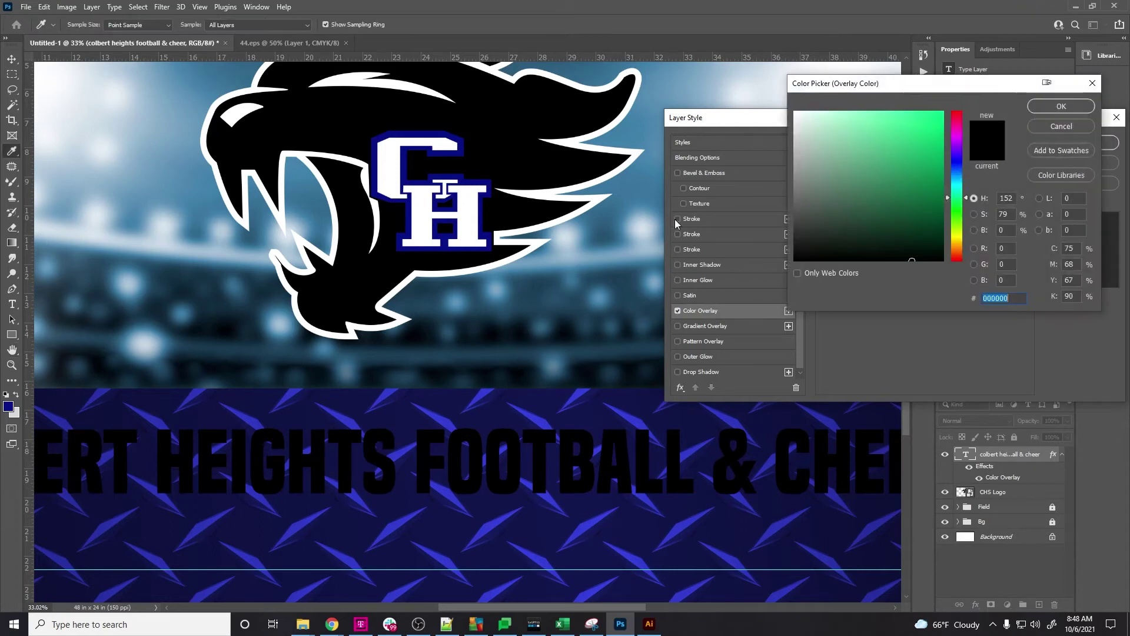
left_click(8, 407)
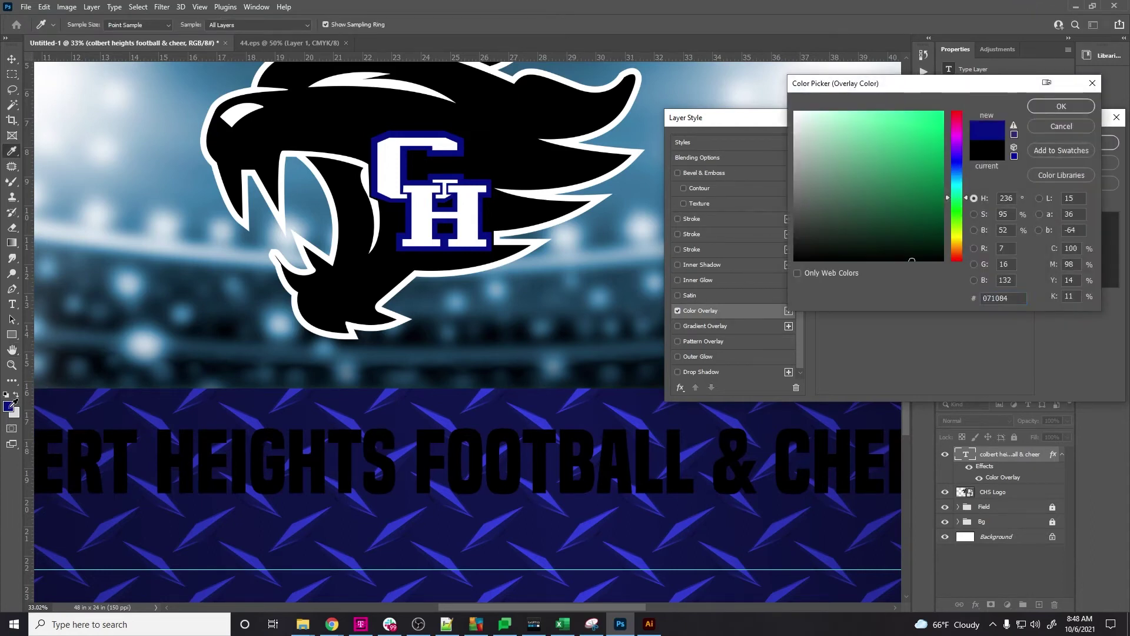
left_click(1055, 112)
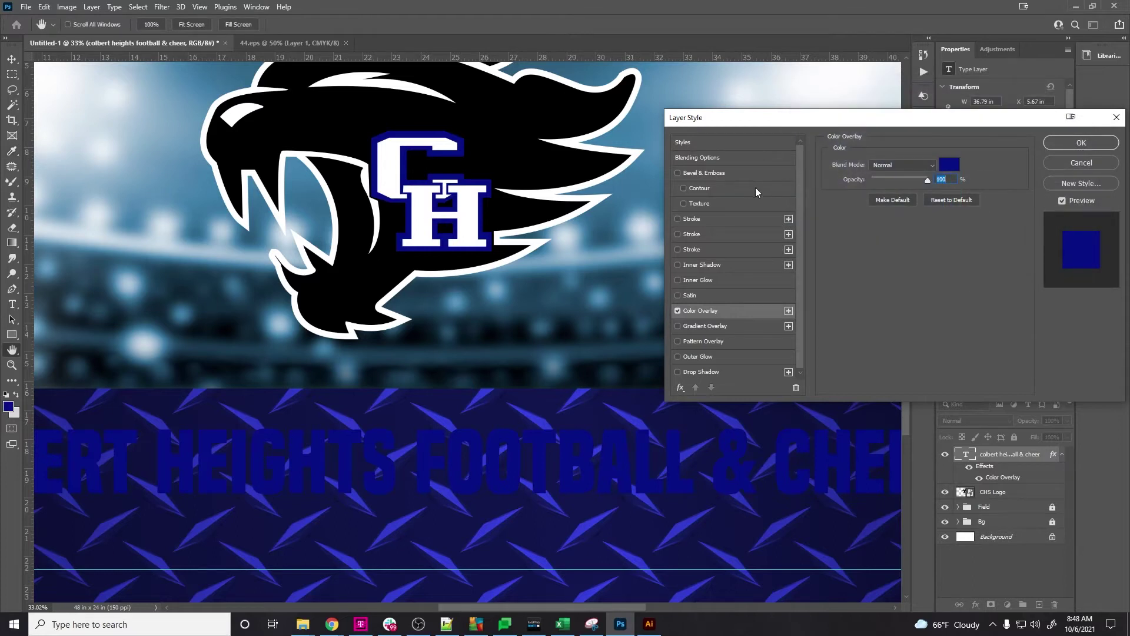
left_click(678, 218)
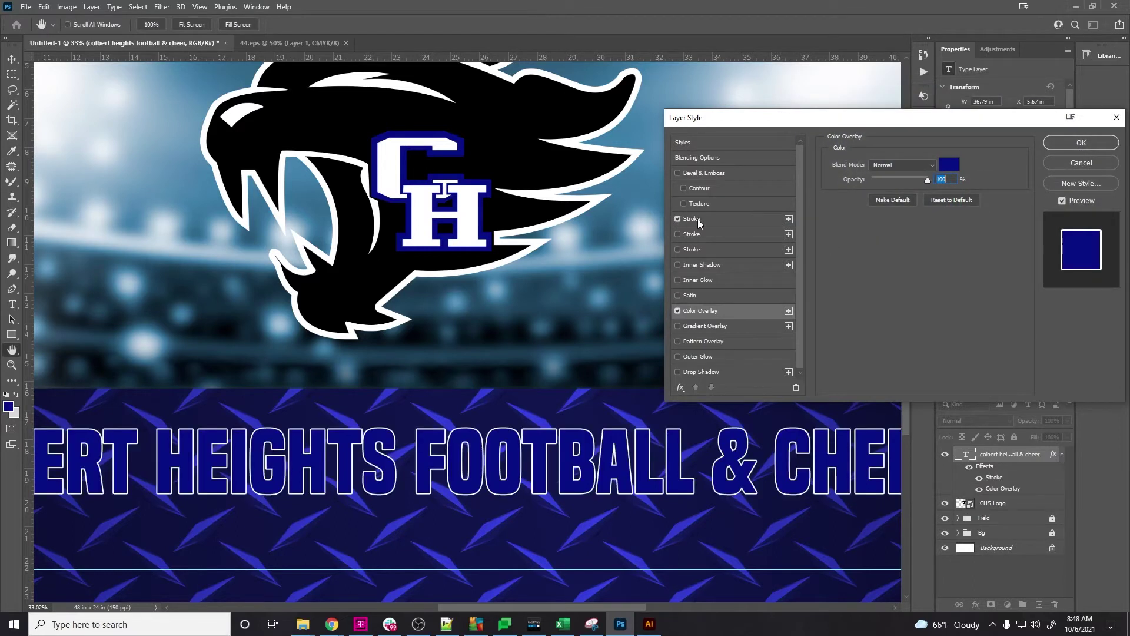
left_click(722, 221)
left_click_drag(876, 165, 881, 163)
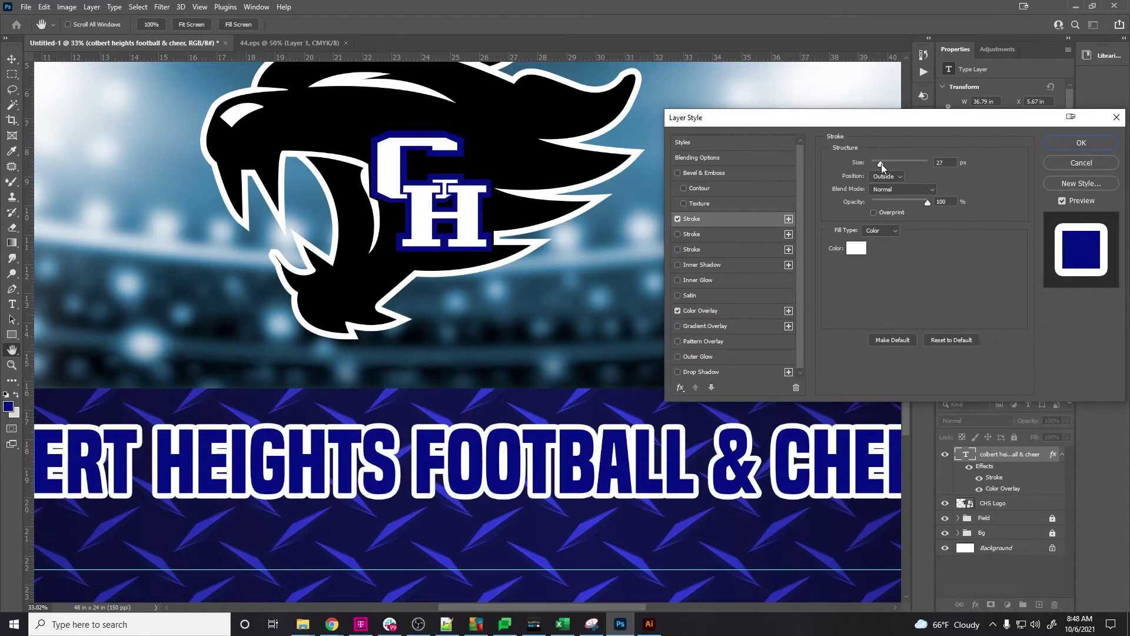
left_click(1081, 143)
Compare with the Slack reference banner and nudge the headline up to Y 16.9 in
scroll(544, 329, "down", 3)
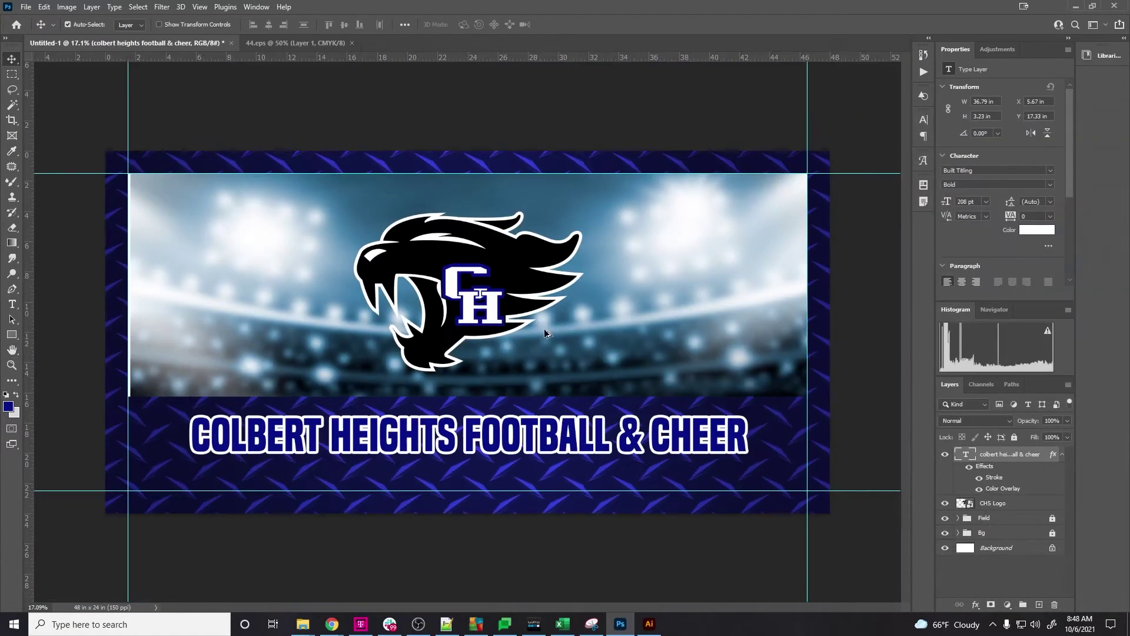
left_click(389, 624)
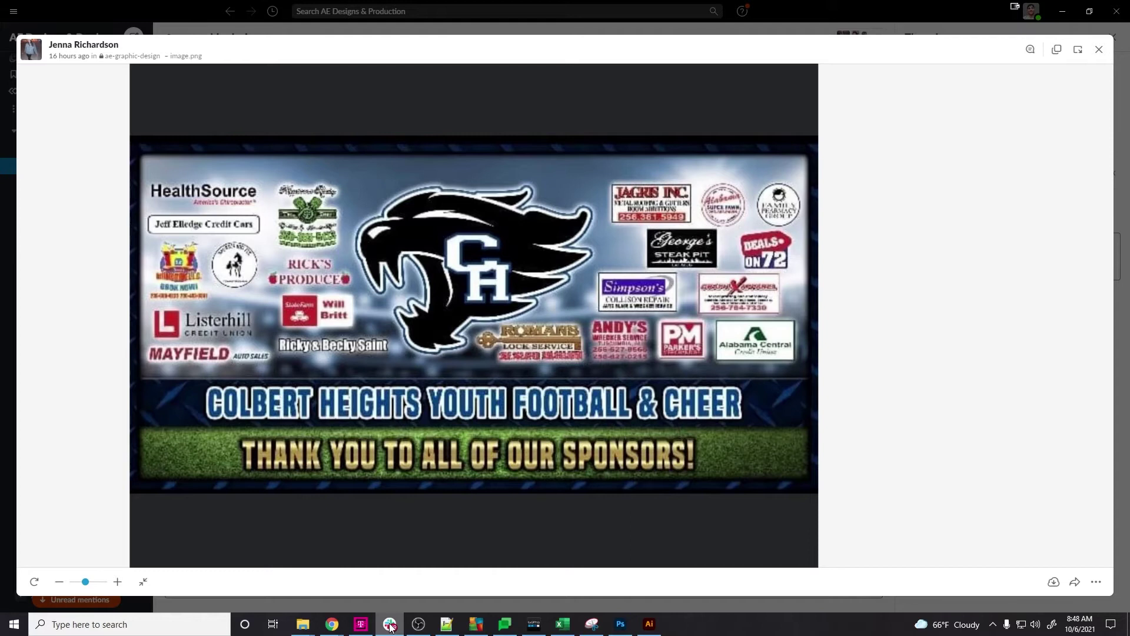
left_click(390, 624)
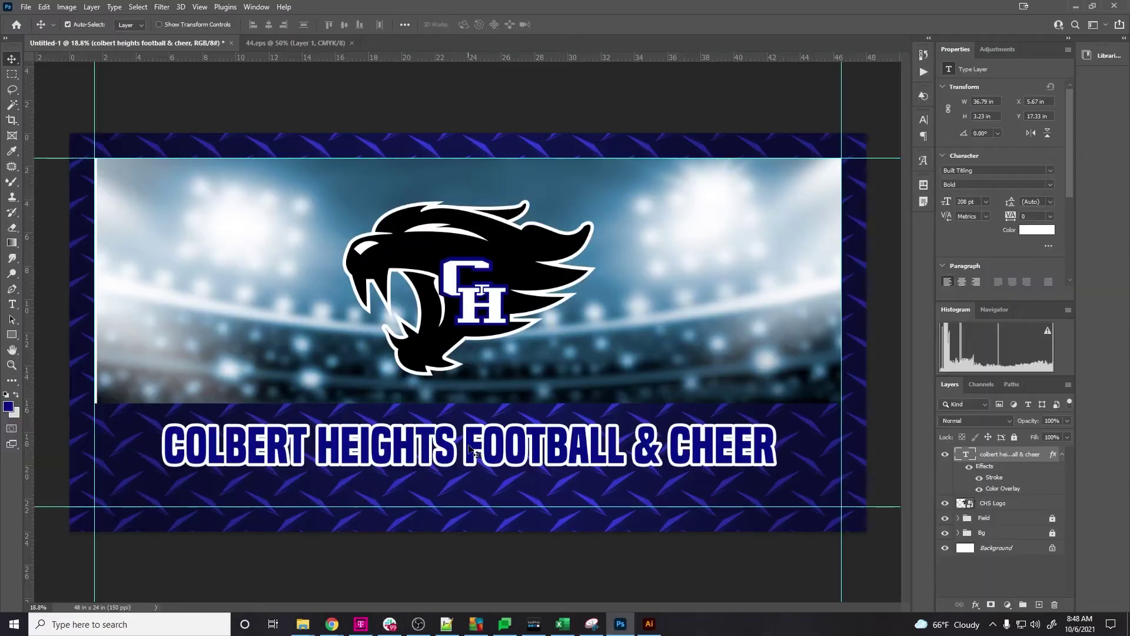
left_click_drag(471, 450, 471, 443)
left_click(390, 624)
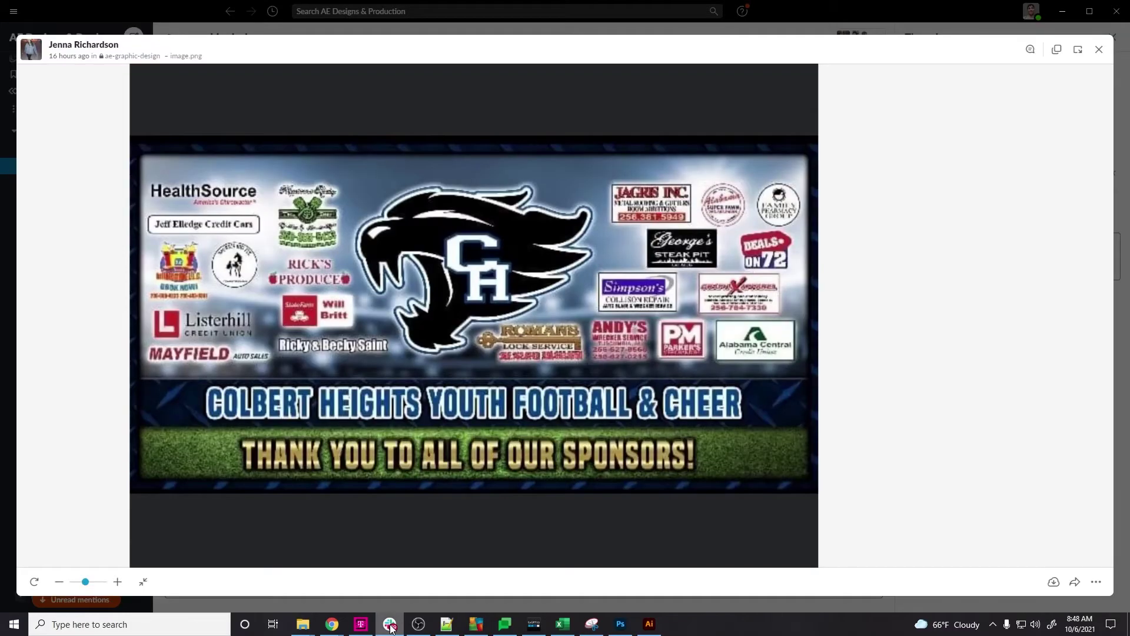
scroll(428, 411, "down", 3)
scroll(546, 355, "up", 3)
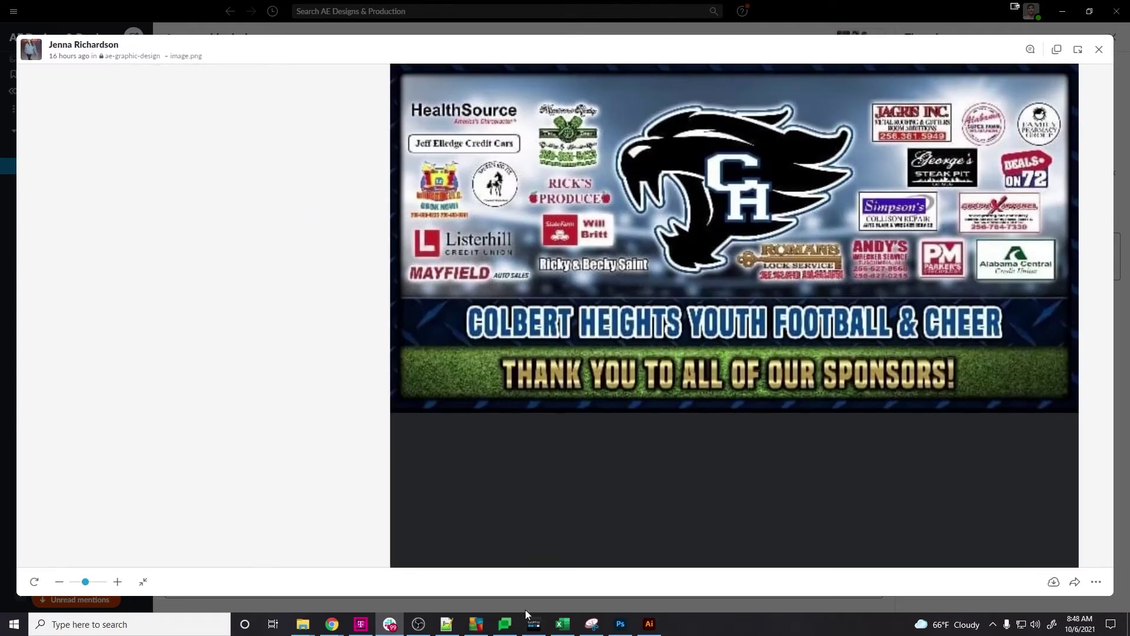
left_click(620, 624)
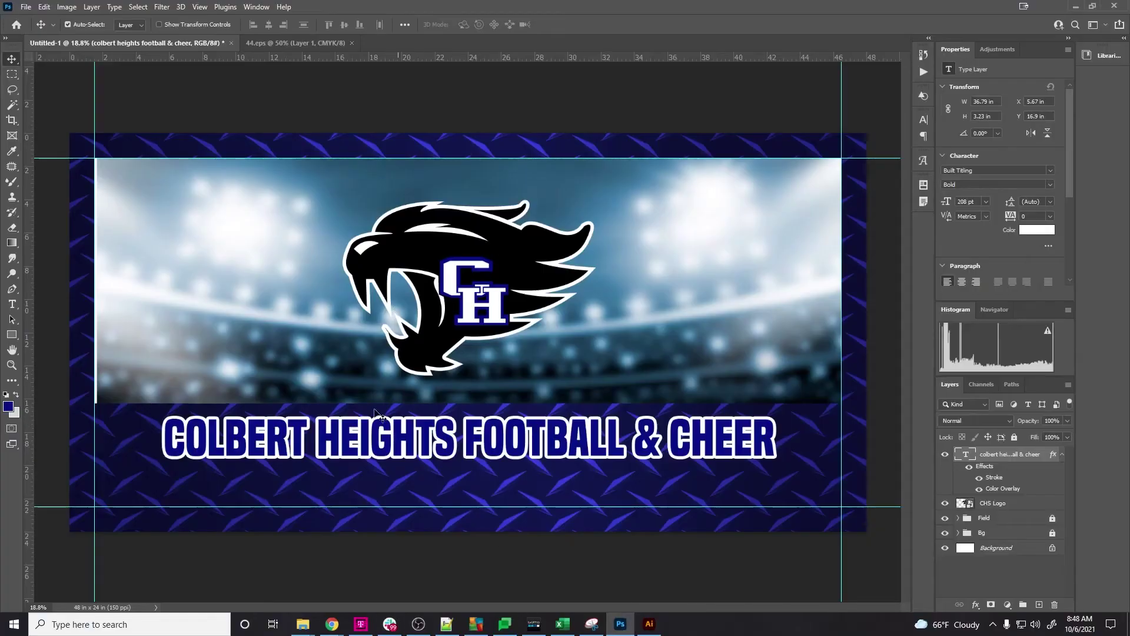
Draw a white rectangle band under the headline and stretch it between the left and right guides
left_click(13, 336)
left_click(130, 25)
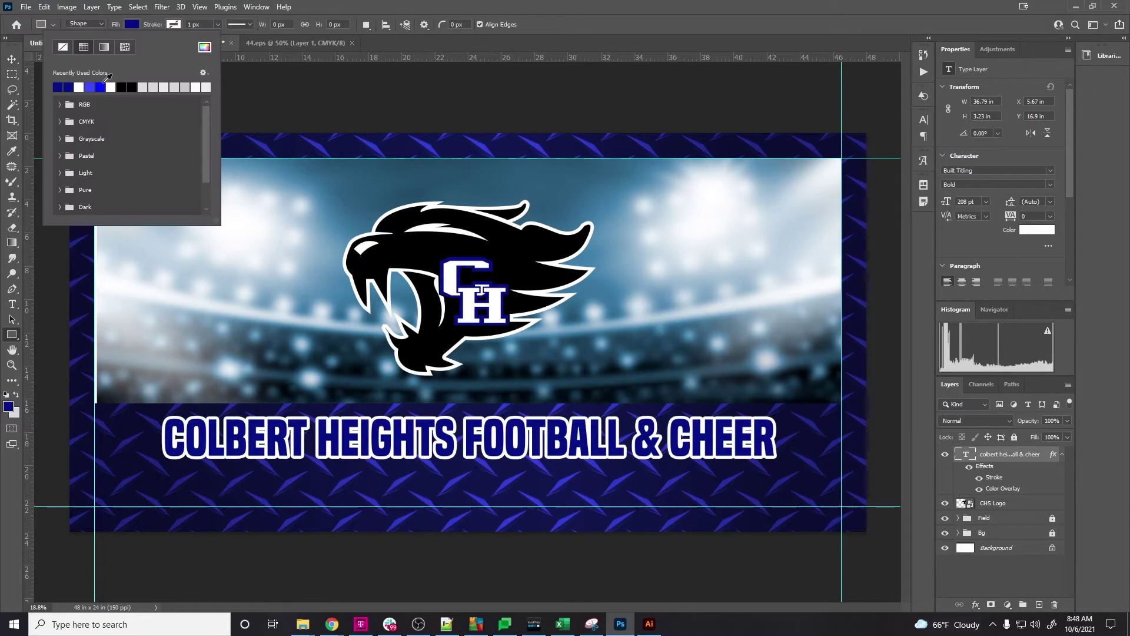
left_click(476, 99)
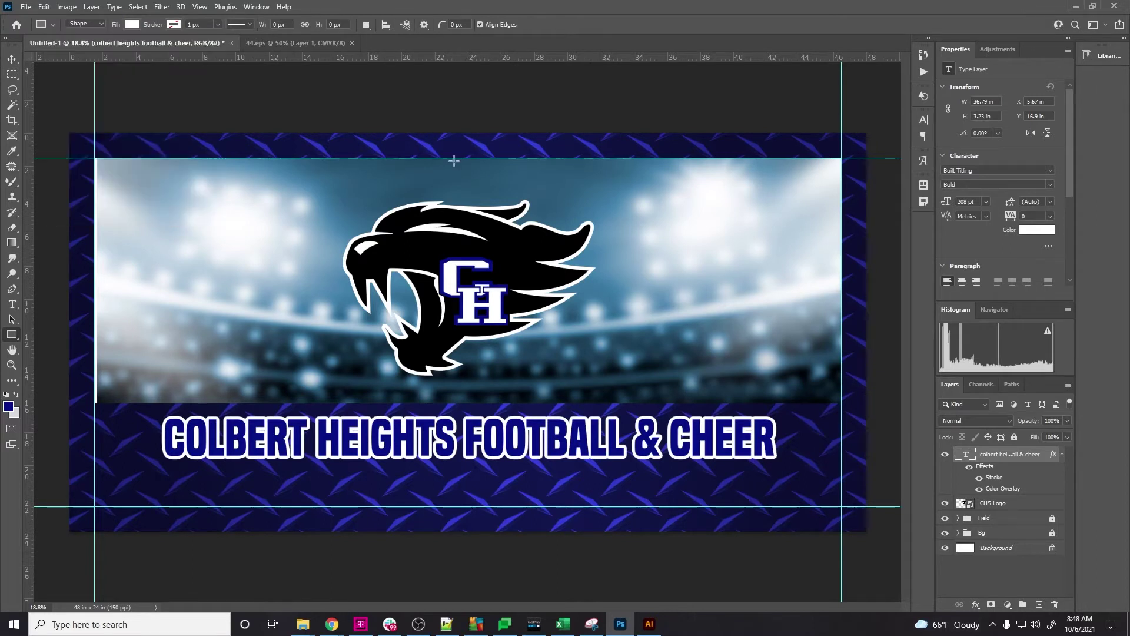
left_click_drag(308, 469, 566, 498)
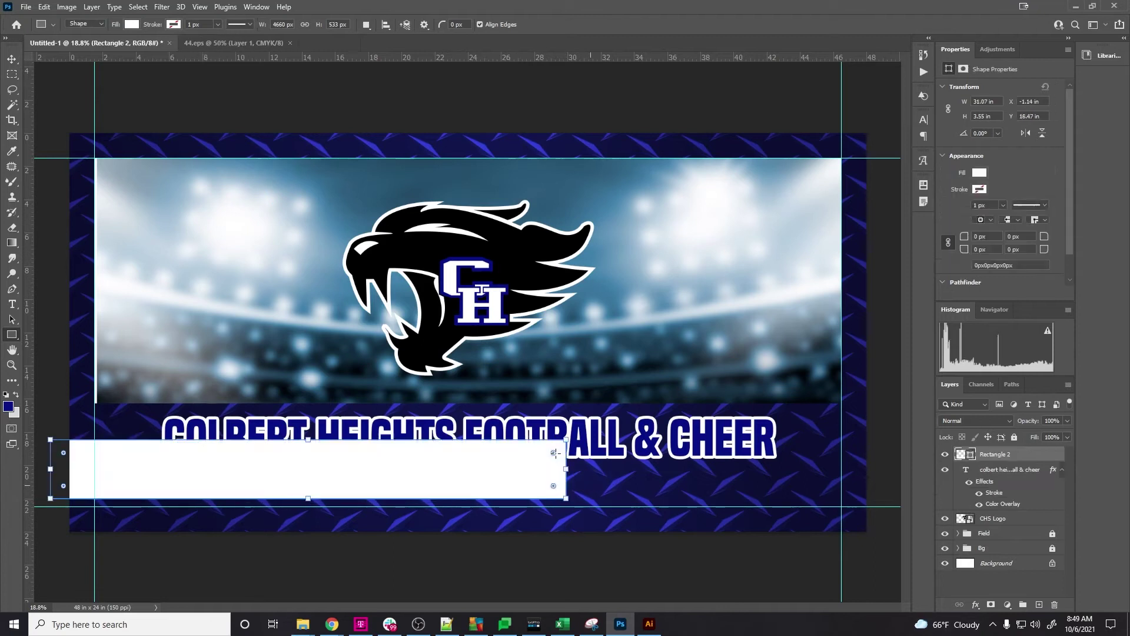
key("ctrl+t")
left_click_drag(422, 467, 560, 480)
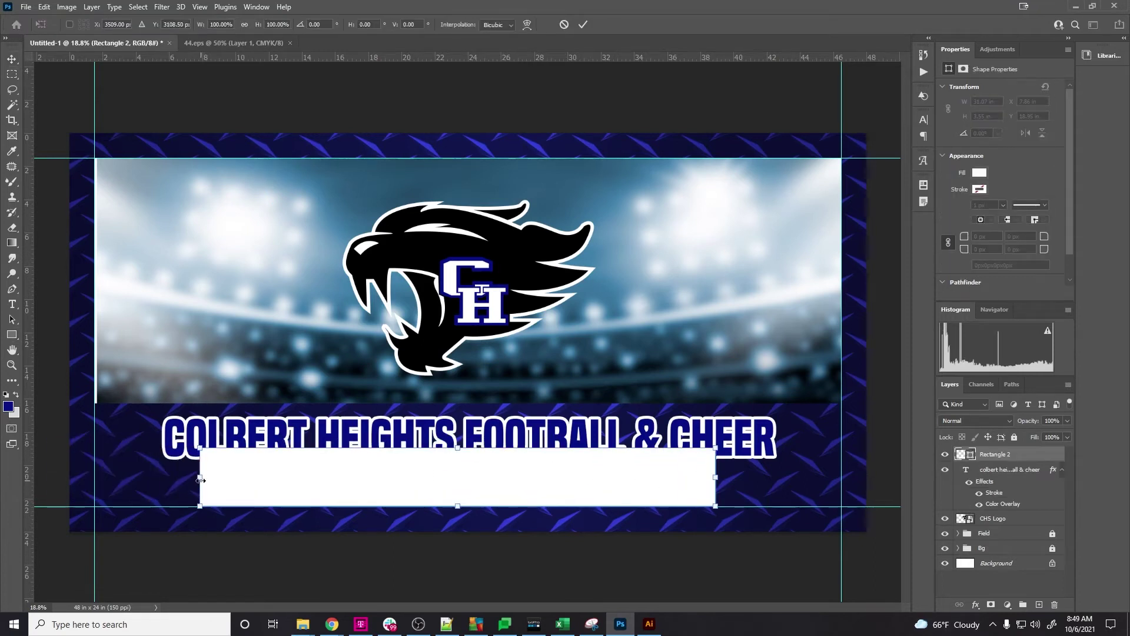
left_click_drag(199, 480, 94, 480)
left_click_drag(716, 477, 841, 476)
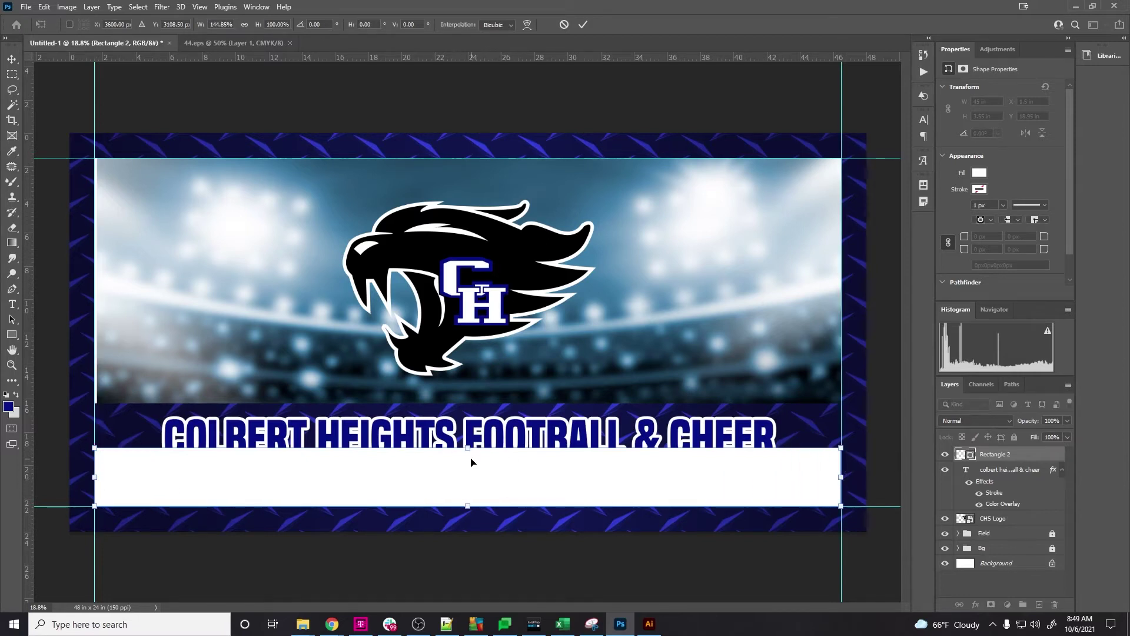
left_click(583, 24)
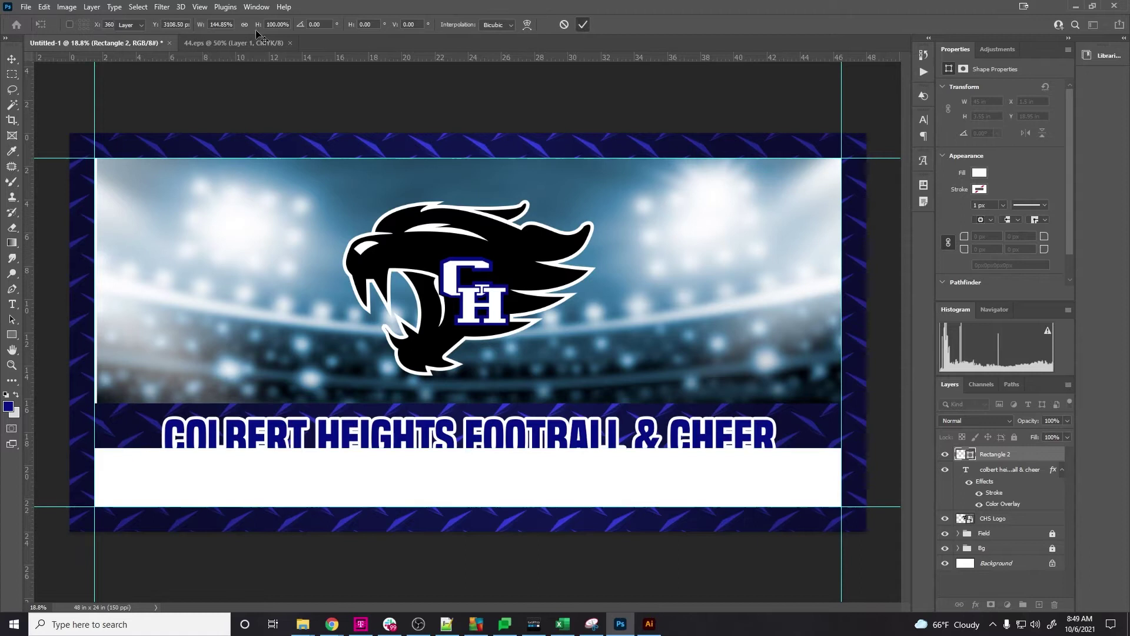
Create a new guide layout with 1 in margins on all four sides
left_click(197, 7)
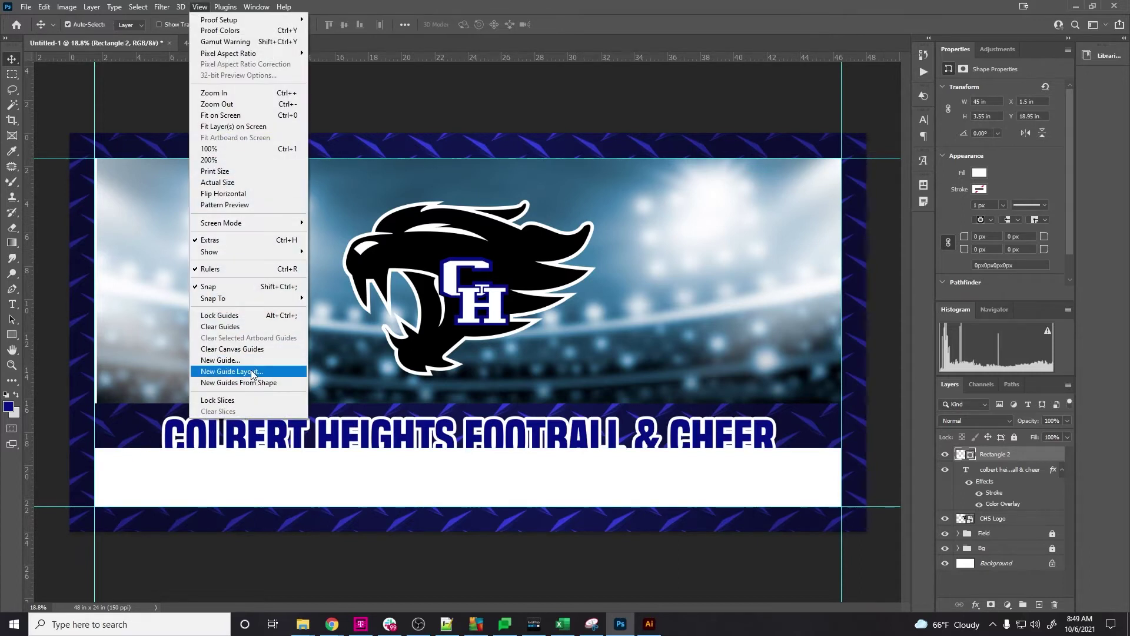
left_click(233, 371)
type("1")
key("Tab")
type("1")
key("Tab")
type("1")
key("Tab")
type("1")
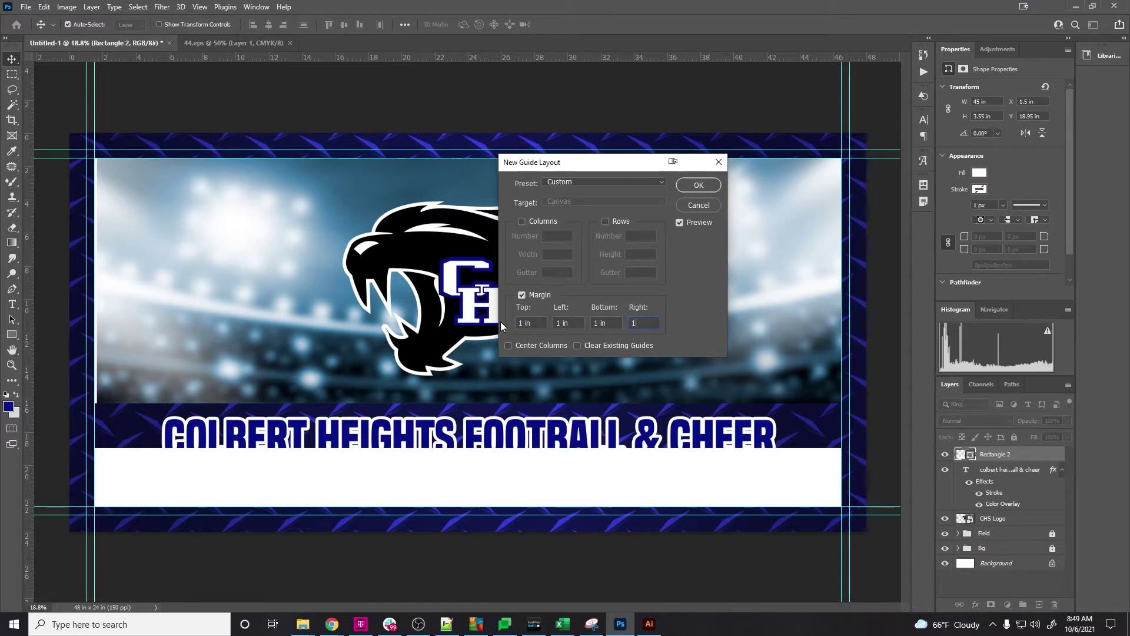
key("Return")
Lower the white band to Y 19.44 in, centre the headline above it, then select the band
scroll(489, 517, "up", 3)
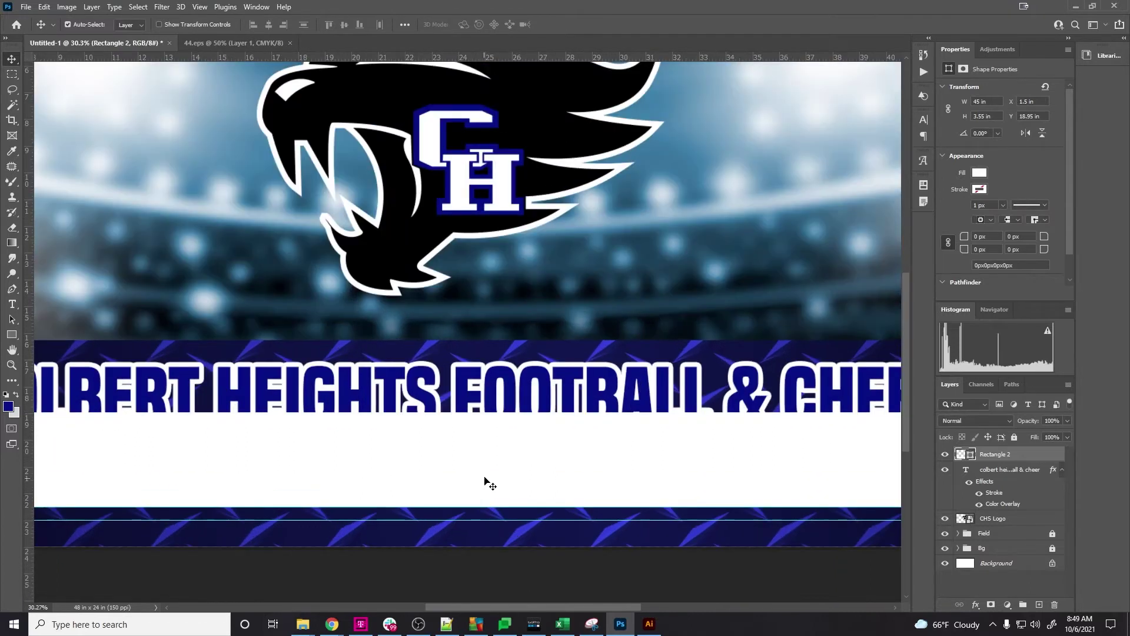
left_click_drag(485, 476, 484, 490)
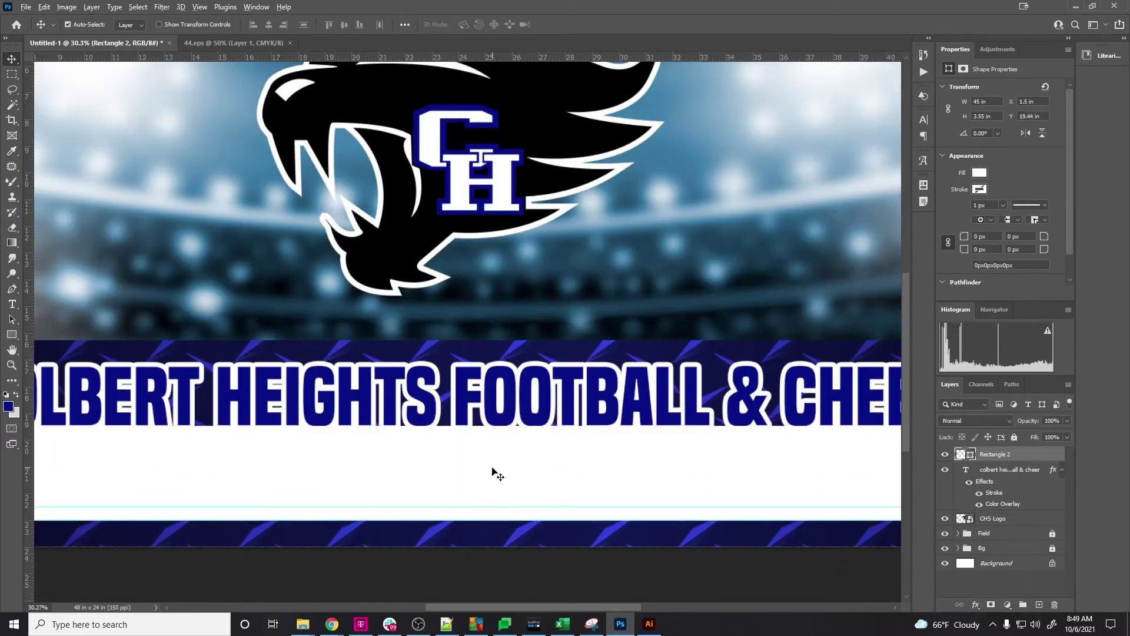
scroll(494, 469, "down", 2)
left_click_drag(532, 423, 530, 407)
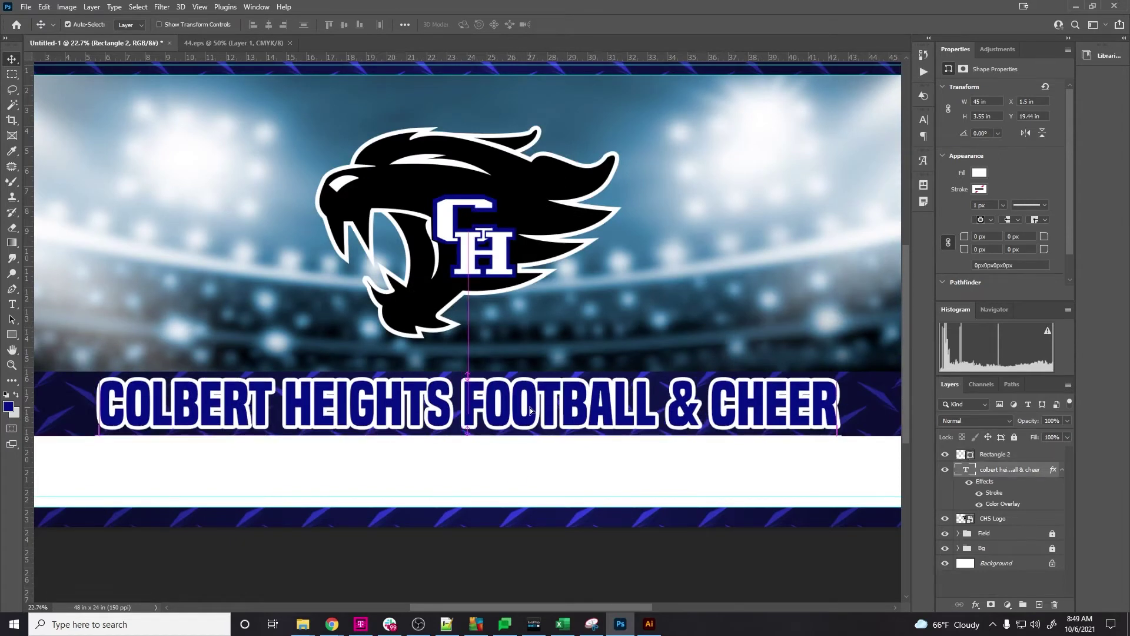
scroll(465, 470, "down", 2)
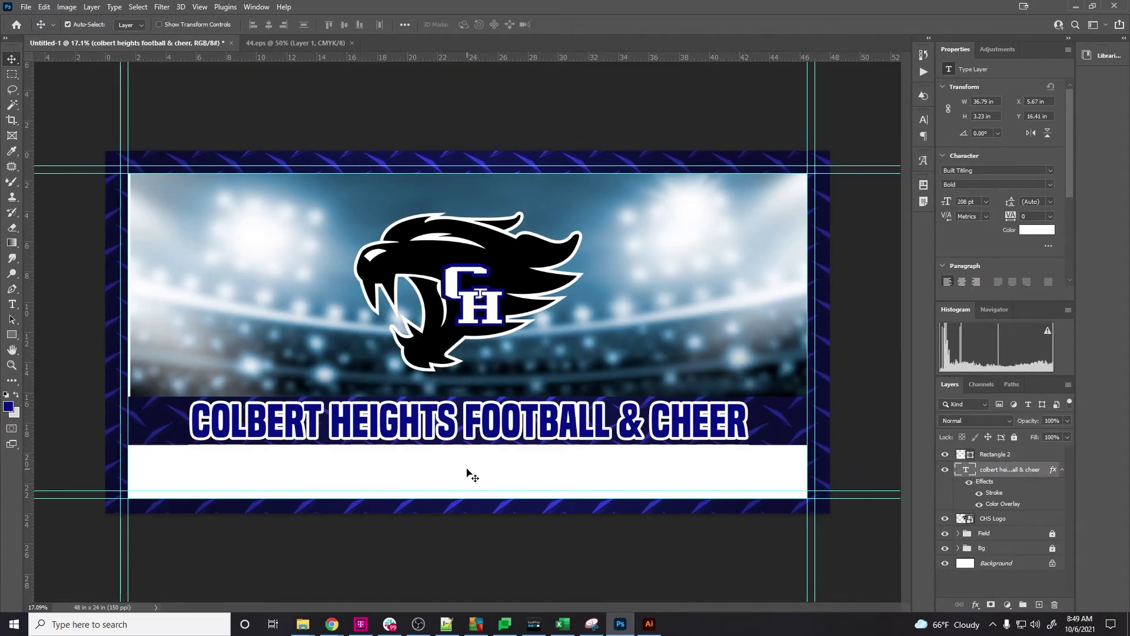
left_click(585, 471)
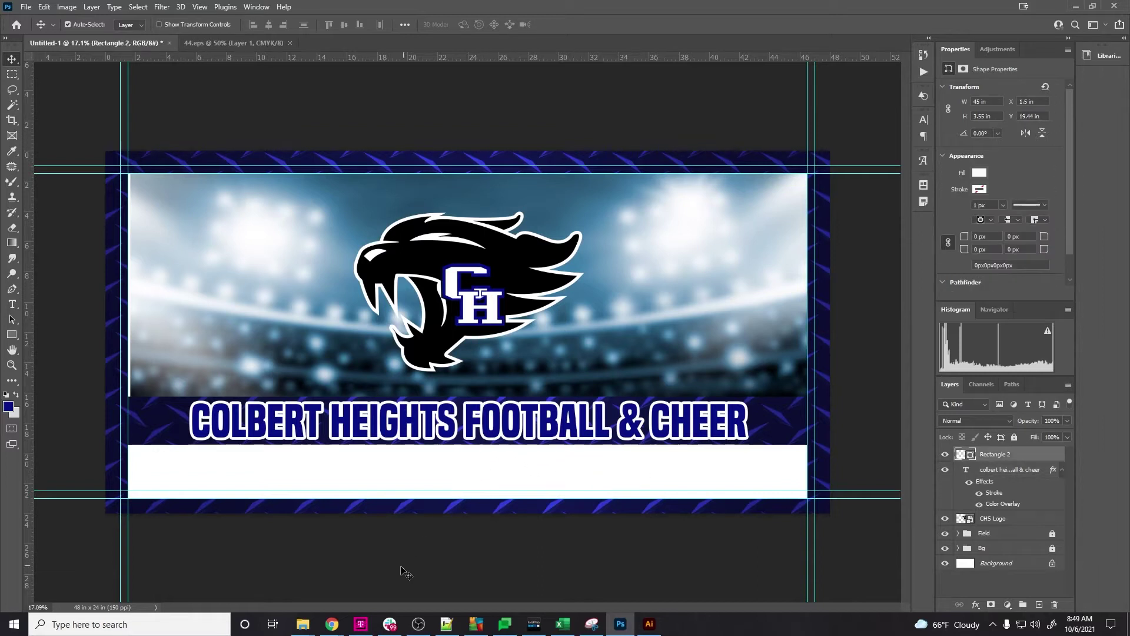
In Freepik, replace the football field search with a search for grass images
mouse_move(346, 624)
left_click(445, 583)
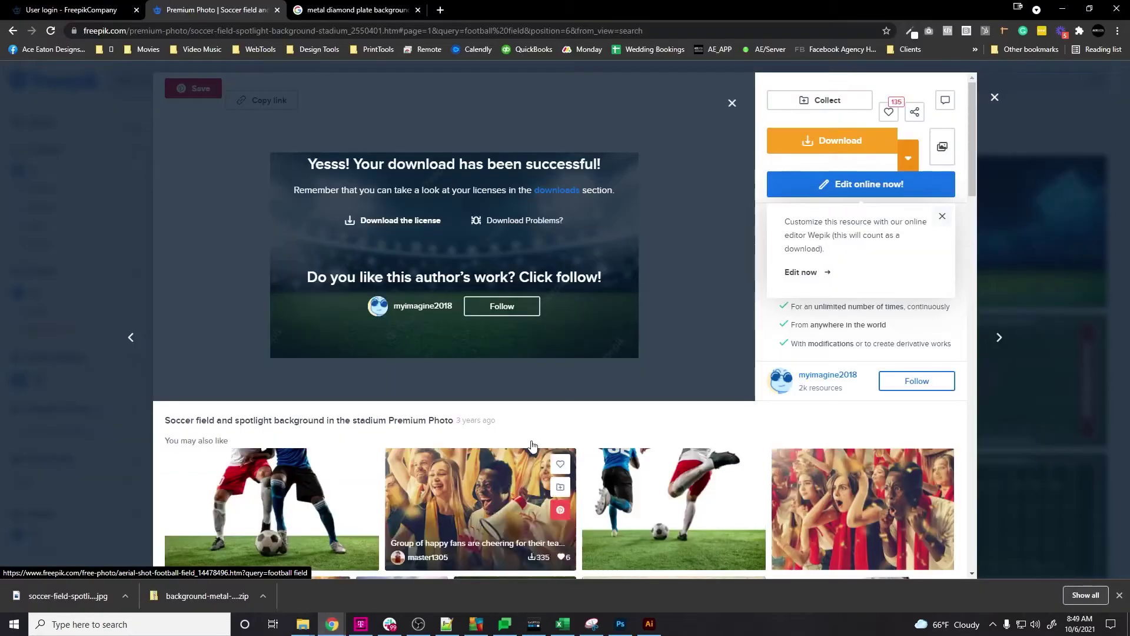
left_click(994, 98)
left_click_drag(272, 79, 204, 77)
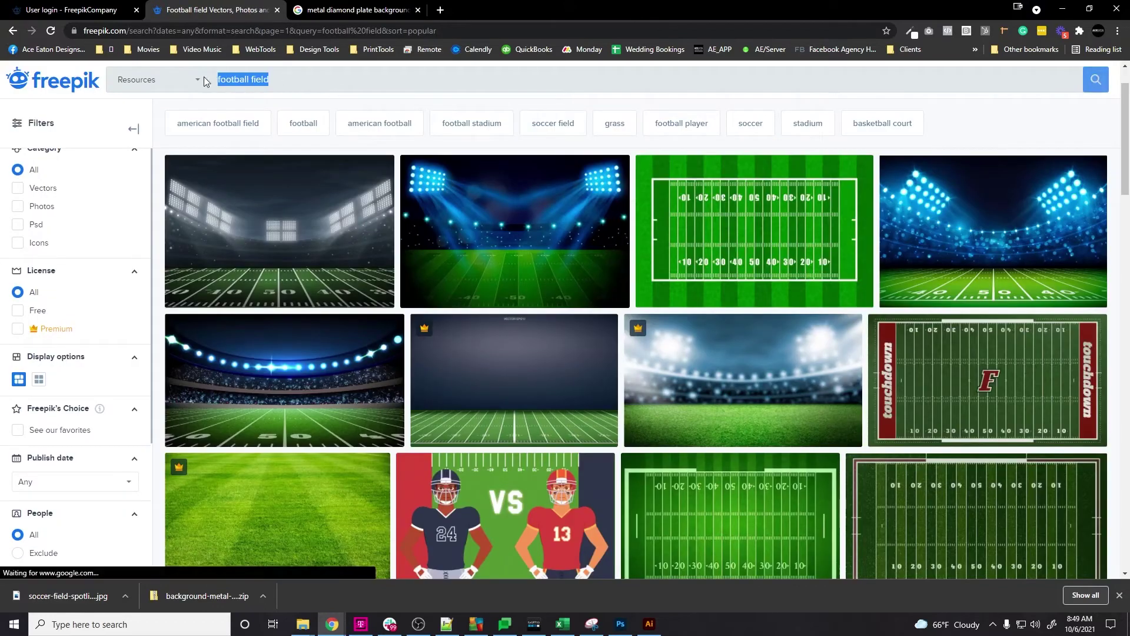
type("grass")
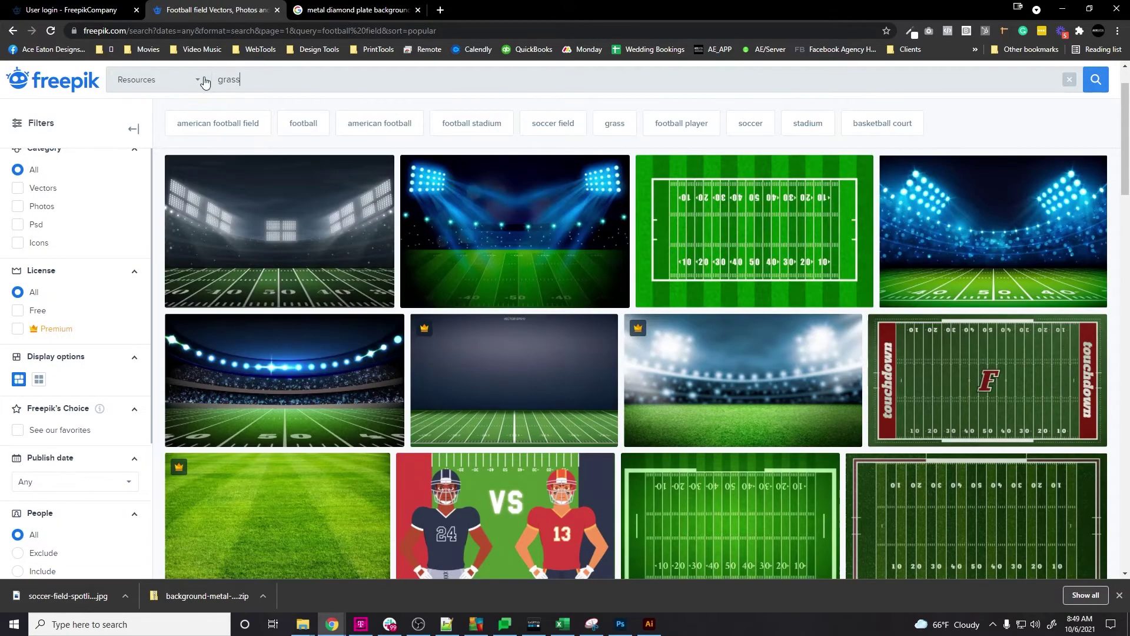
key("Return")
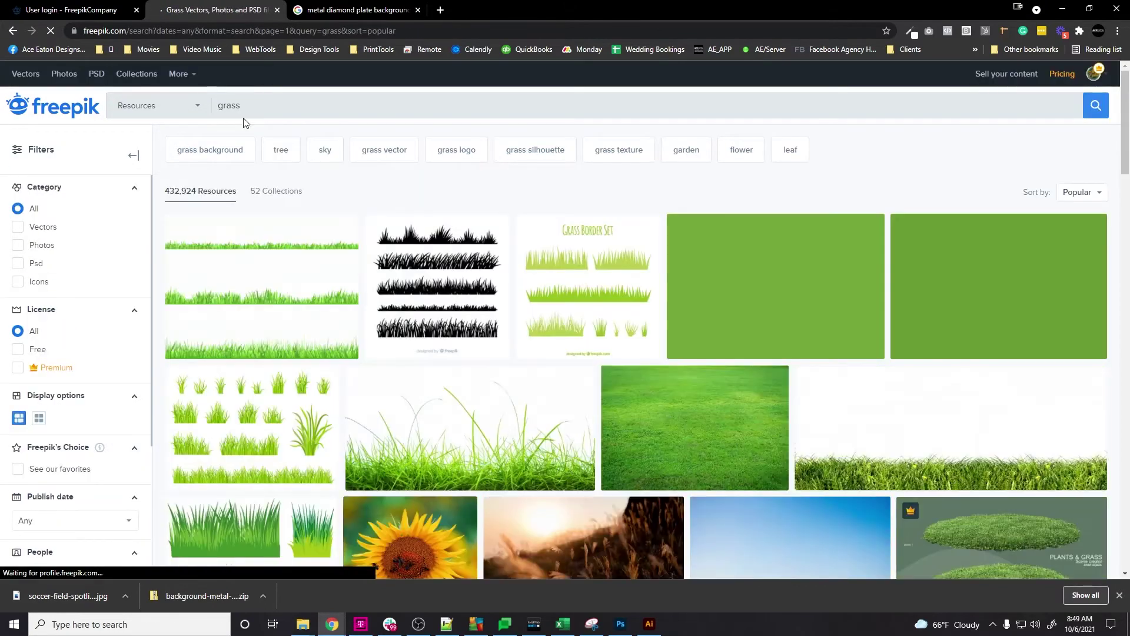
Find the green fake grass background photo in the results and download it
scroll(376, 241, "down", 8)
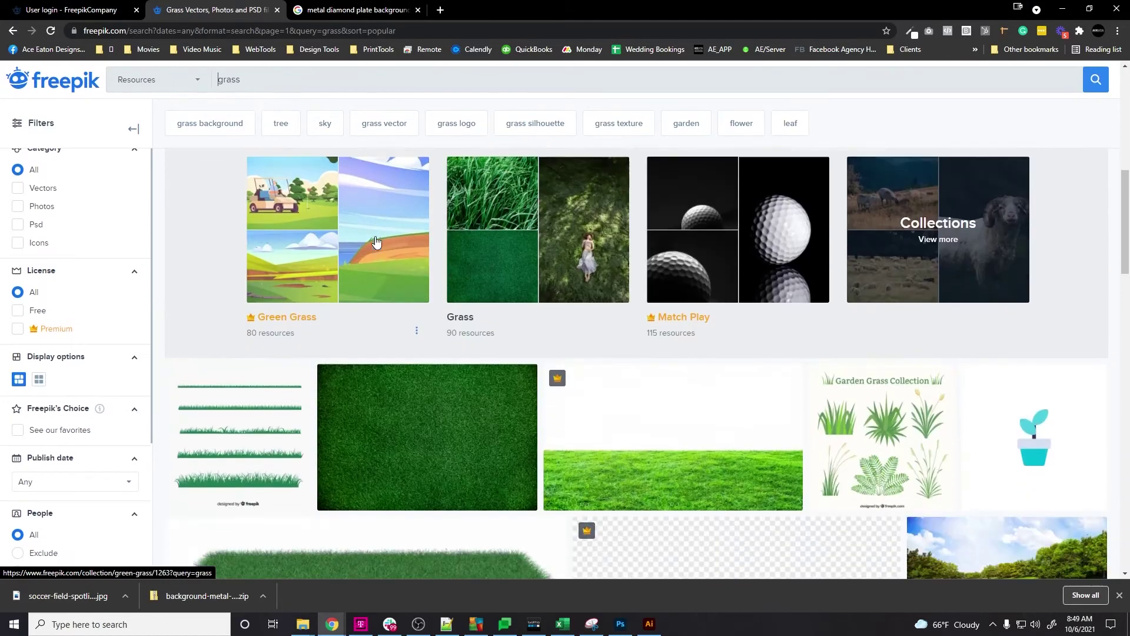
scroll(376, 240, "down", 3)
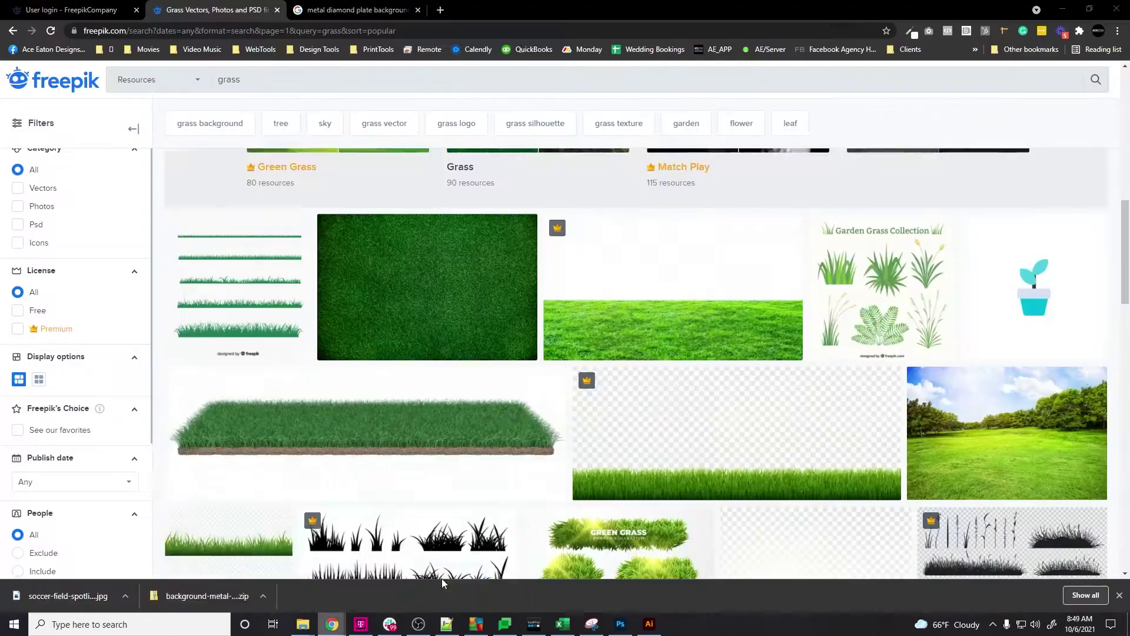
scroll(561, 390, "down", 5)
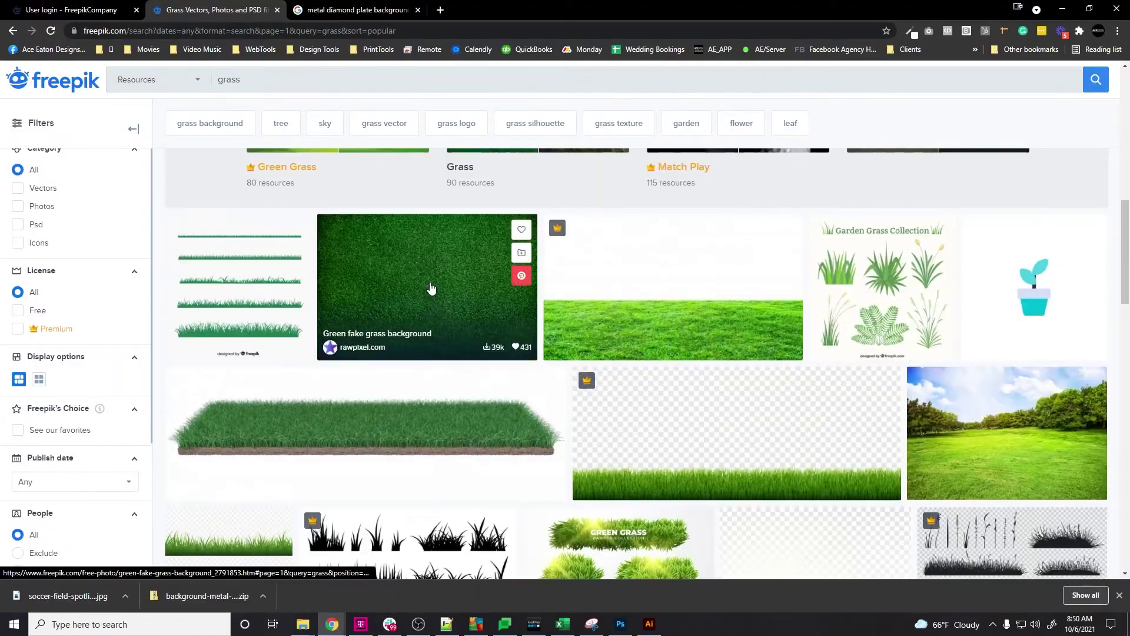
left_click(432, 297)
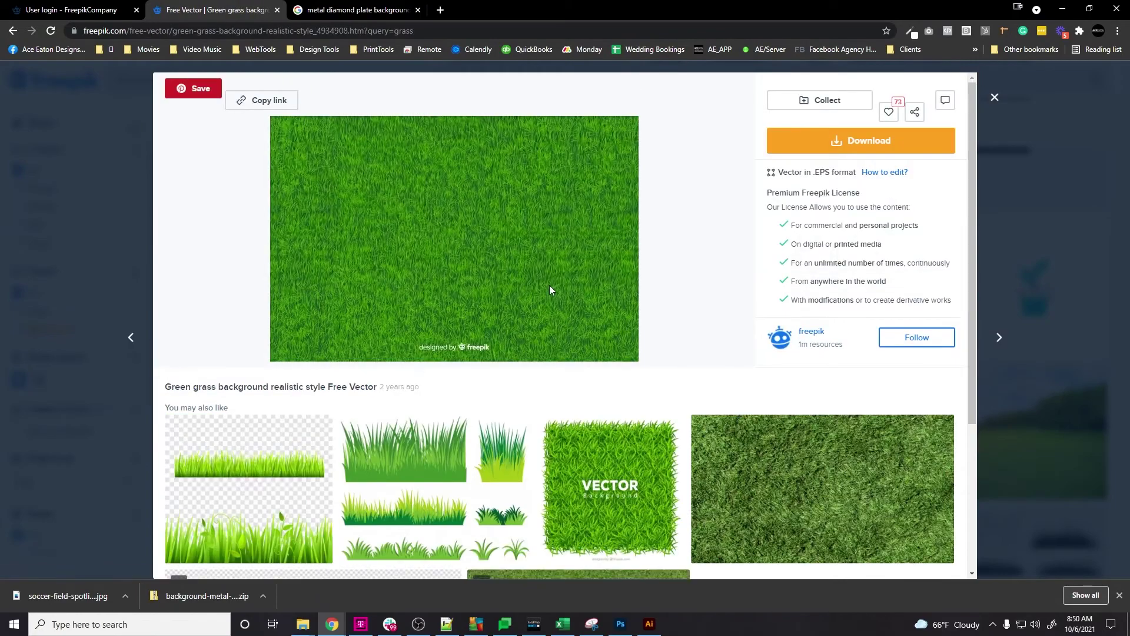
scroll(982, 110, "down", 5)
left_click(993, 99)
left_click(482, 297)
left_click(833, 140)
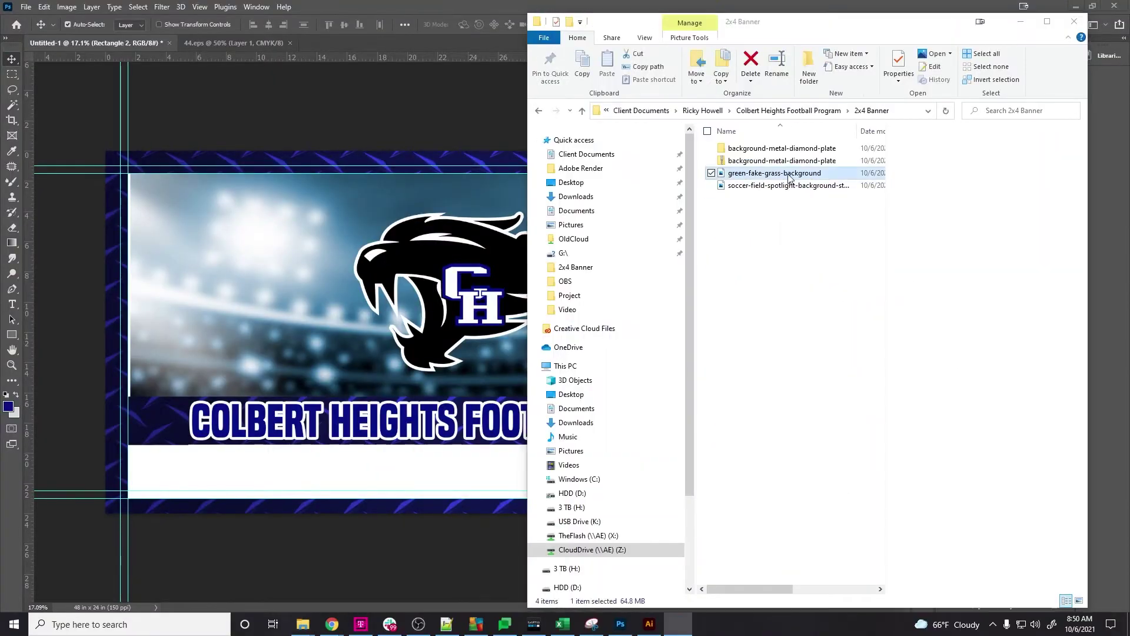
Place the downloaded green fake grass JPG into the banner and convert it to a smart object
double_click(774, 172)
left_click(690, 39)
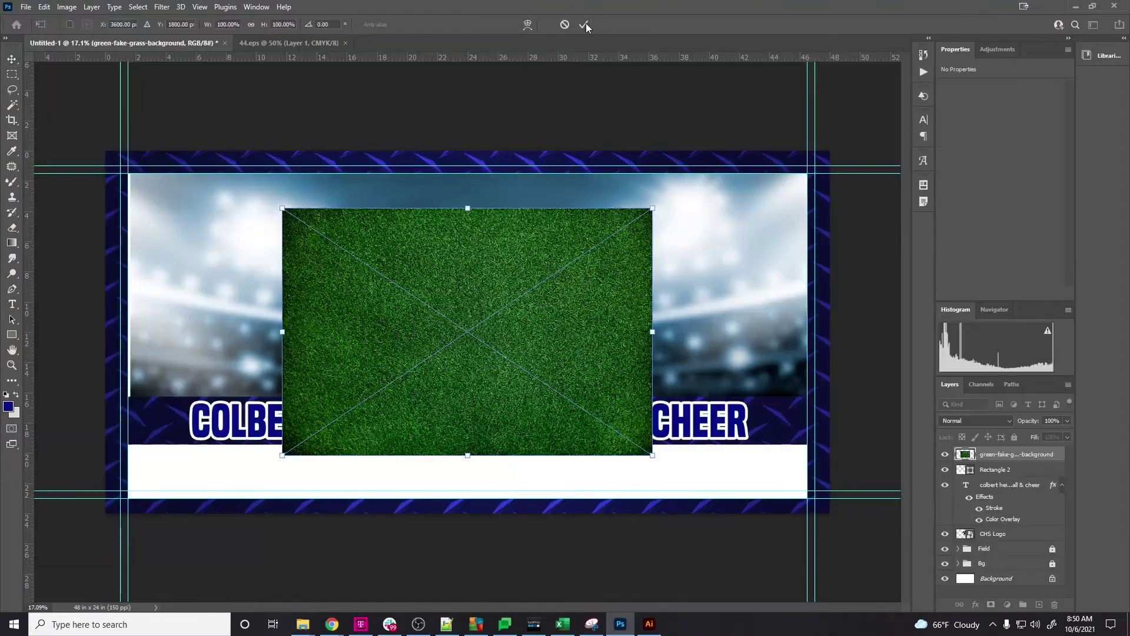
left_click(585, 24)
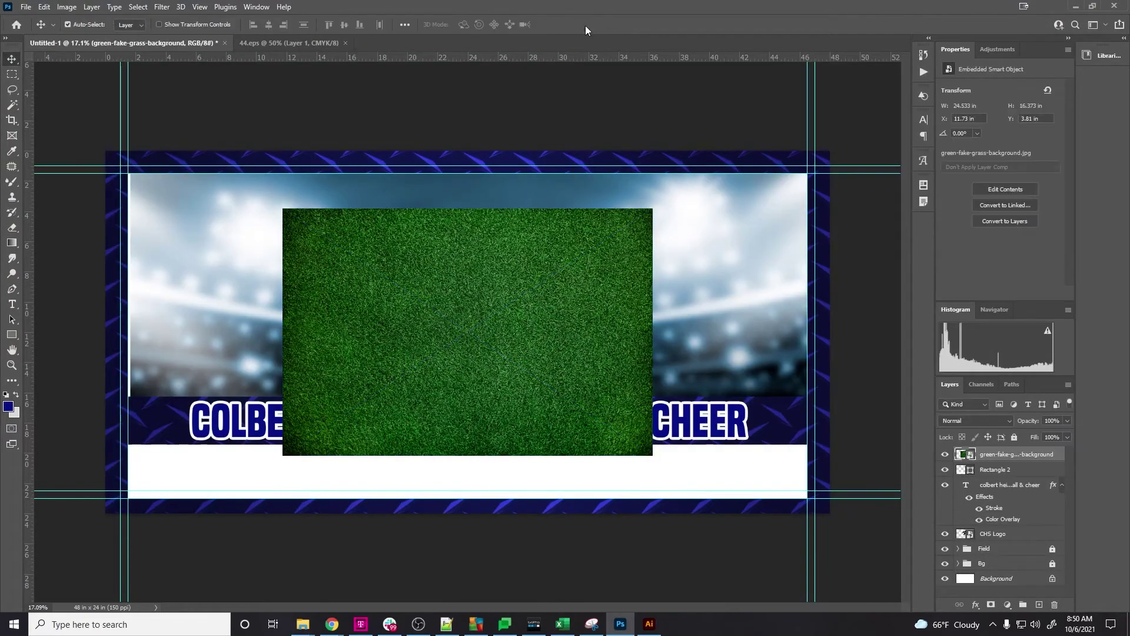
right_click(1057, 454)
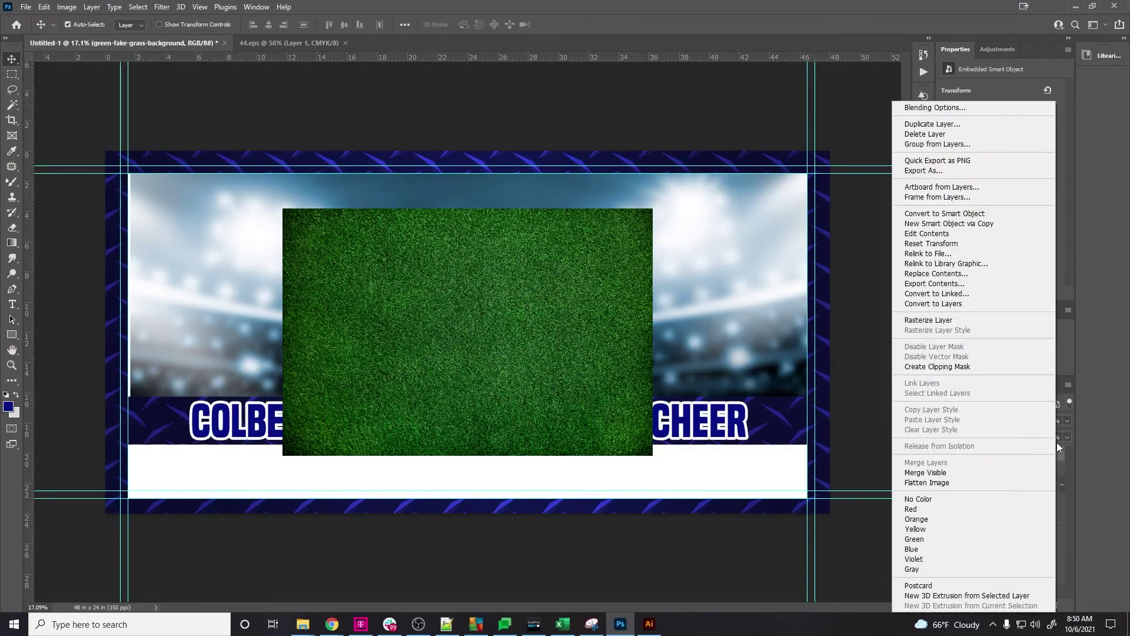
left_click(1025, 209)
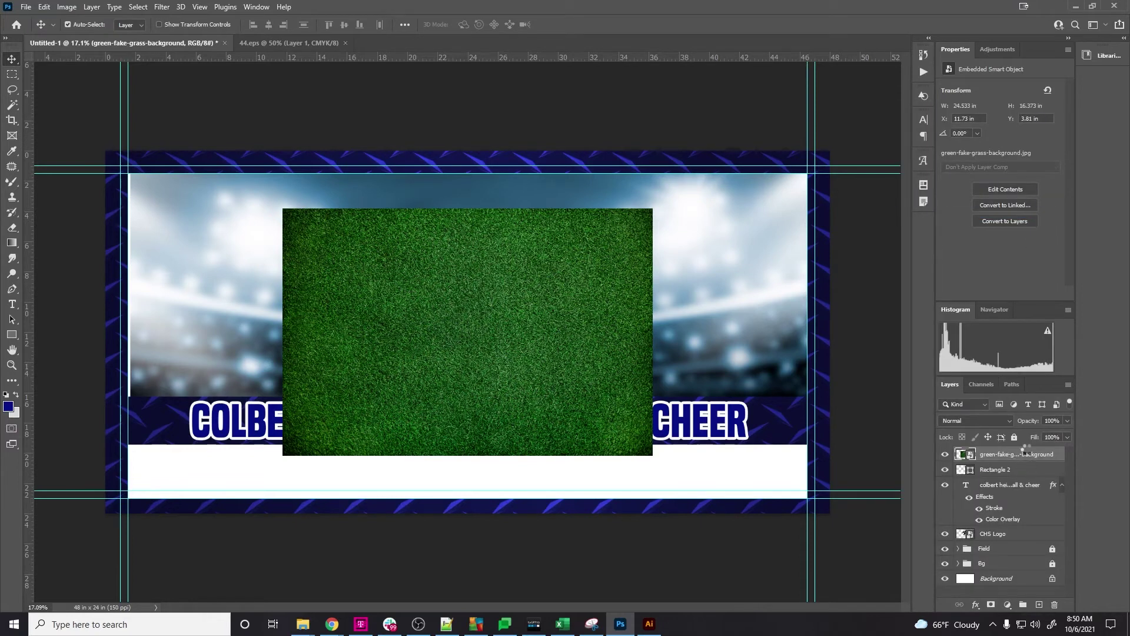
Inside the grass smart object, add Brightness/Contrast (brightness 87, contrast 37), save, and close the .psb
double_click(971, 456)
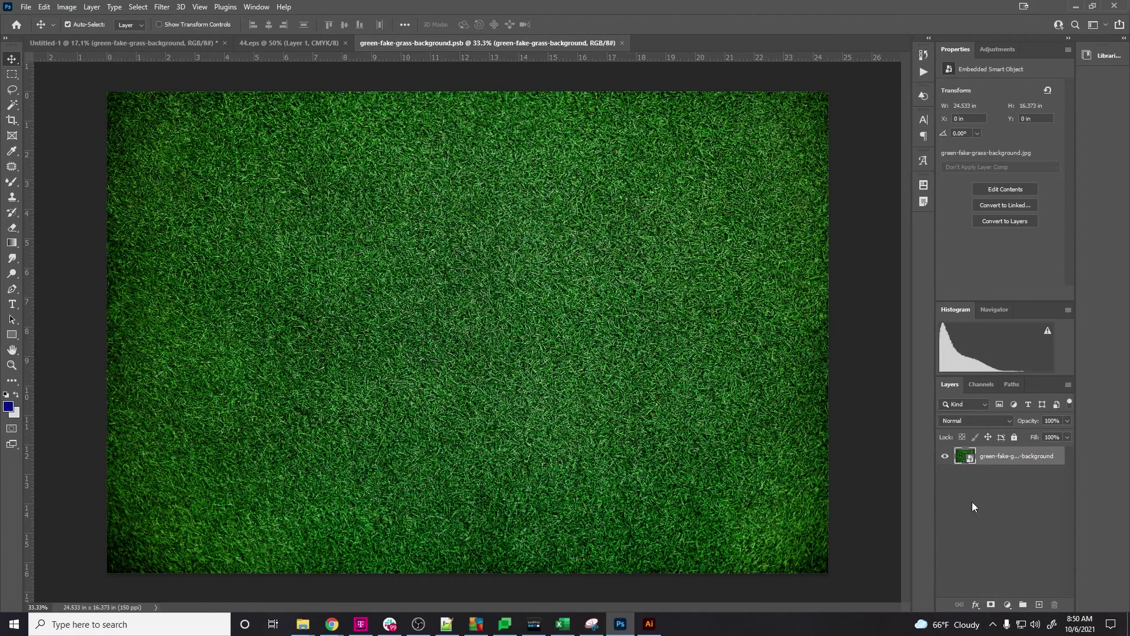
left_click(1008, 605)
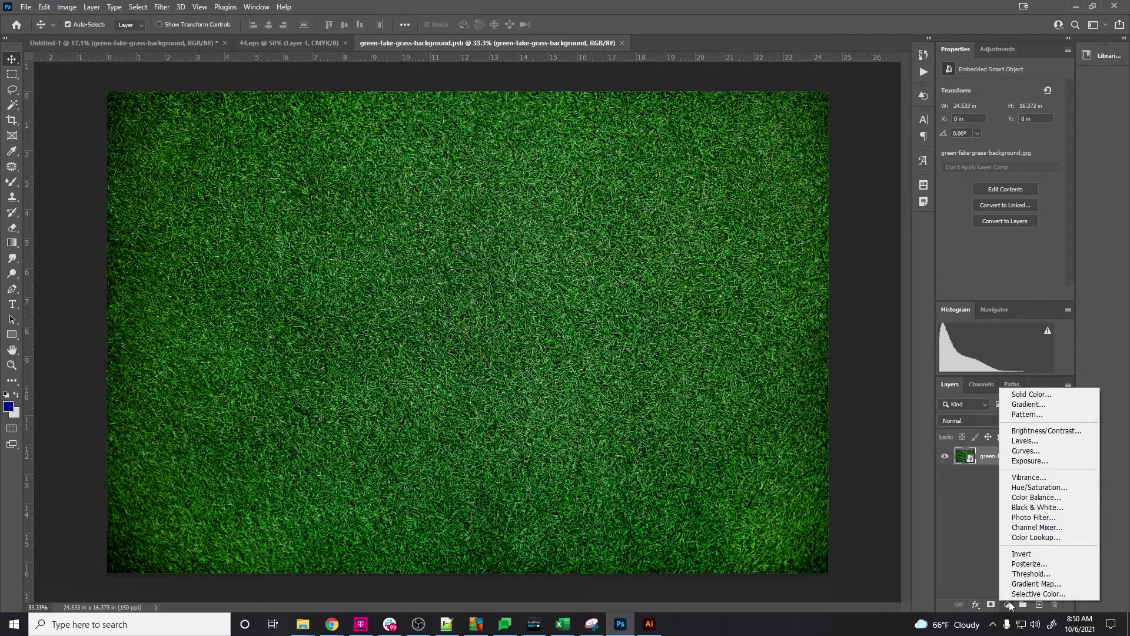
left_click(984, 527)
left_click(91, 7)
mouse_move(115, 162)
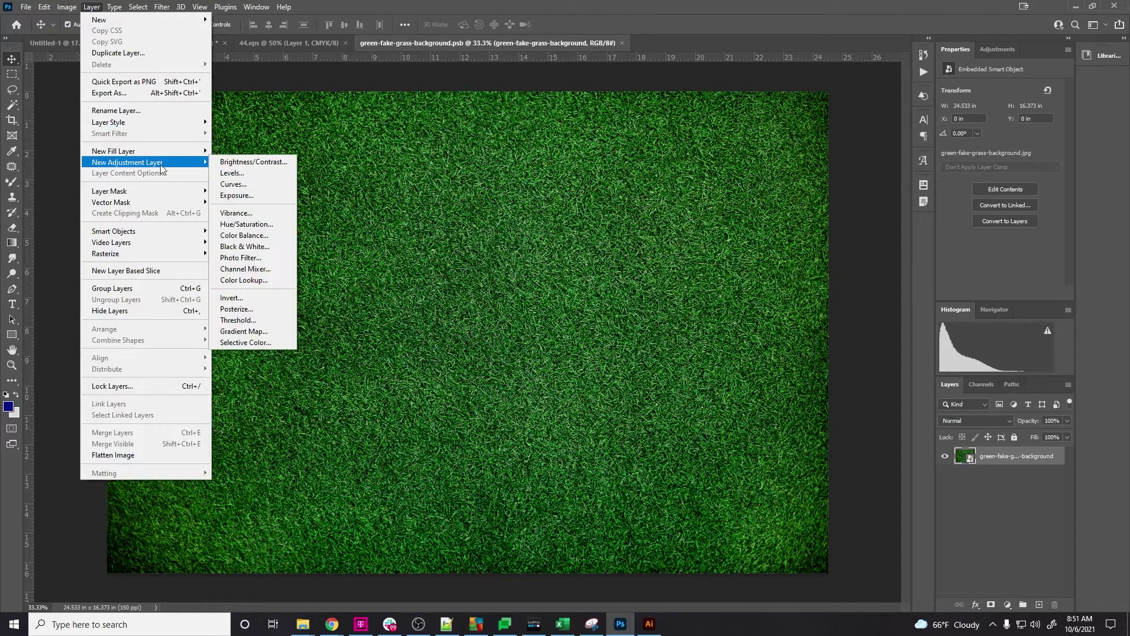
left_click(241, 164)
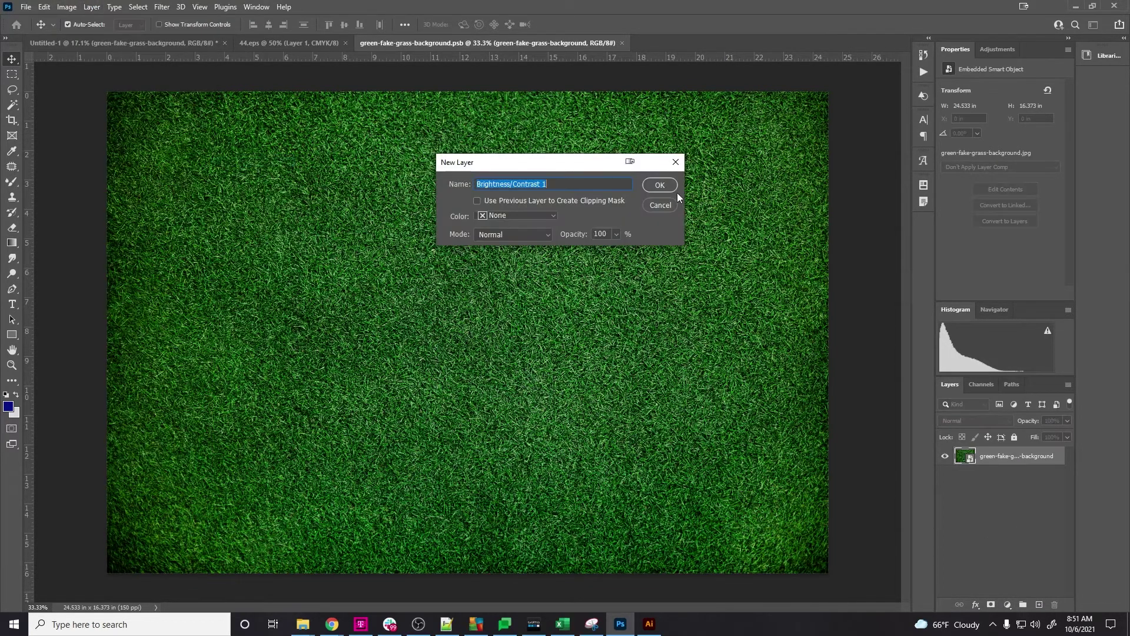
left_click(660, 185)
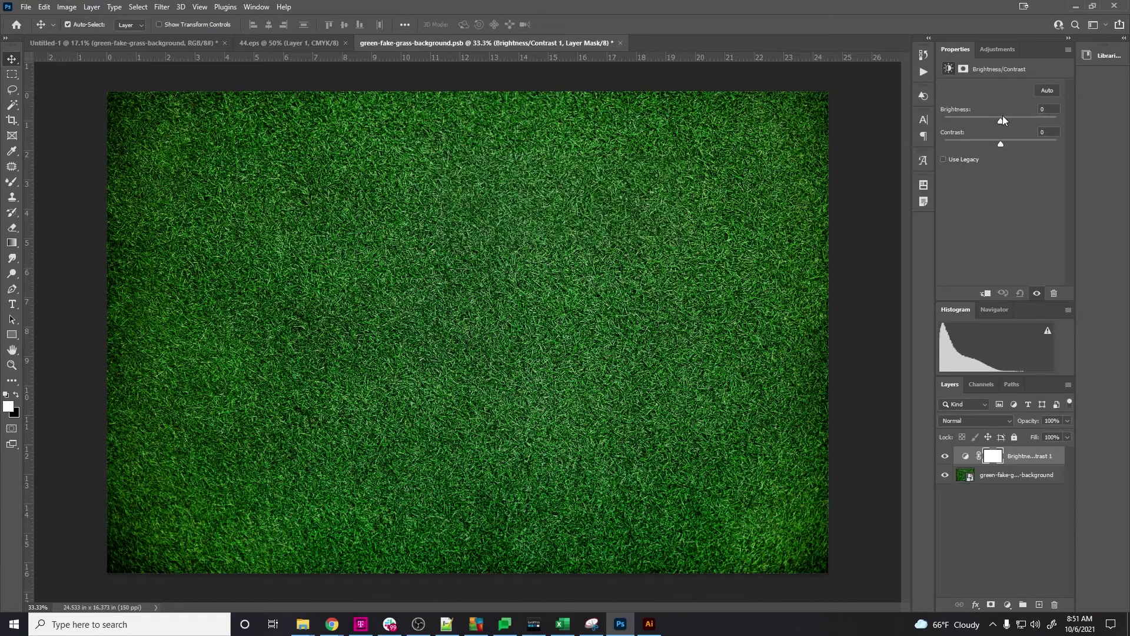
left_click_drag(1002, 121, 1033, 122)
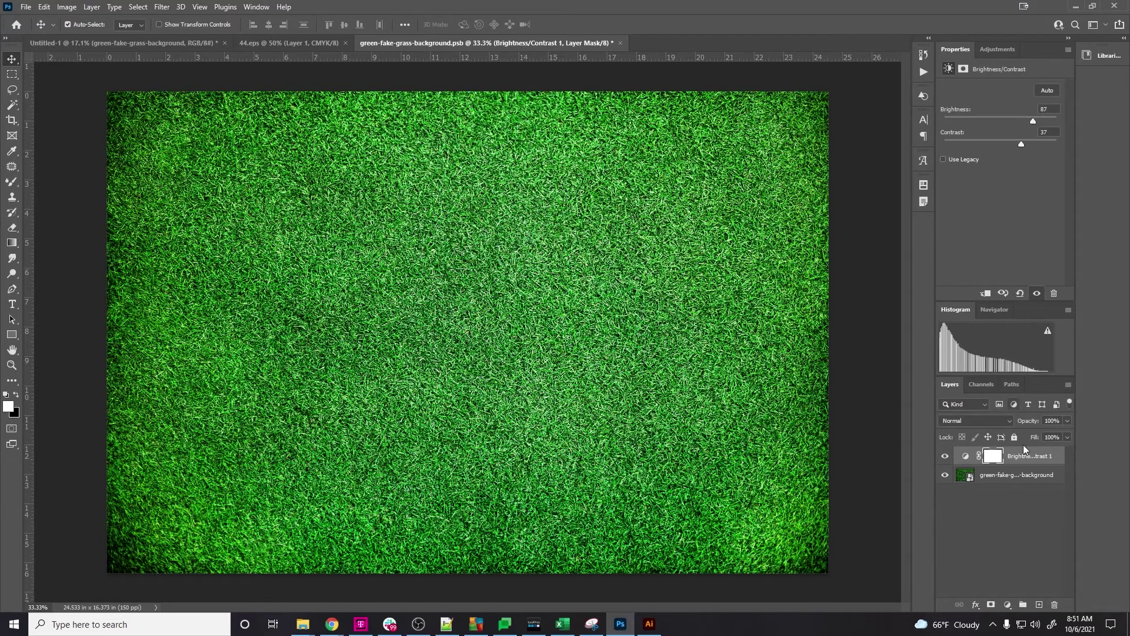
left_click(848, 237)
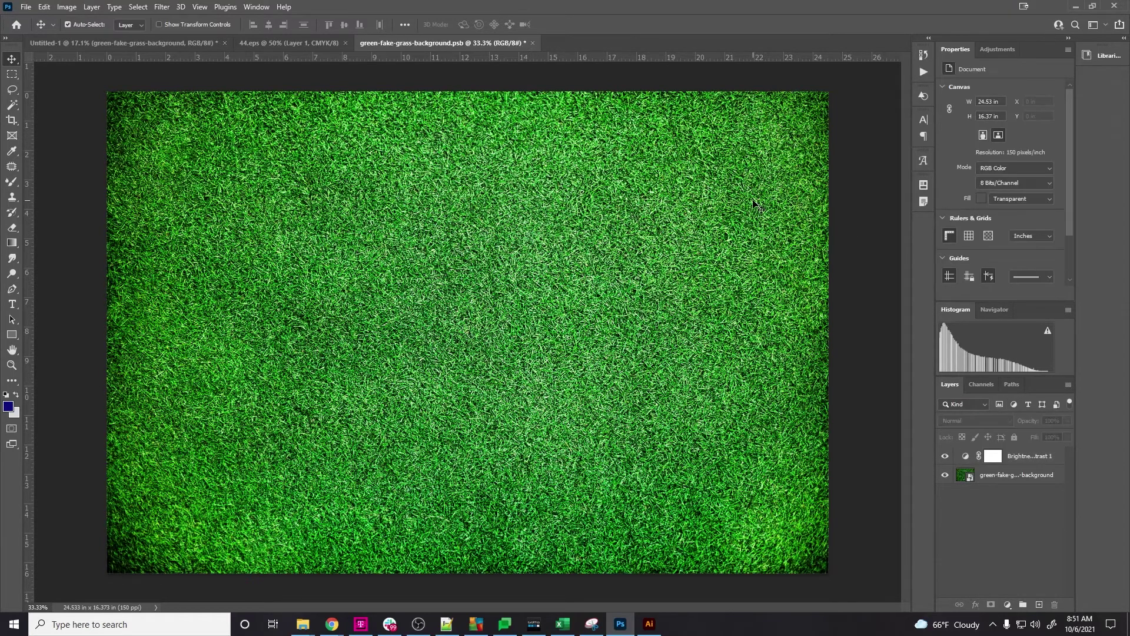
key("ctrl+s")
left_click(528, 43)
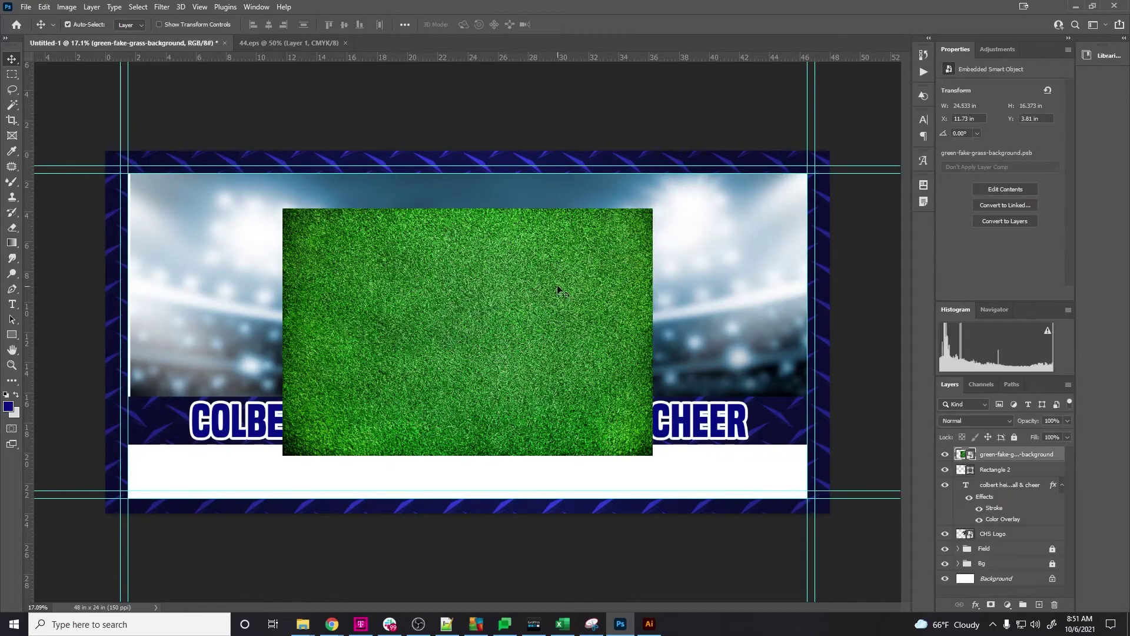
Clip the grass layer to Rectangle 2 and stretch it to 45.5 in wide, reaching the right guide
left_click_drag(563, 285, 408, 414)
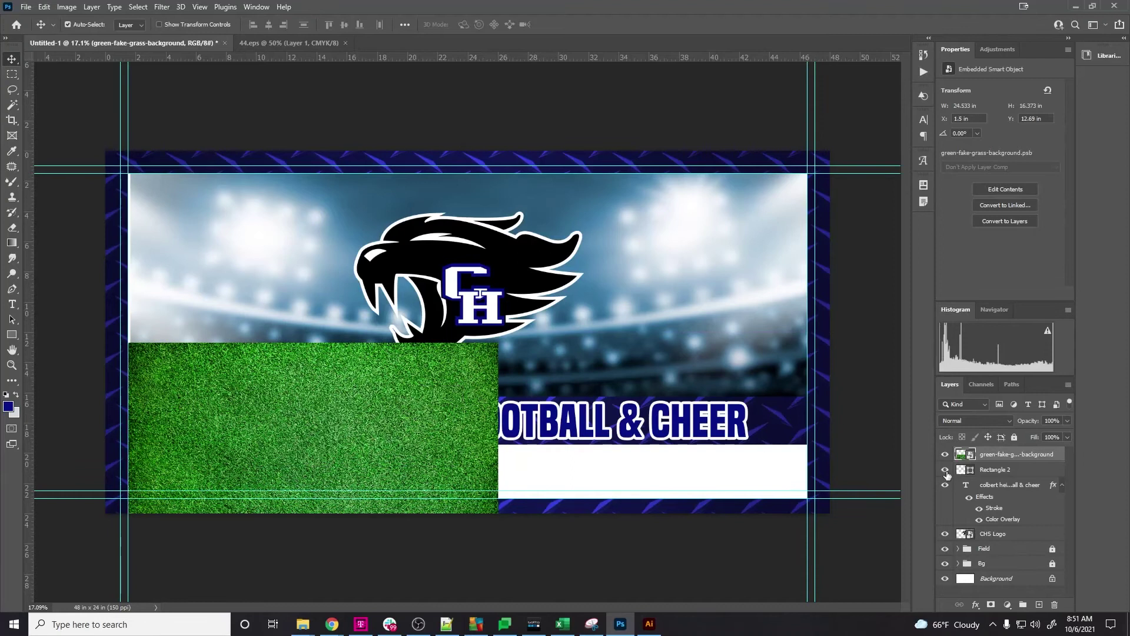
left_click_drag(1049, 463, 1045, 458)
left_click(1045, 457, "alt")
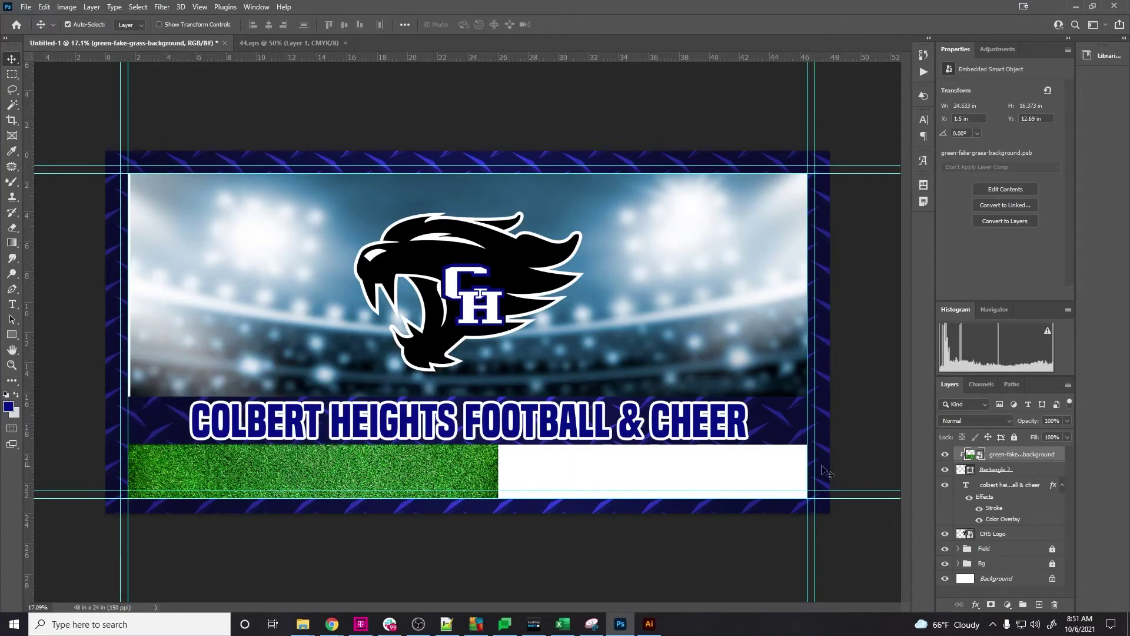
key("ctrl+t")
left_click_drag(499, 467, 811, 482)
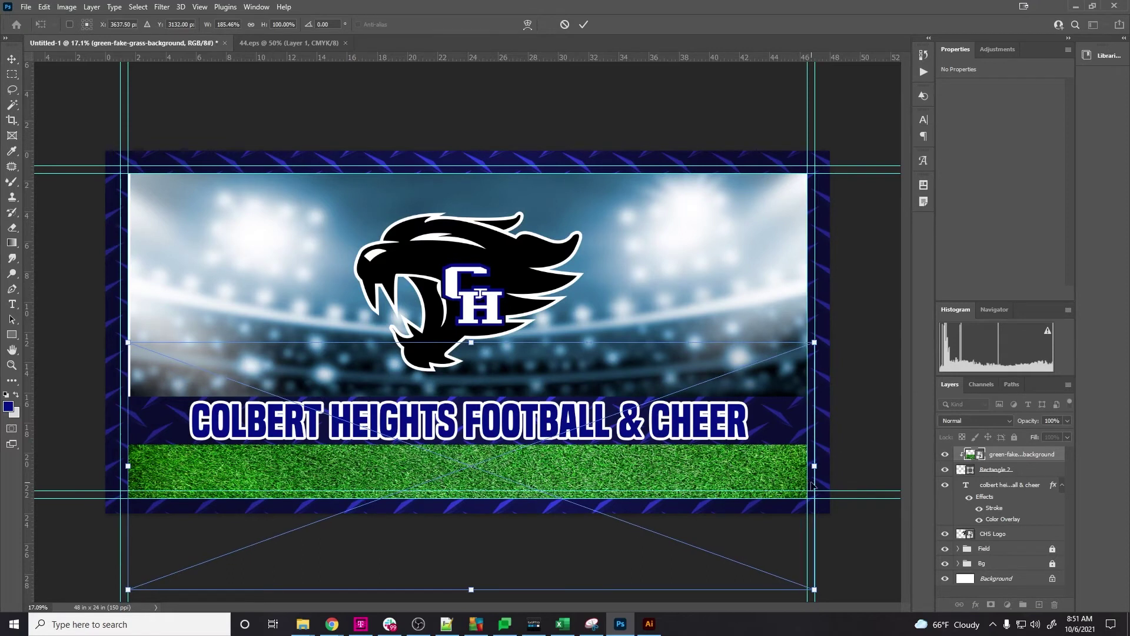
left_click(584, 24)
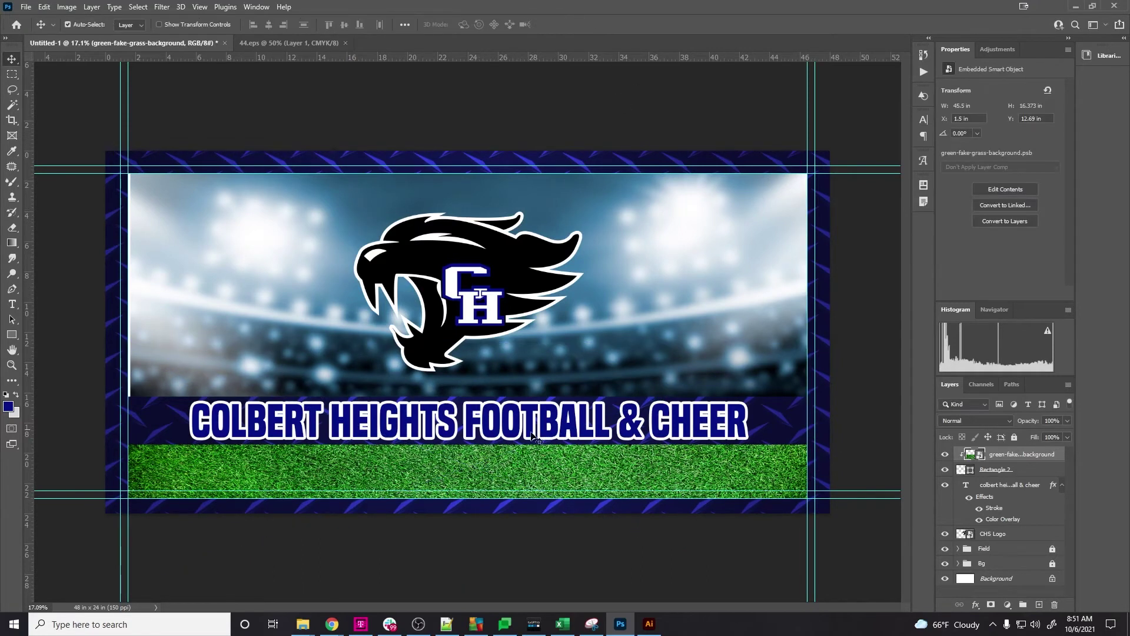
scroll(443, 471, "up", 5)
scroll(468, 412, "down", 2)
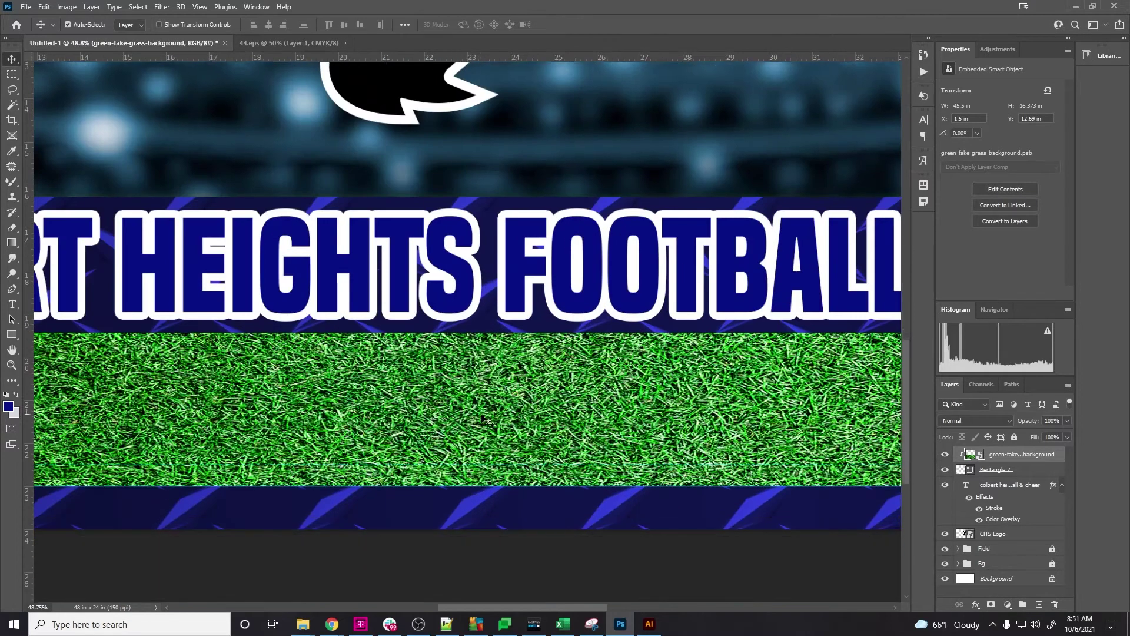
scroll(471, 421, "up", 1)
View the Colbert Heights sponsor banner in Slack at 100% for comparison
left_click(391, 624)
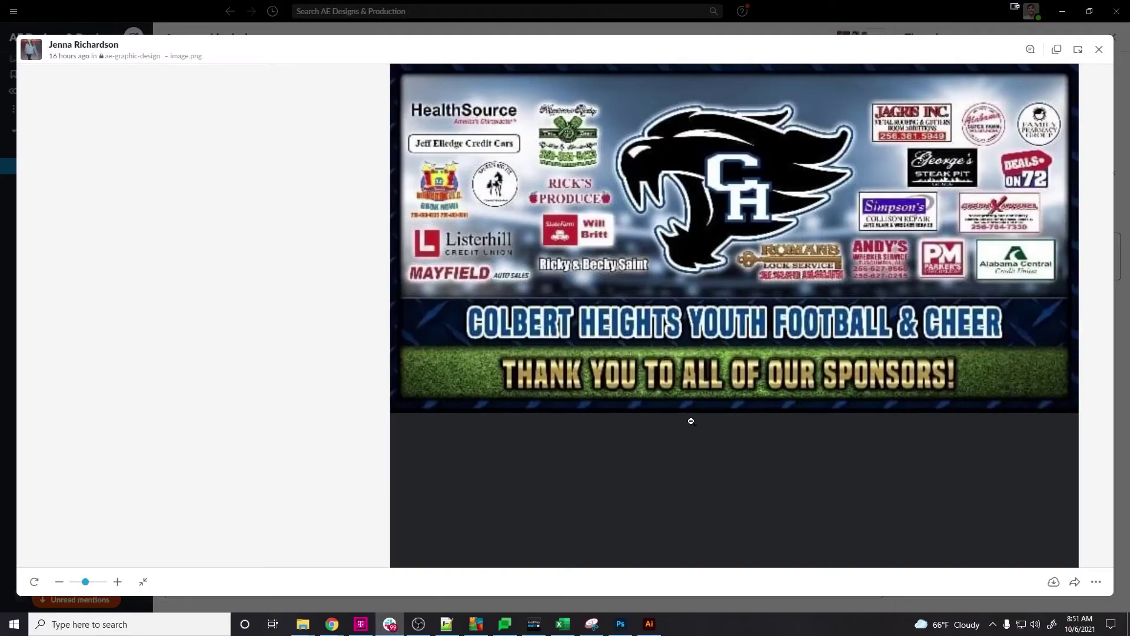
scroll(942, 379, "down", 2)
scroll(641, 368, "up", 2)
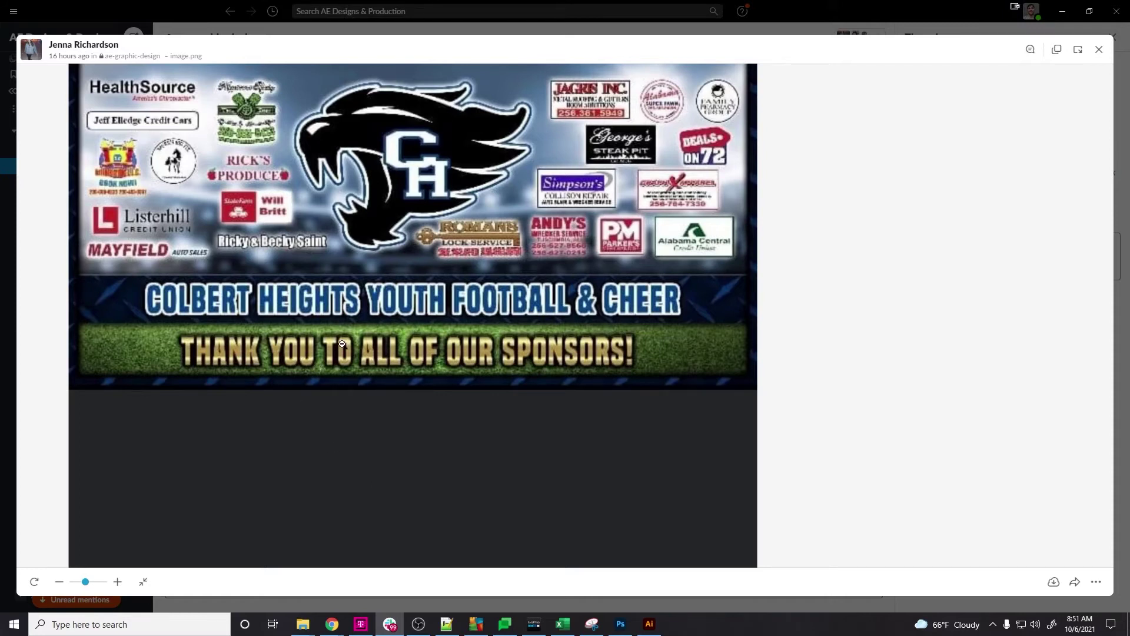
left_click(620, 624)
Give Rectangle 2 an Inner Shadow with opacity 83 and size 57
scroll(706, 394, "down", 3)
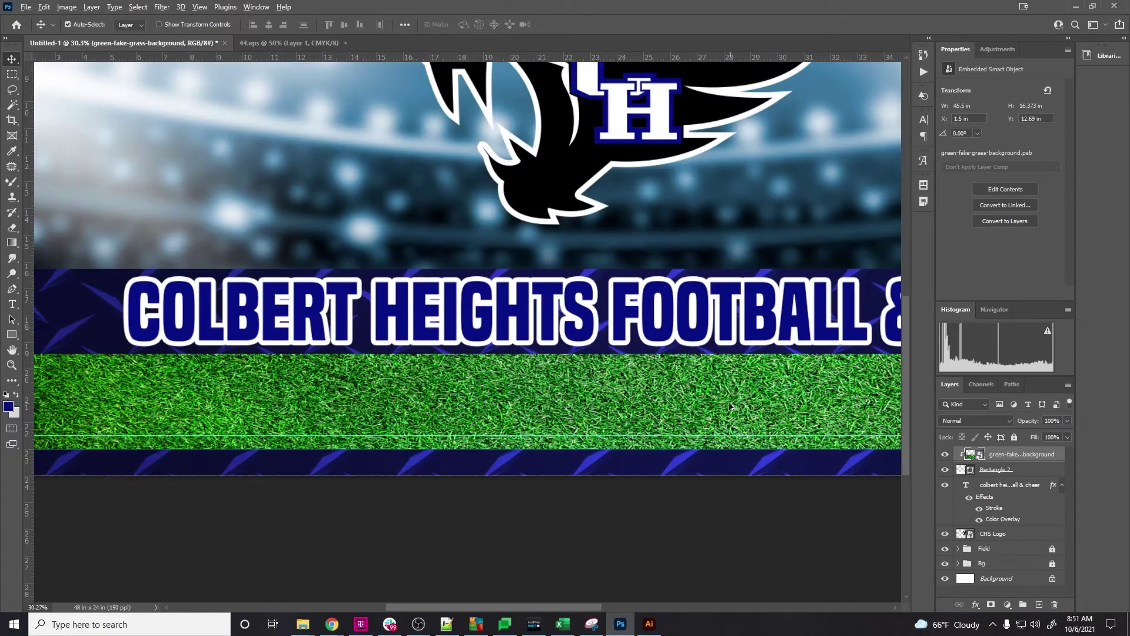
scroll(745, 409, "up", 1)
left_click(1031, 471)
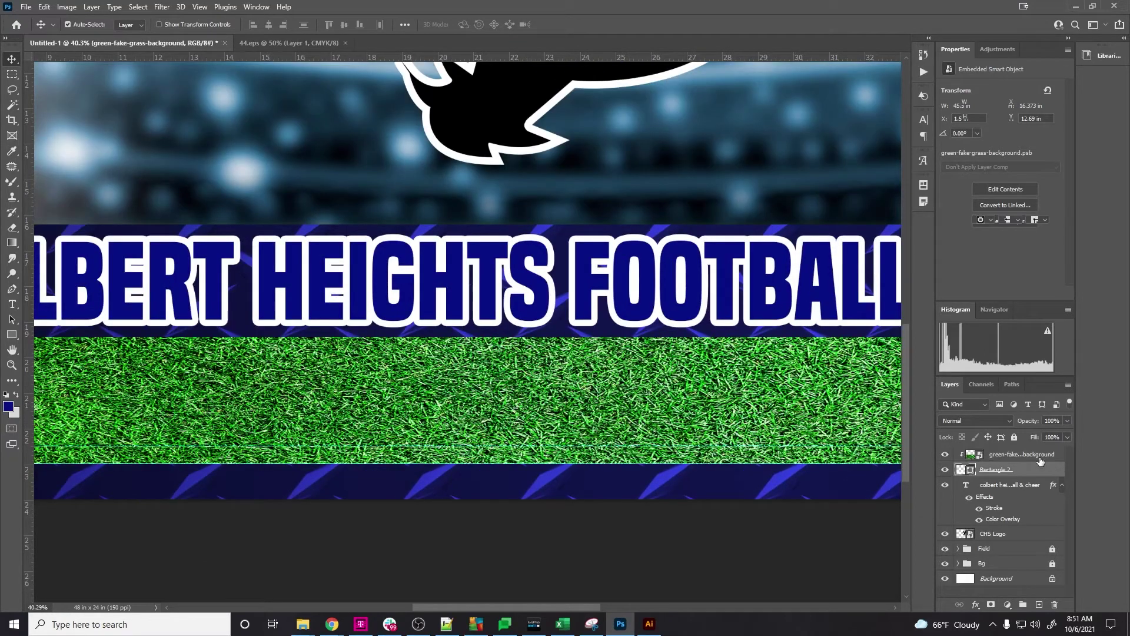
double_click(1051, 470)
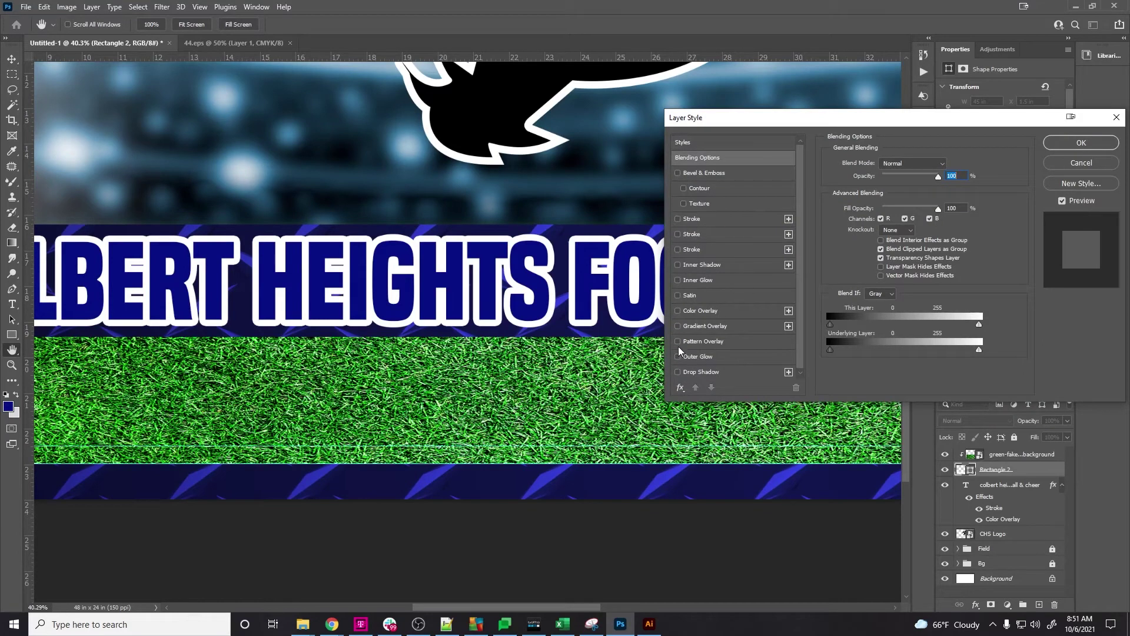
scroll(700, 345, "down", 1)
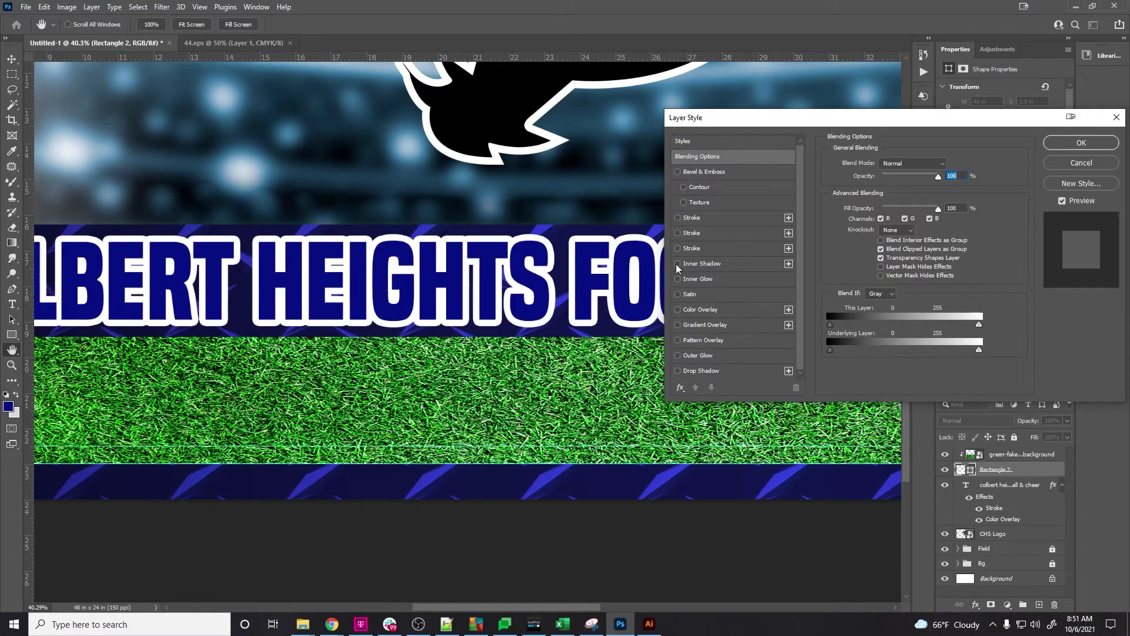
left_click(745, 264)
left_click_drag(915, 184, 921, 182)
left_click_drag(883, 243, 884, 232)
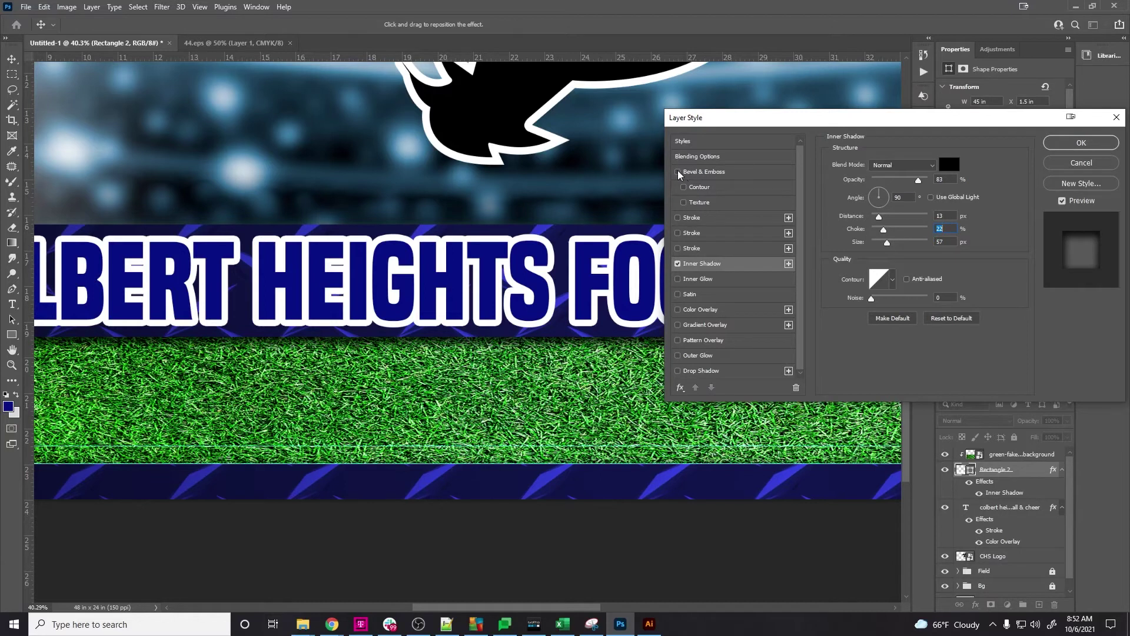
Add an Inner Bevel with Chisel Hard technique and size 38 px
left_click(724, 172)
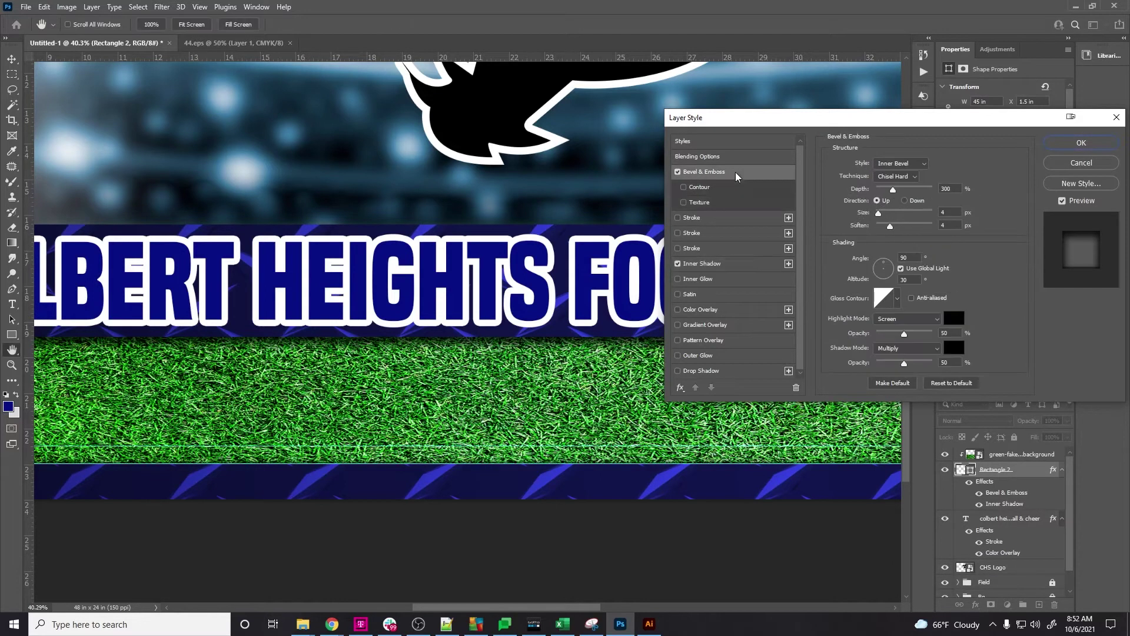
left_click(895, 166)
left_click(900, 184)
left_click_drag(885, 214, 890, 217)
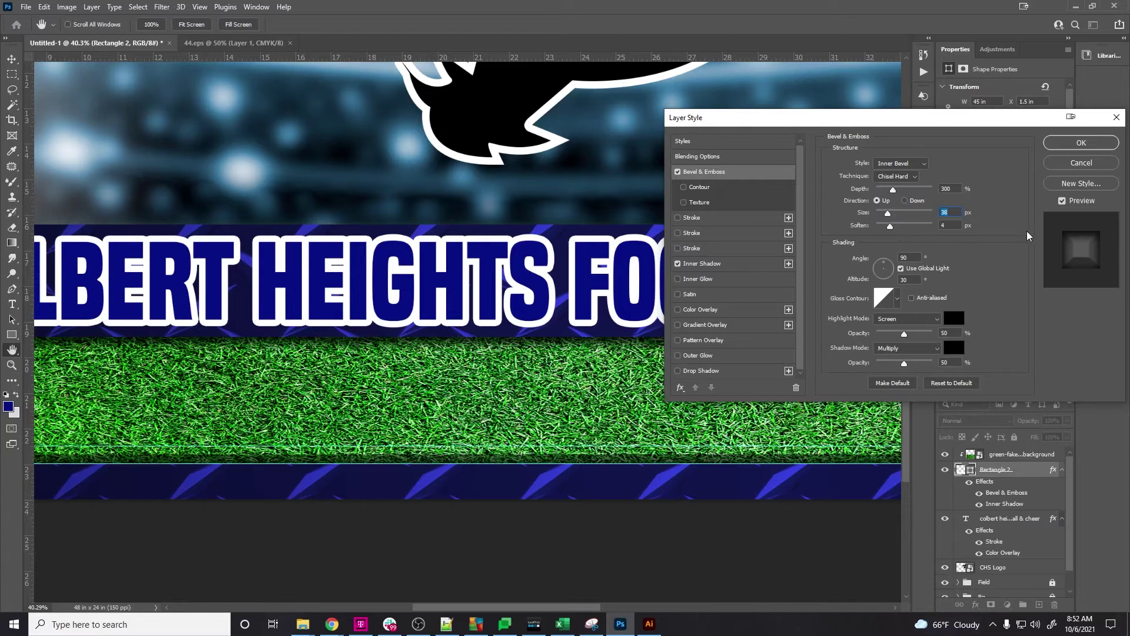
left_click(1081, 142)
scroll(524, 435, "down", 5)
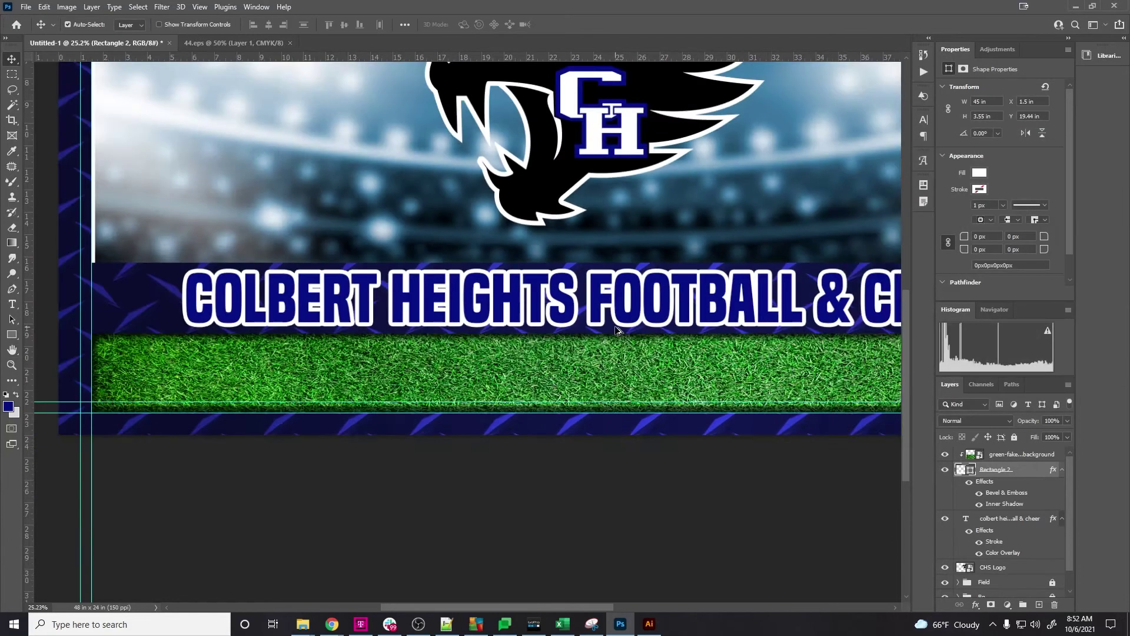
Type 'THANK YOU TO ALL OUR SPONSORS' as a text layer on the grass band
key("ctrl+plus")
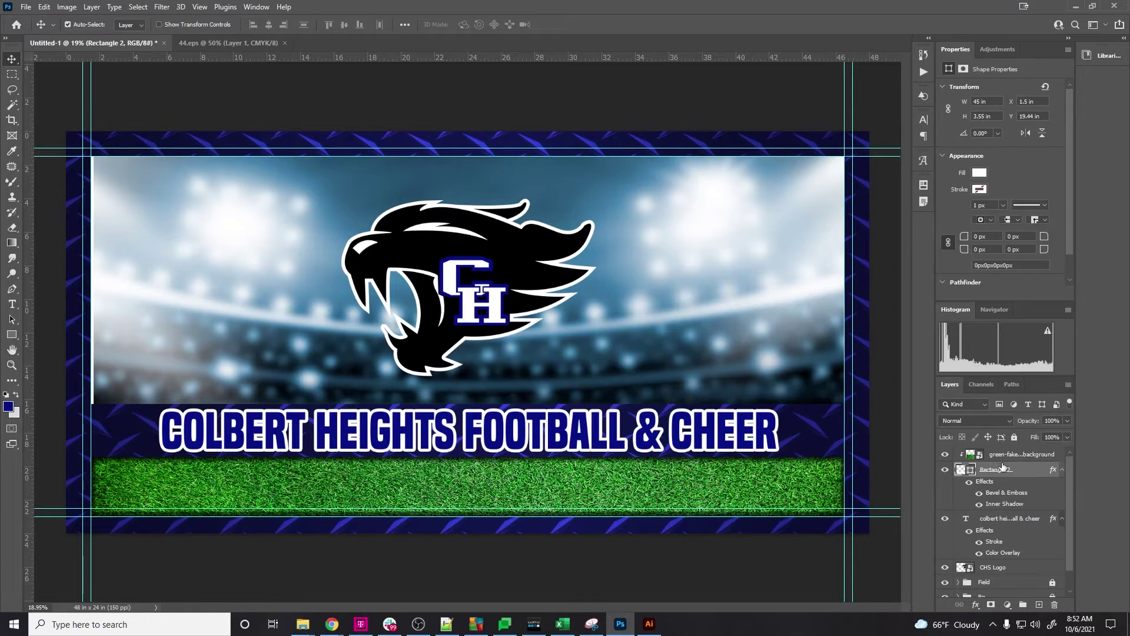
left_click(1022, 456)
key("t")
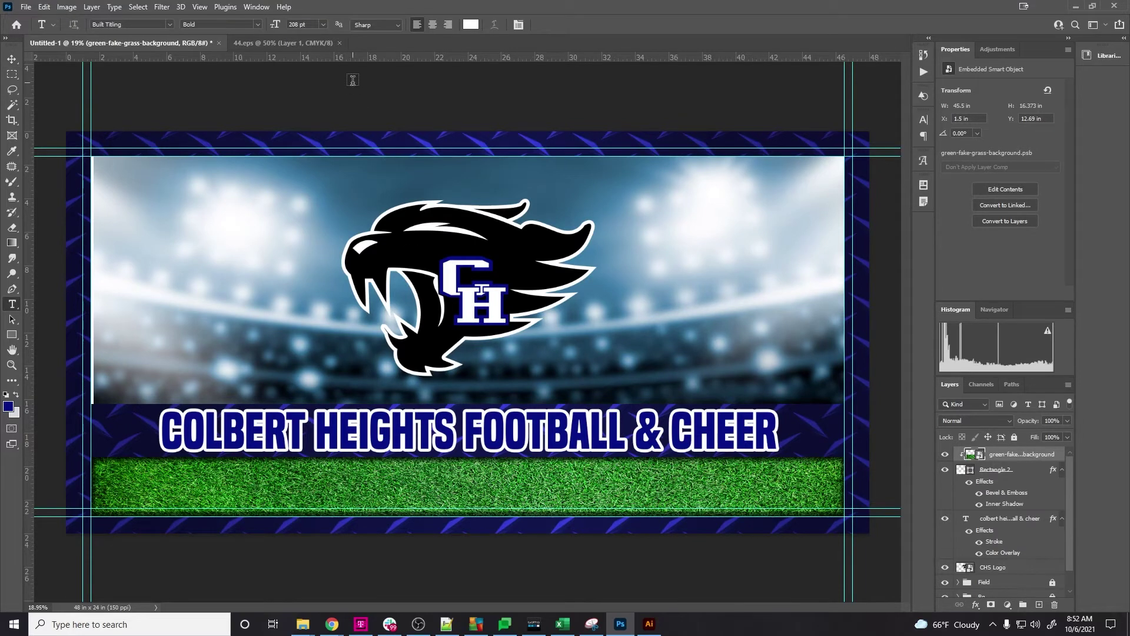
left_click(306, 490)
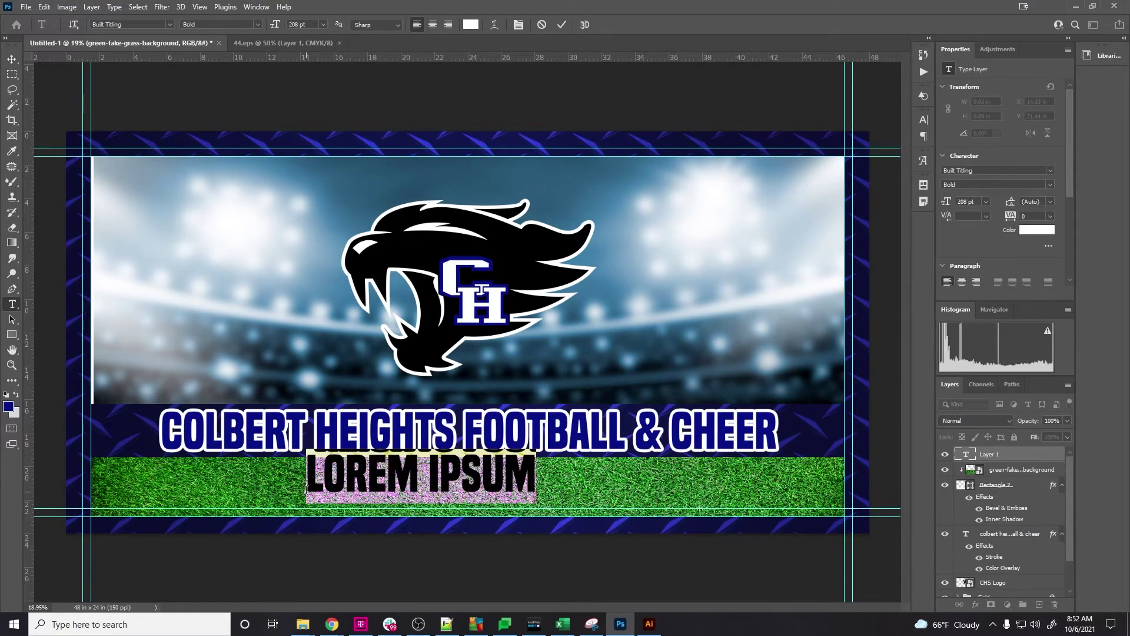
type("THANK")
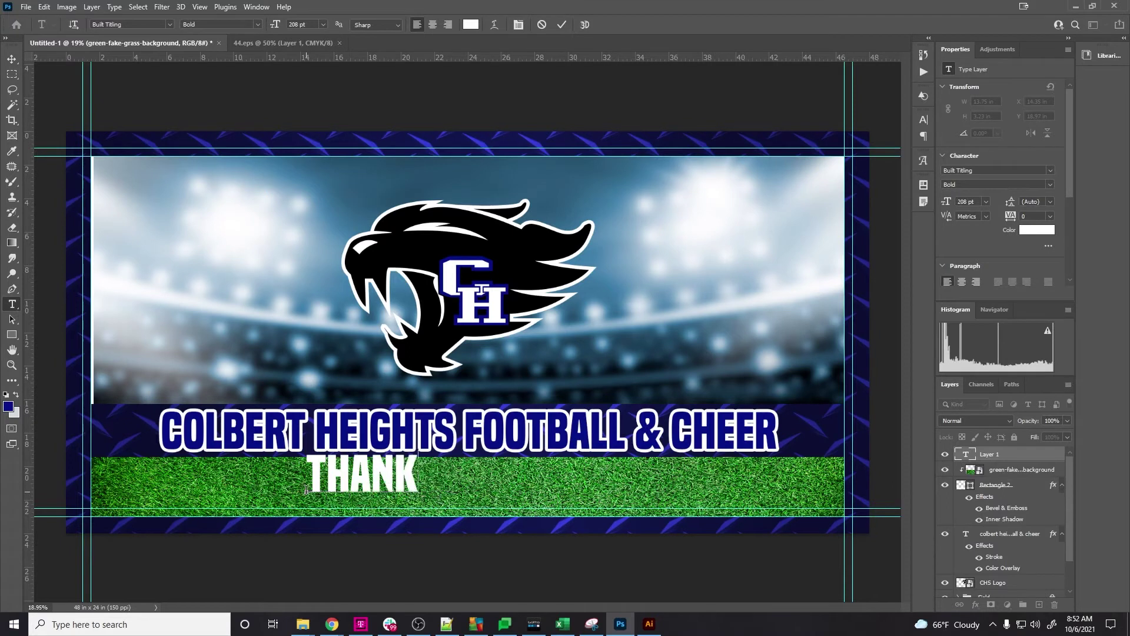
type(" YOU TO AL")
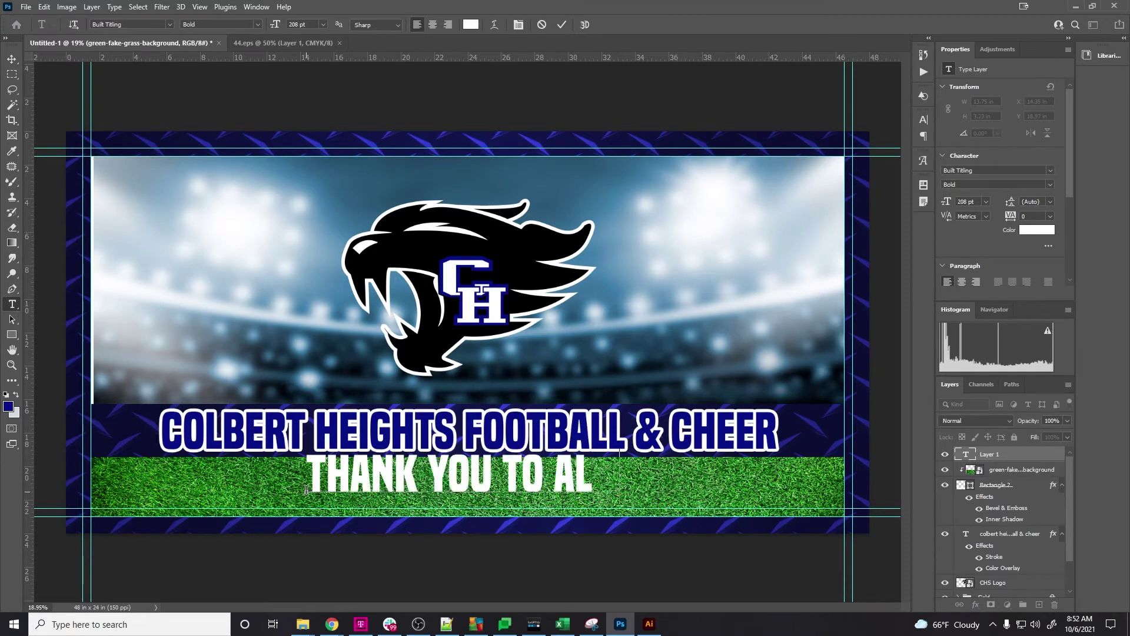
type("L OUR SPONSORS")
key("ctrl+Return")
key("v")
Centre the sponsors text horizontally on the grass rectangle and clip the grass image to it
left_click_drag(709, 492, 589, 492)
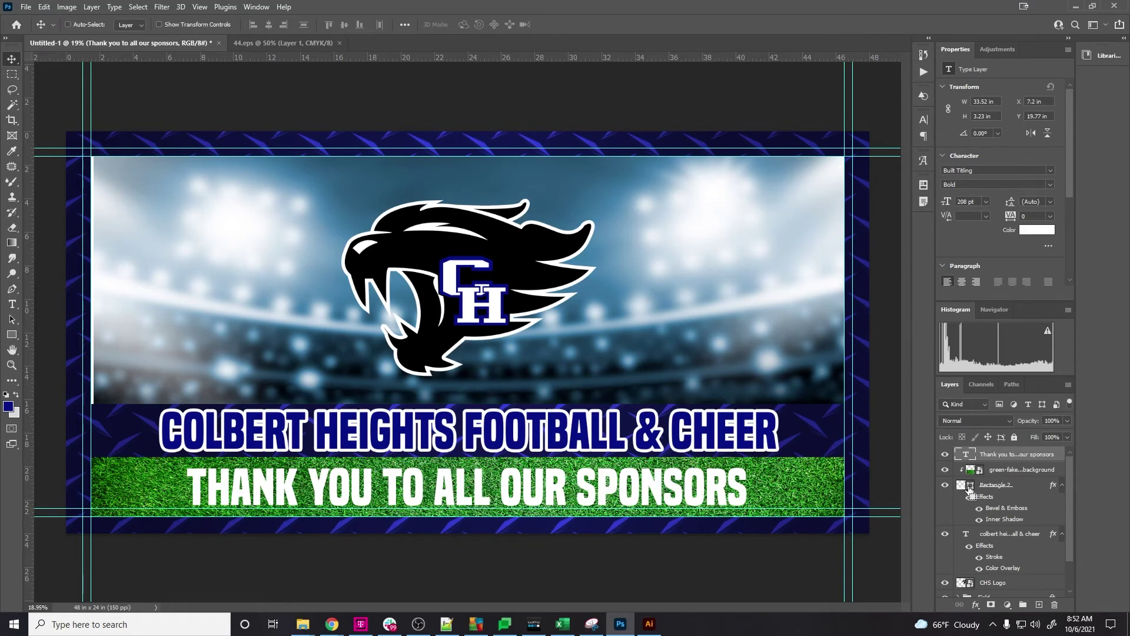
left_click(970, 490, "ctrl")
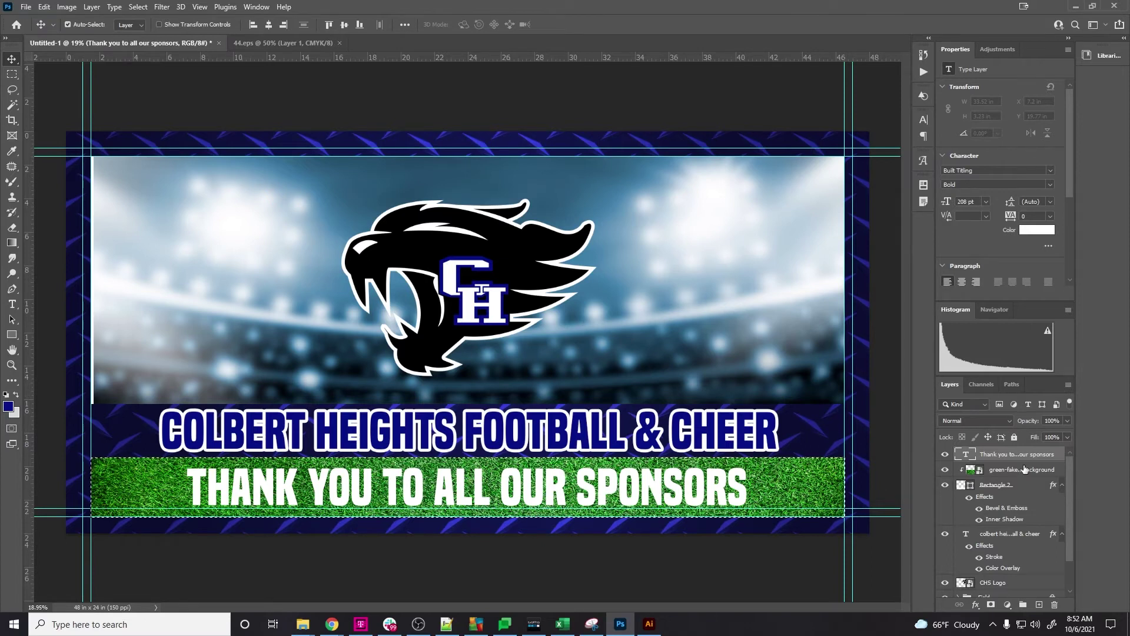
left_click(269, 25)
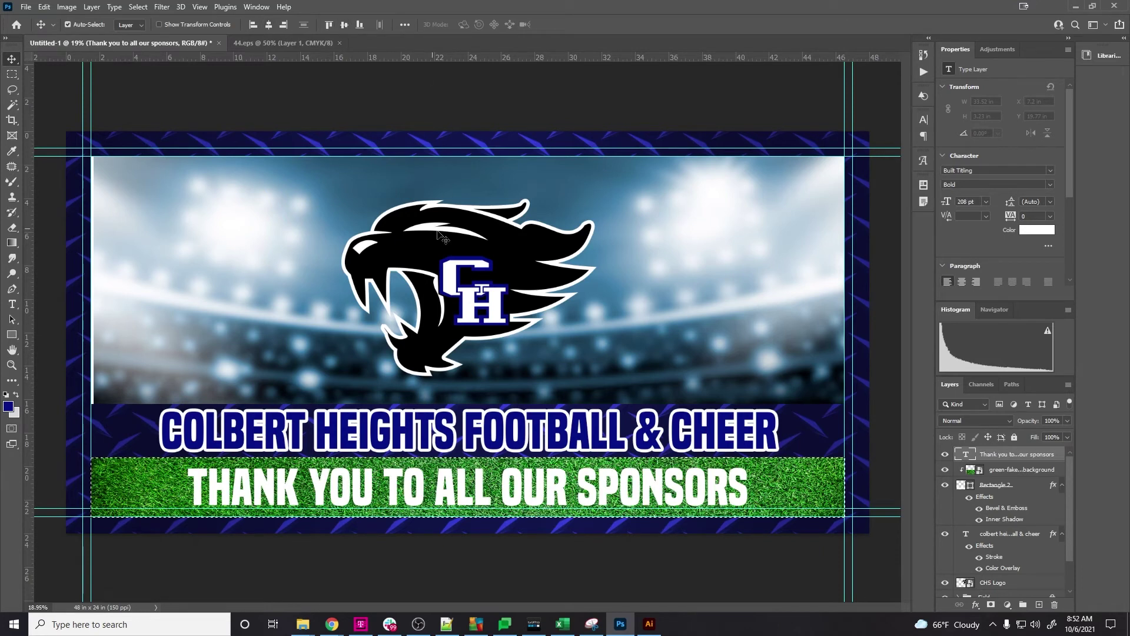
key("ctrl+d")
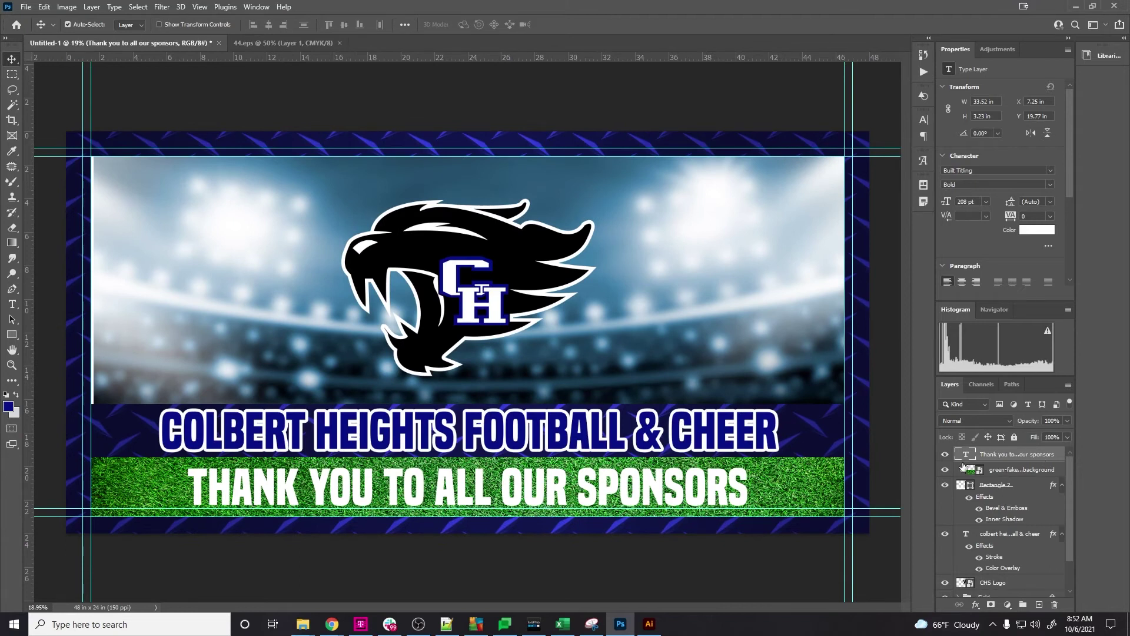
left_click(964, 466, "alt")
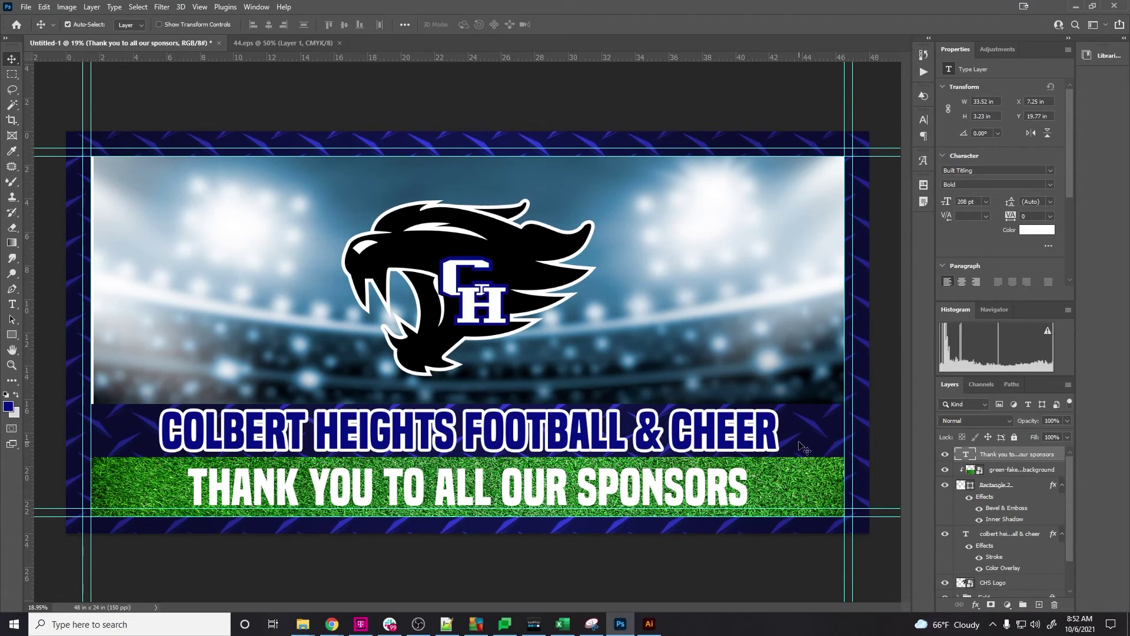
Enable a Gradient Overlay on the sponsors text and open the Gradient Editor
right_click(1060, 458)
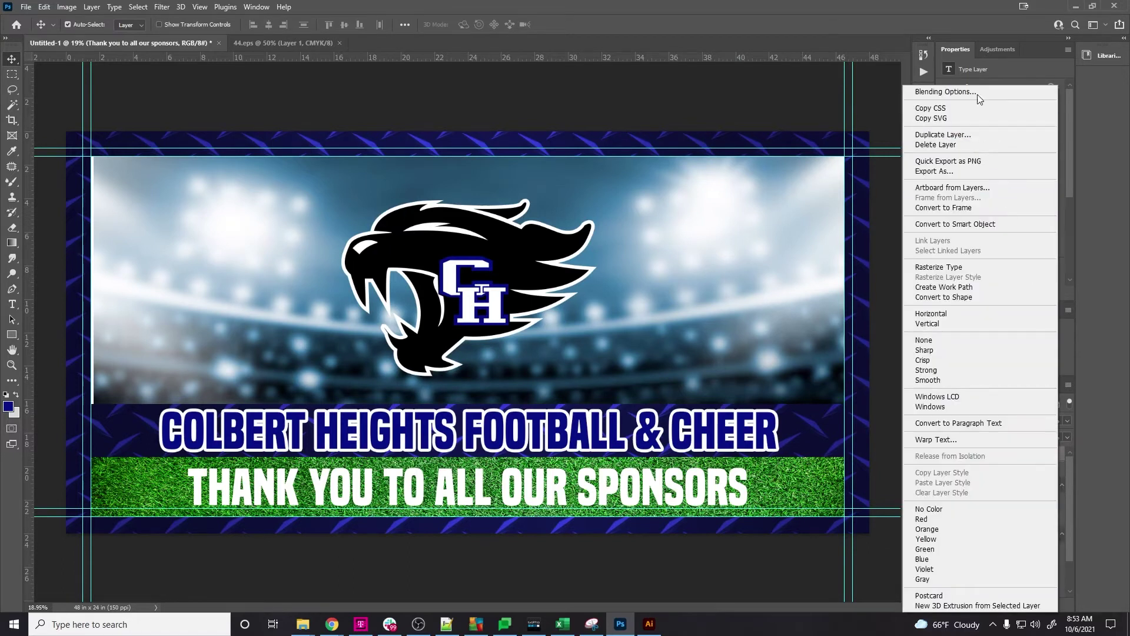
key("Escape")
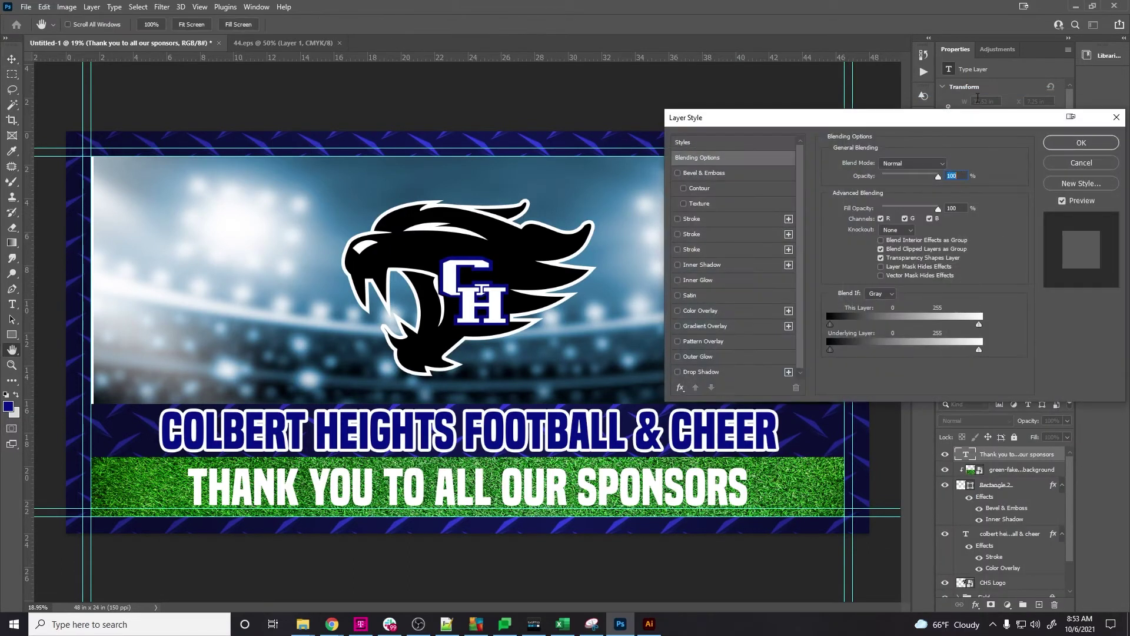
left_click(678, 326)
left_click(742, 328)
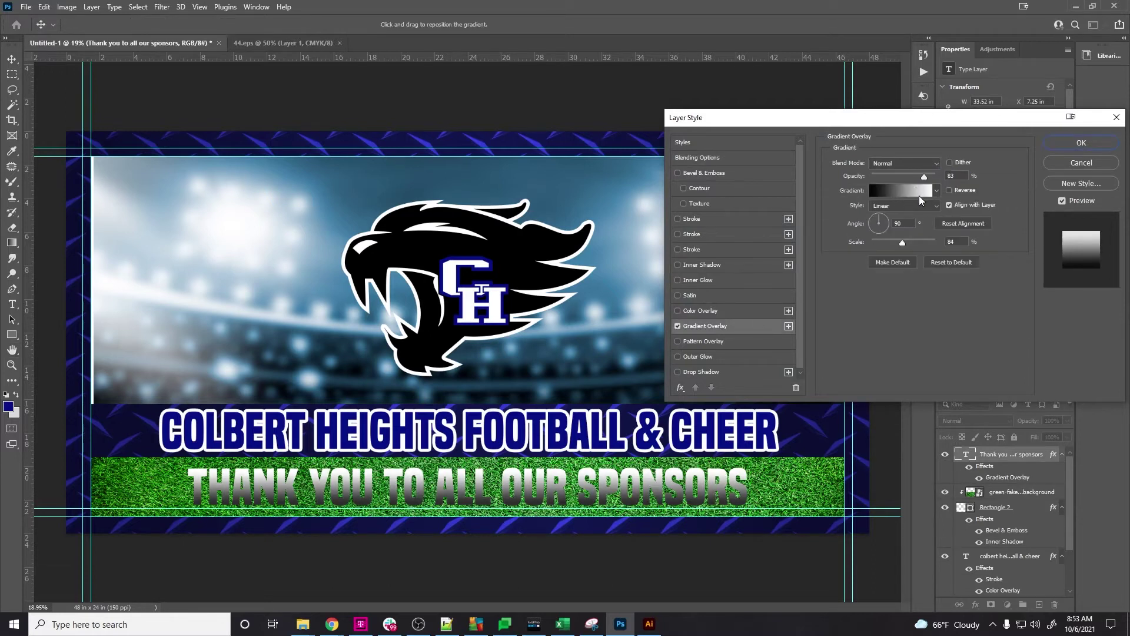
left_click(918, 195)
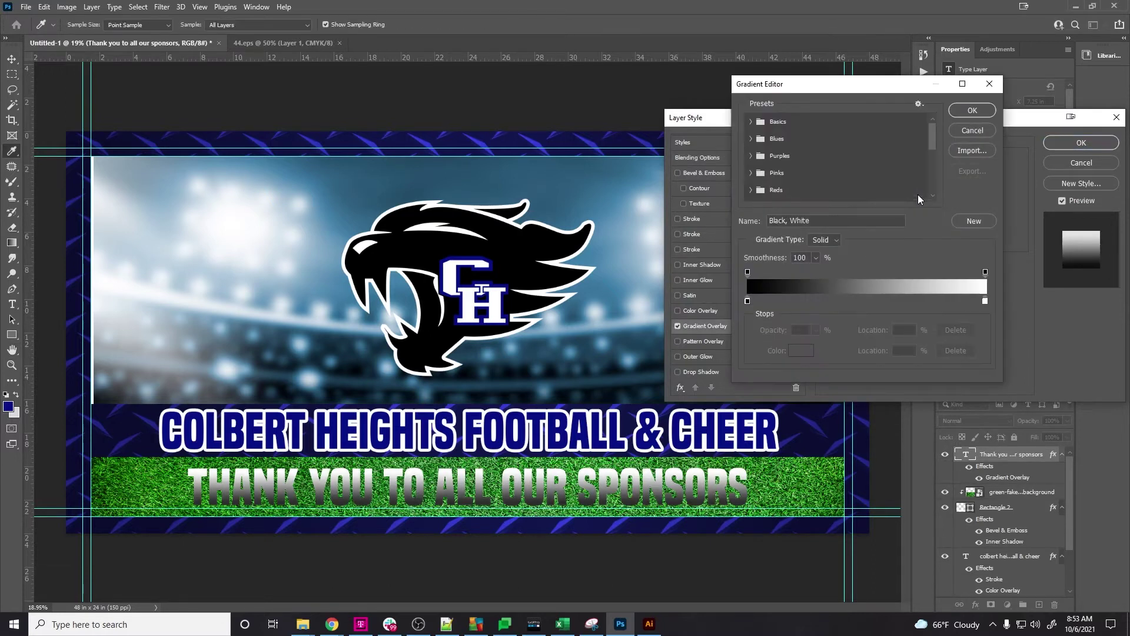
Browse the gradient presets and check the client's reference banner for colours
left_click(750, 121)
left_click(750, 121)
scroll(824, 177, "down", 2)
scroll(826, 185, "down", 3)
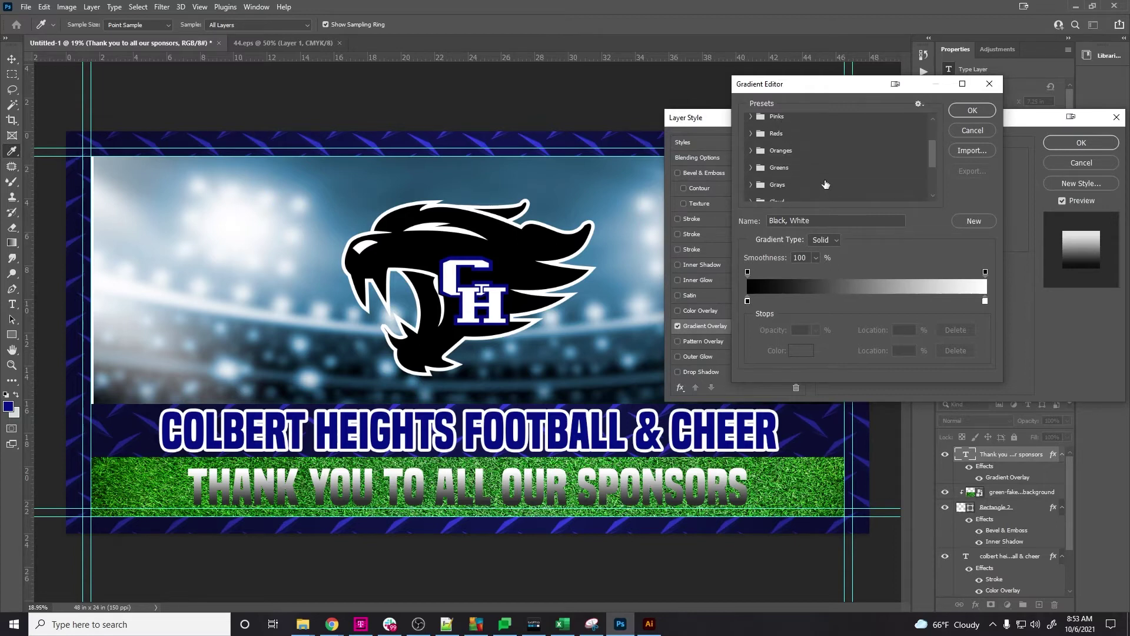
scroll(824, 190, "down", 2)
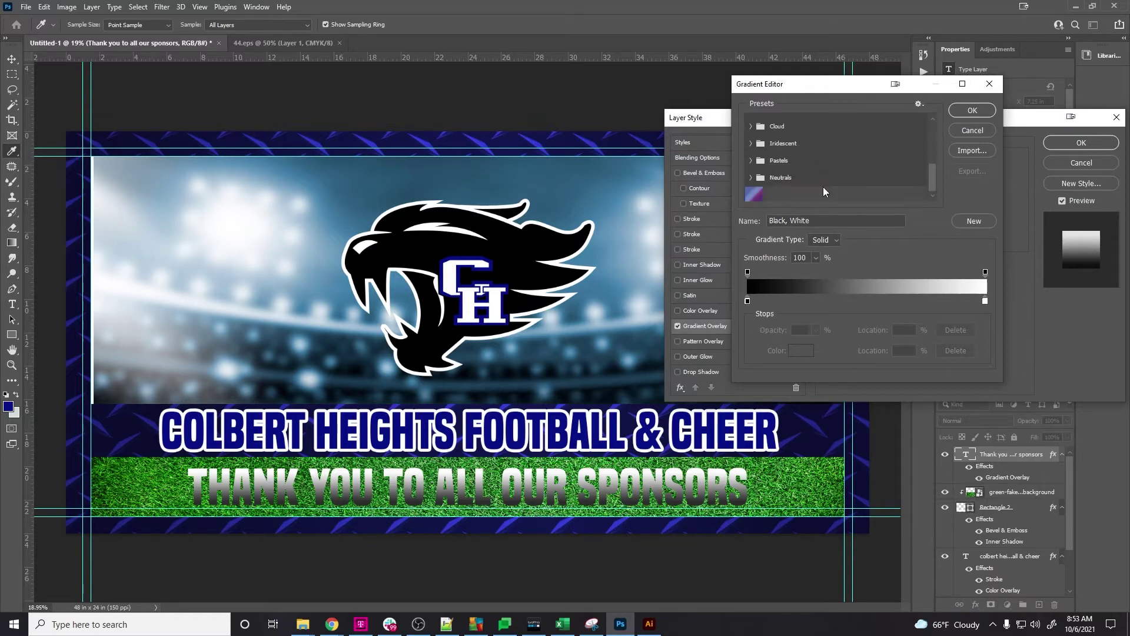
scroll(822, 189, "up", 1)
scroll(821, 187, "up", 4)
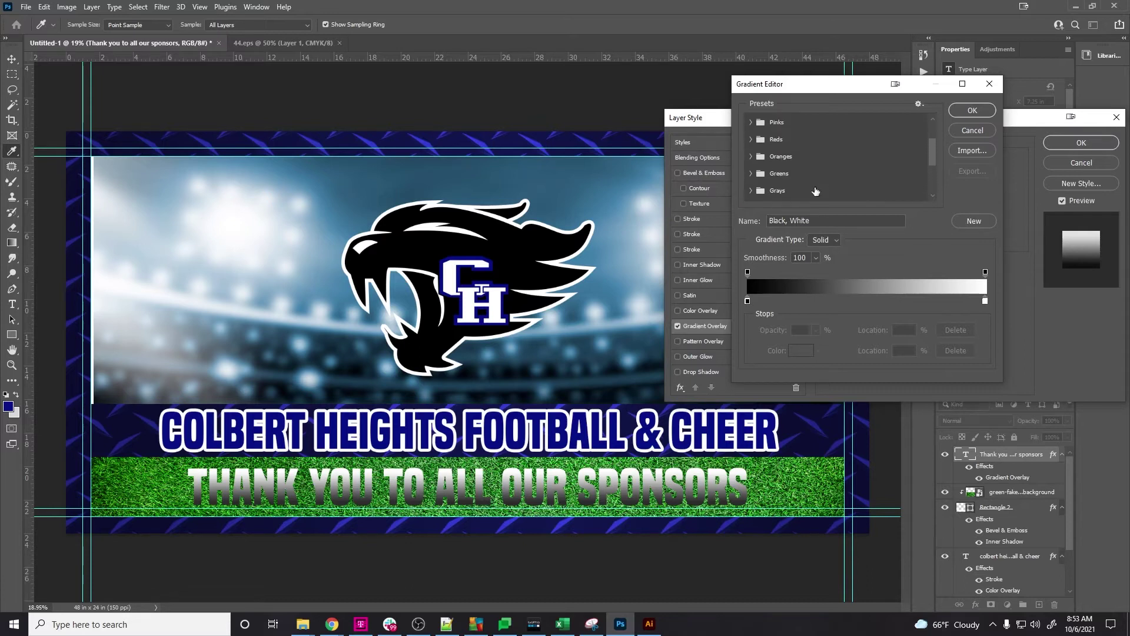
left_click(388, 628)
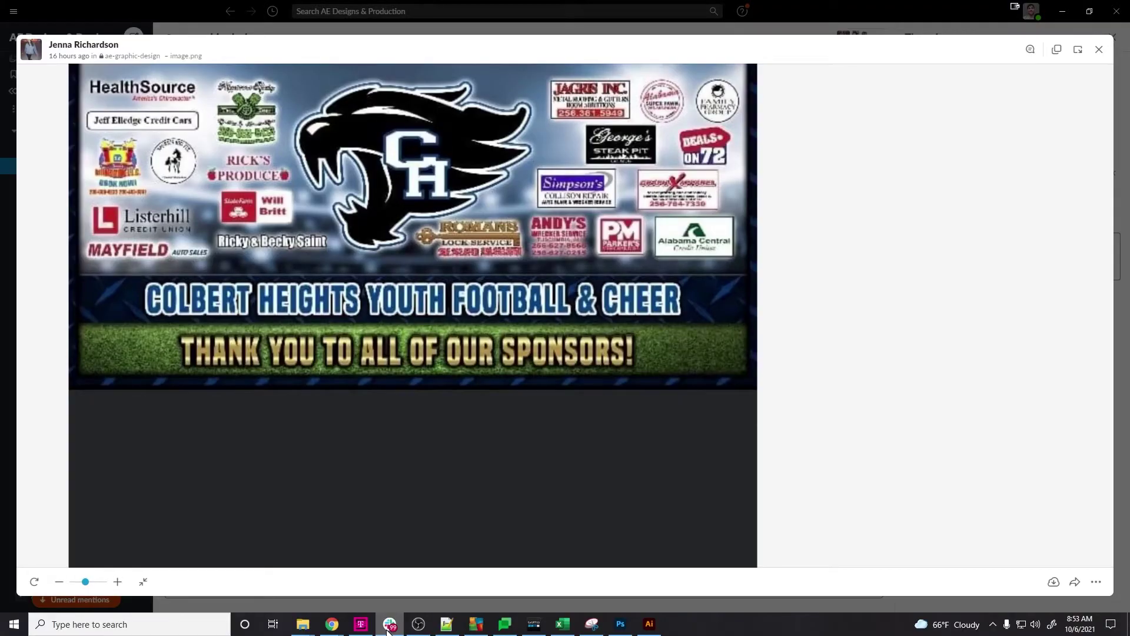
left_click(388, 629)
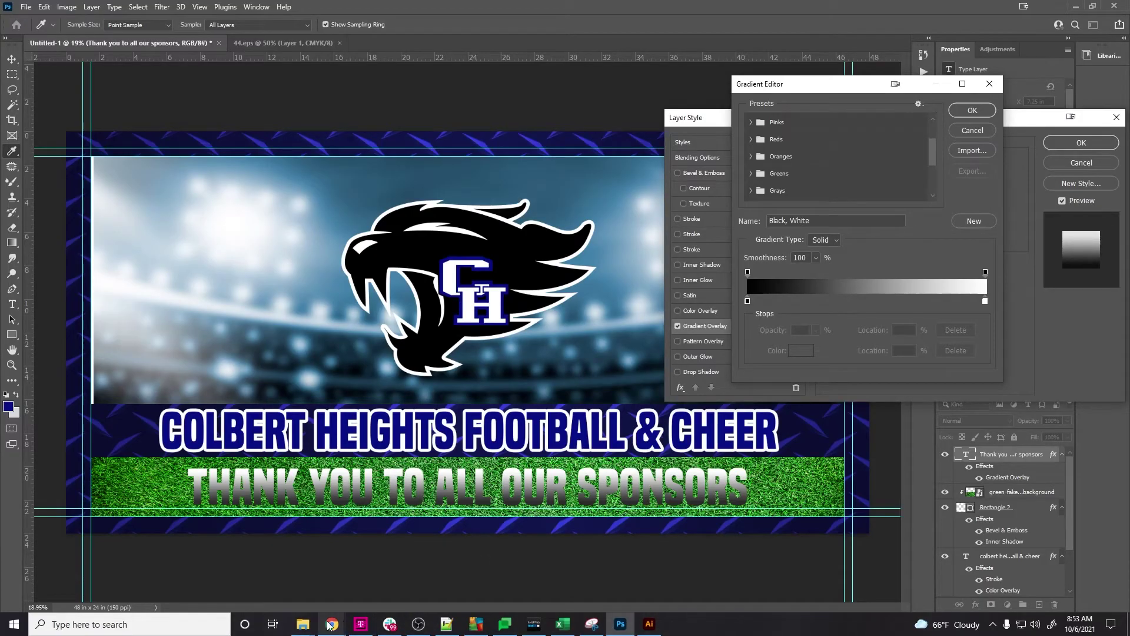
On Freepik, correct the misspelled search to 'gold gradient' and run it
mouse_move(332, 624)
left_click(459, 568)
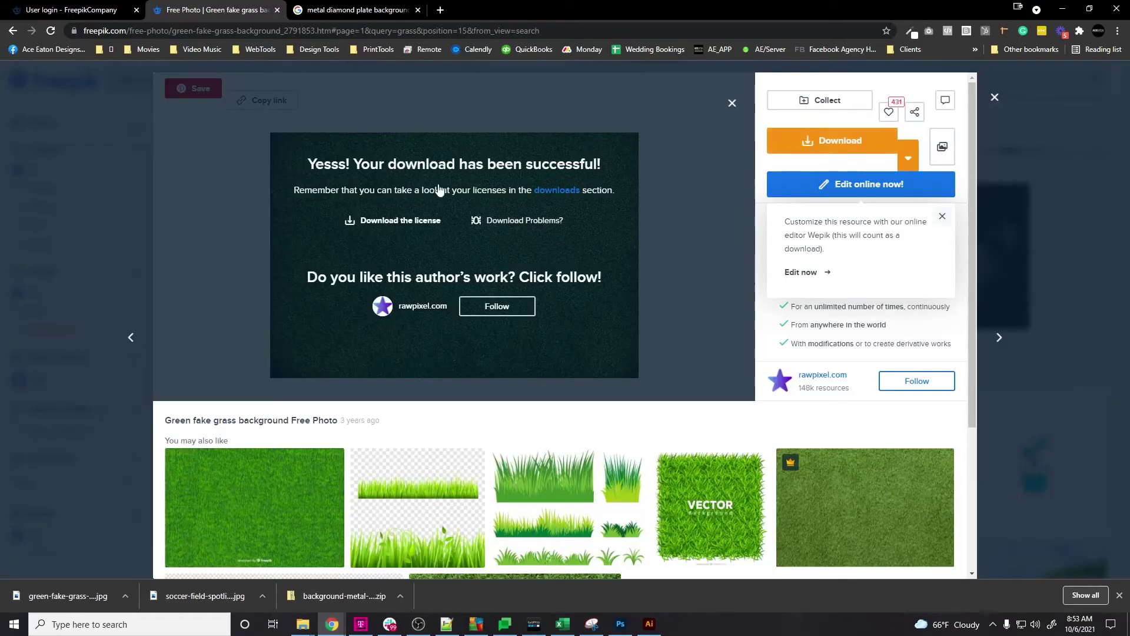
left_click(995, 97)
left_click_drag(240, 80, 227, 77)
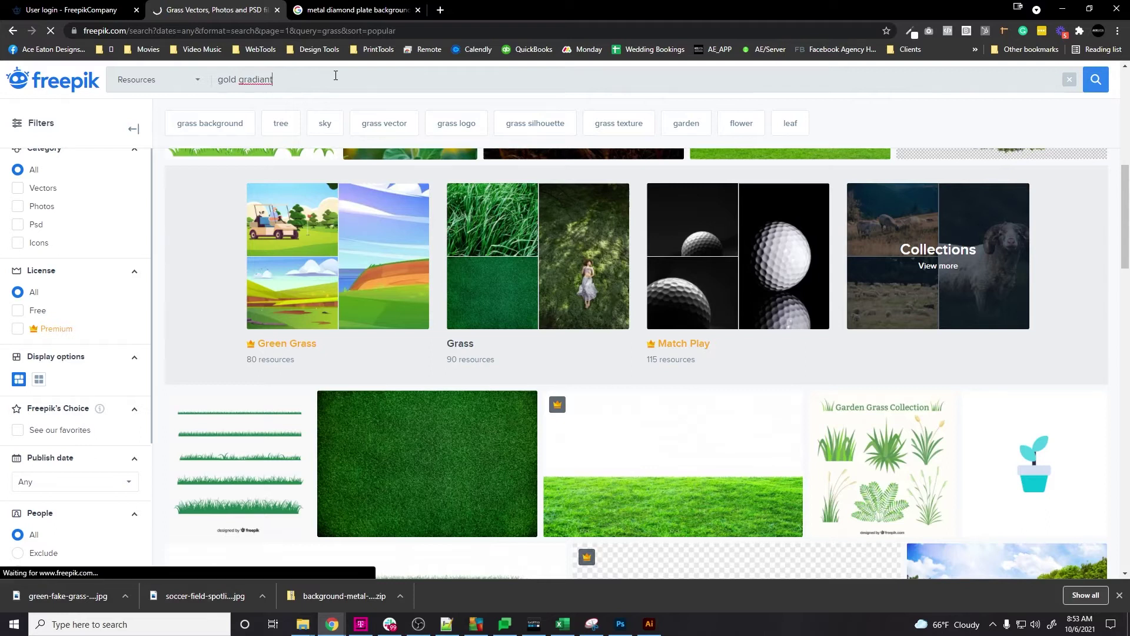
right_click(259, 79)
left_click(288, 109)
key("Return")
scroll(703, 219, "down", 3)
scroll(702, 219, "down", 5)
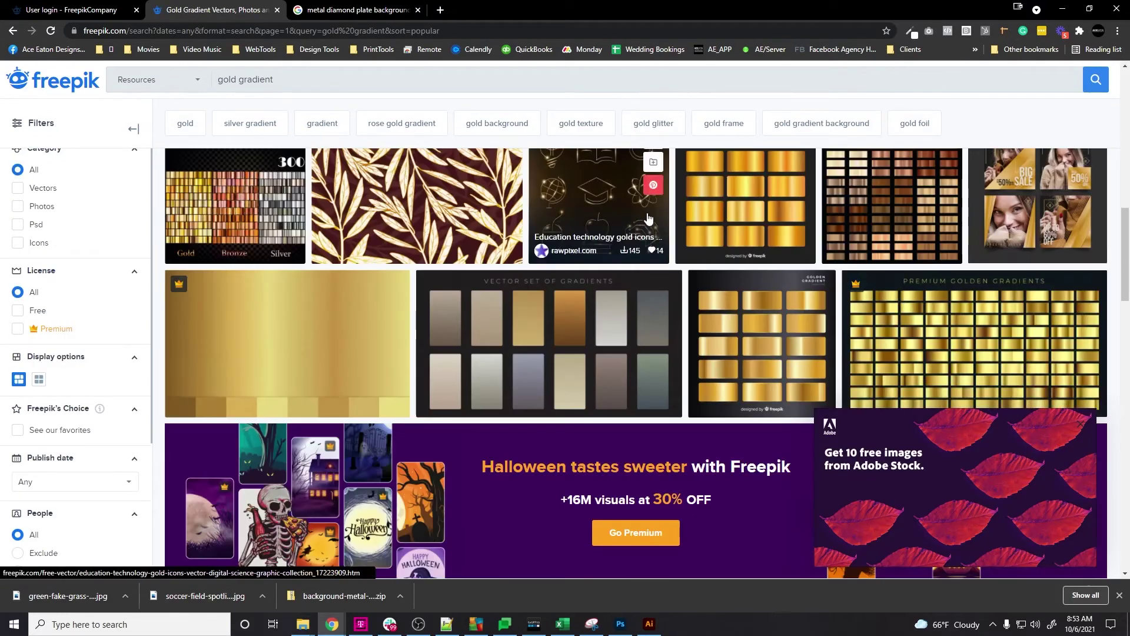
Preview the premium golden gradients collection, then sign in to Freepik with the saved account
left_click(595, 220)
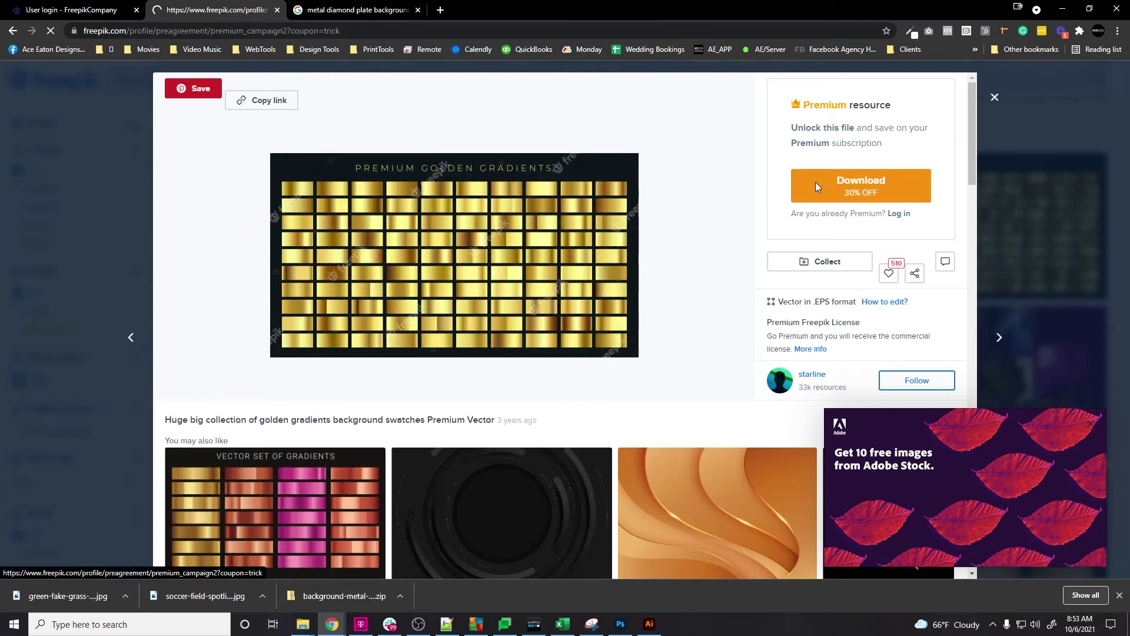
left_click(818, 183)
key("alt+Left")
left_click(1045, 81)
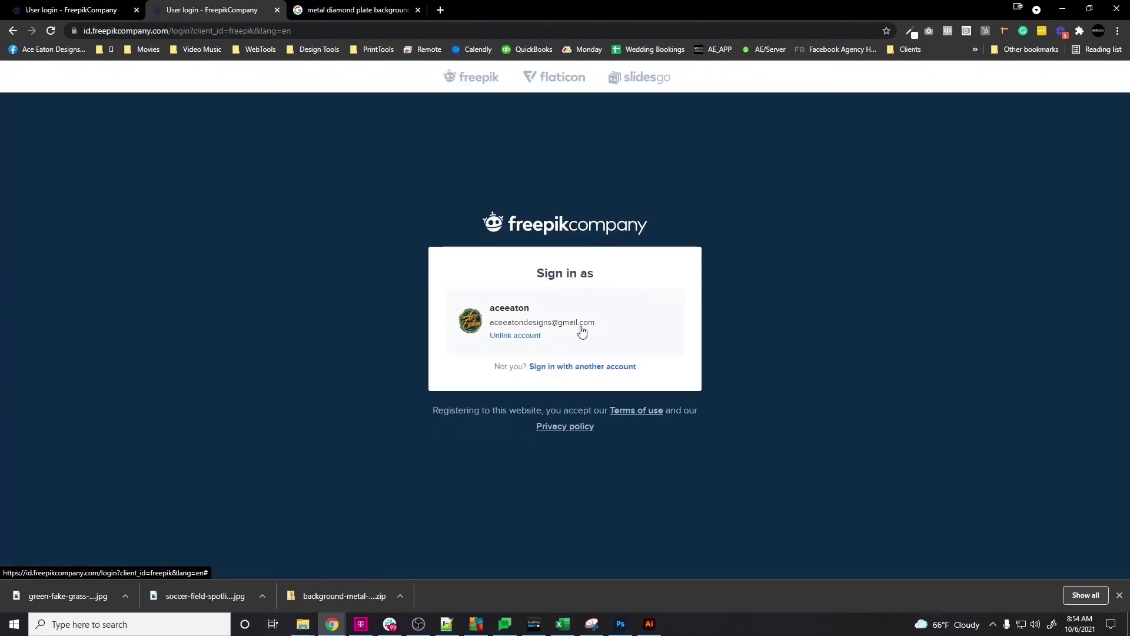
left_click(514, 330)
Search 'gold gradient' again and open the free Golden gradient collection
left_click(494, 213)
type("gol")
left_click(373, 329)
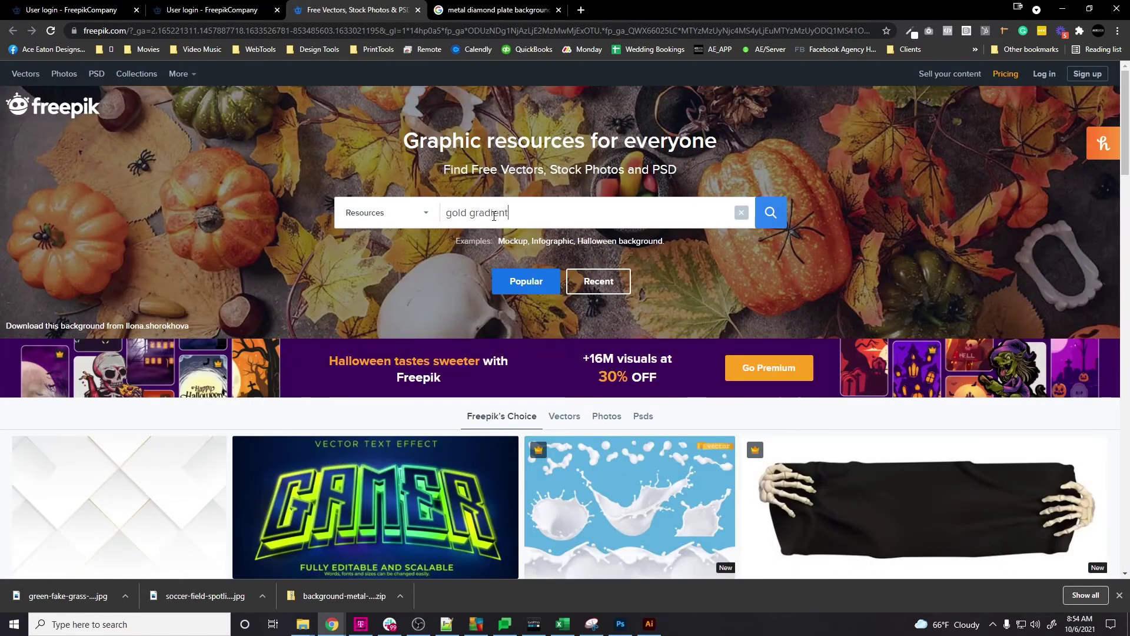
scroll(653, 214, "down", 5)
scroll(653, 214, "down", 3)
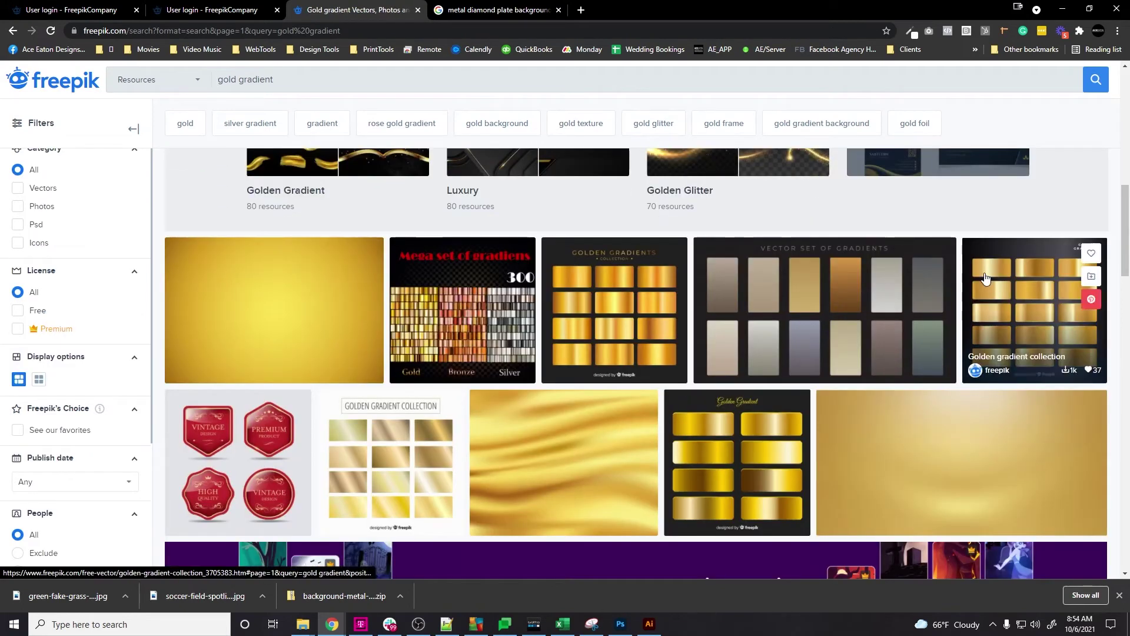
left_click(1036, 330)
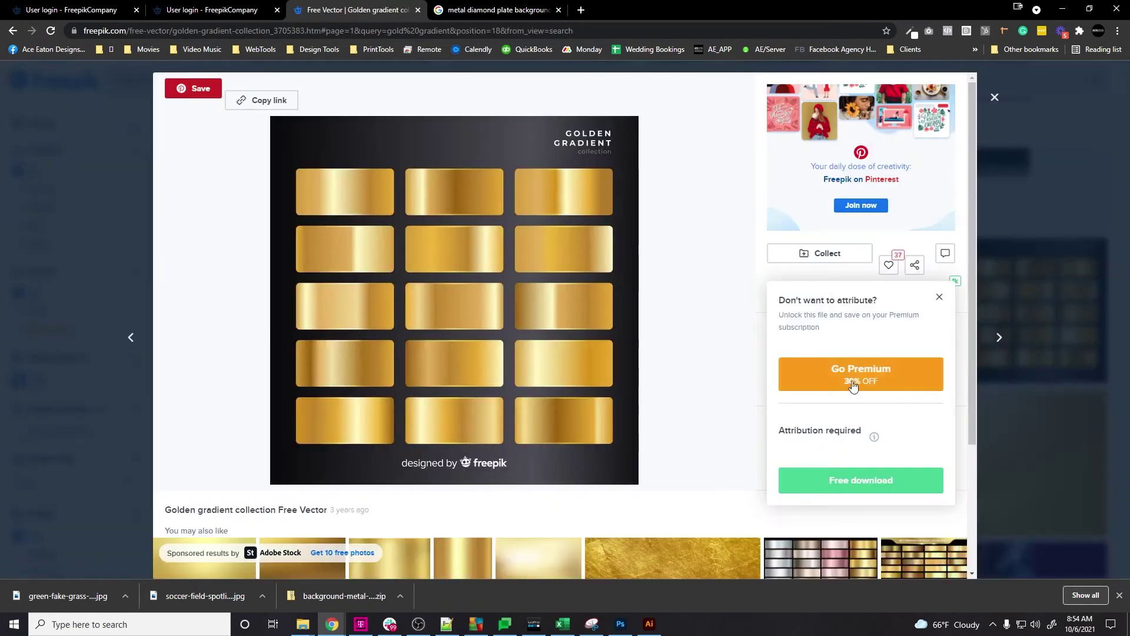
Download the collection zip into the 2x4 Banner folder and open 1943111.ai from it
left_click(861, 480)
left_click(465, 299)
left_click(126, 596)
left_click(156, 574)
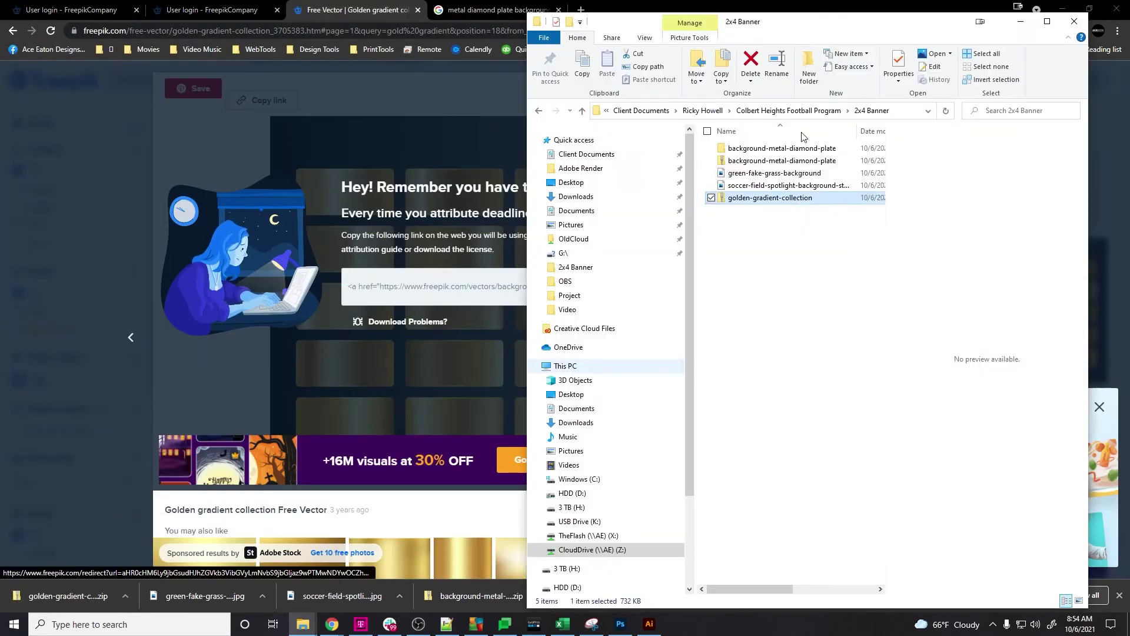
double_click(770, 198)
left_click(783, 148)
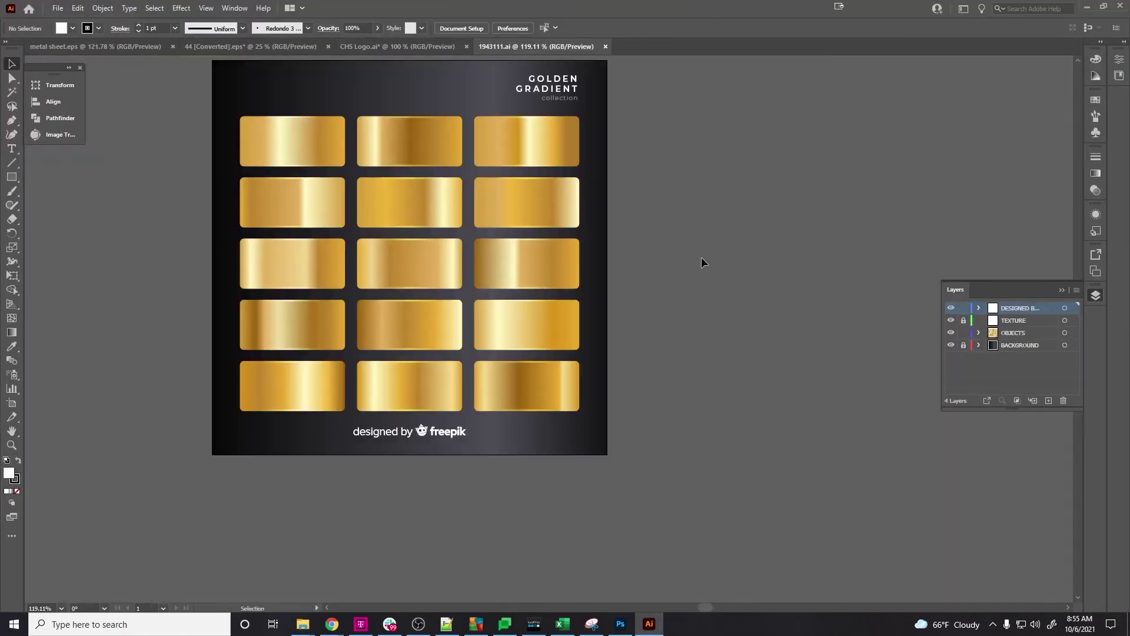
In Photoshop, cancel the sponsors text's gradient overlay, select that text line, and return to Illustrator
scroll(697, 260, "up", 1)
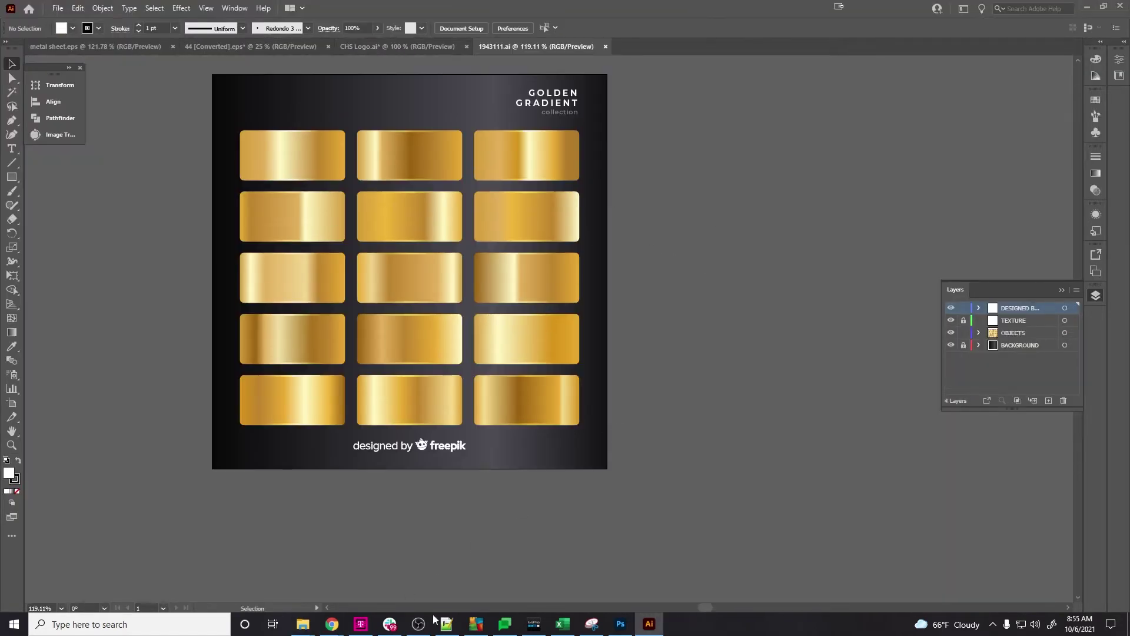
left_click(620, 623)
left_click(973, 130)
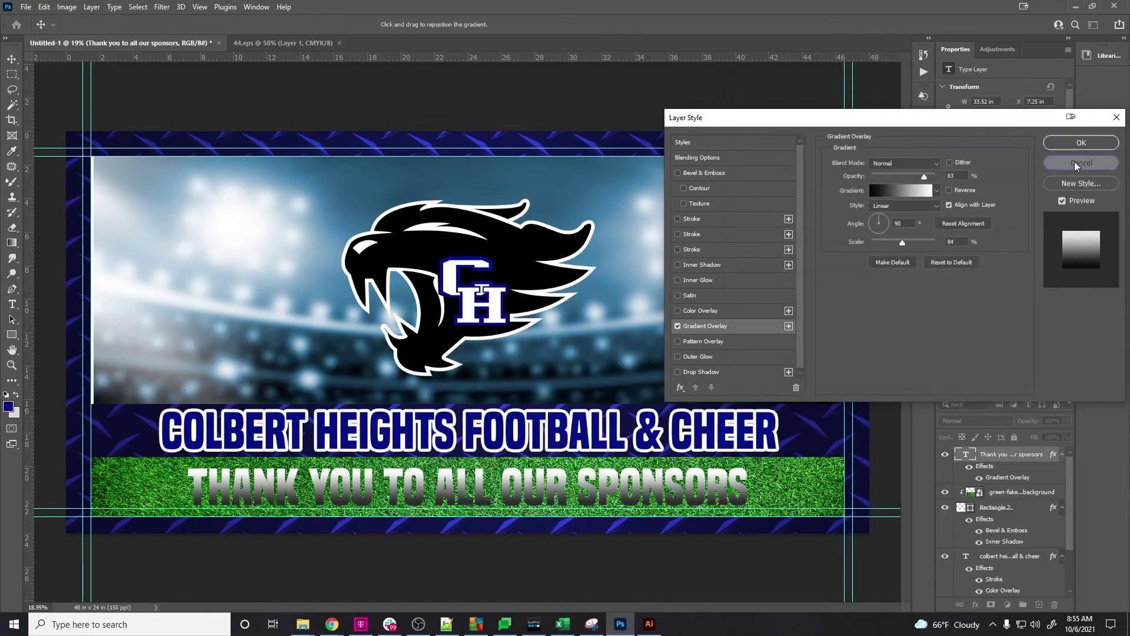
left_click(1082, 162)
double_click(561, 482)
key("ctrl+c")
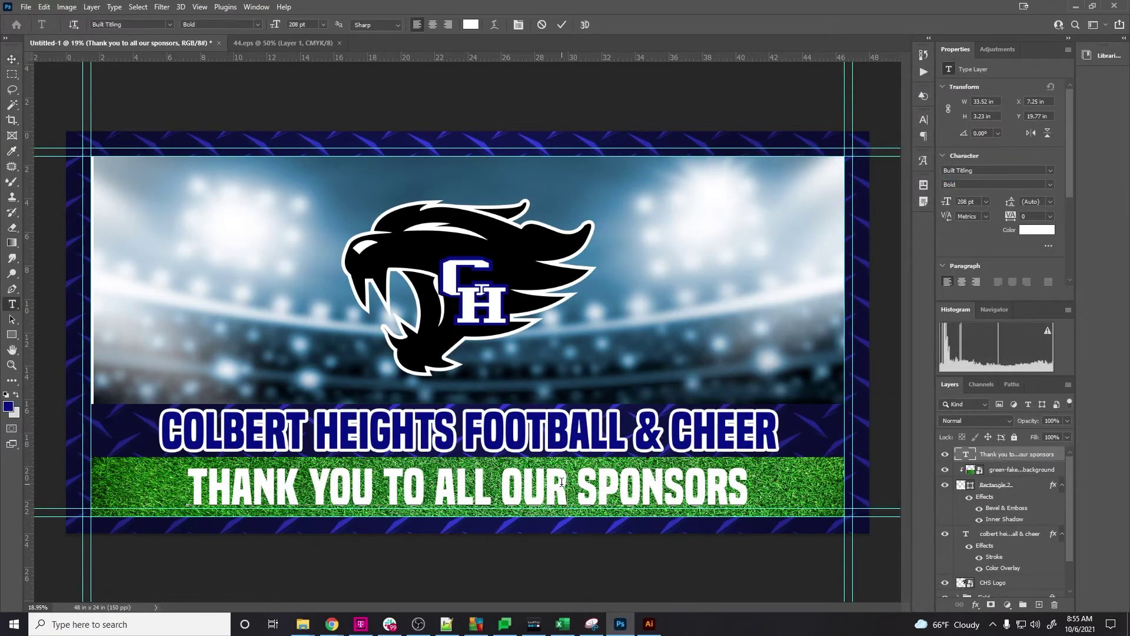
left_click(648, 626)
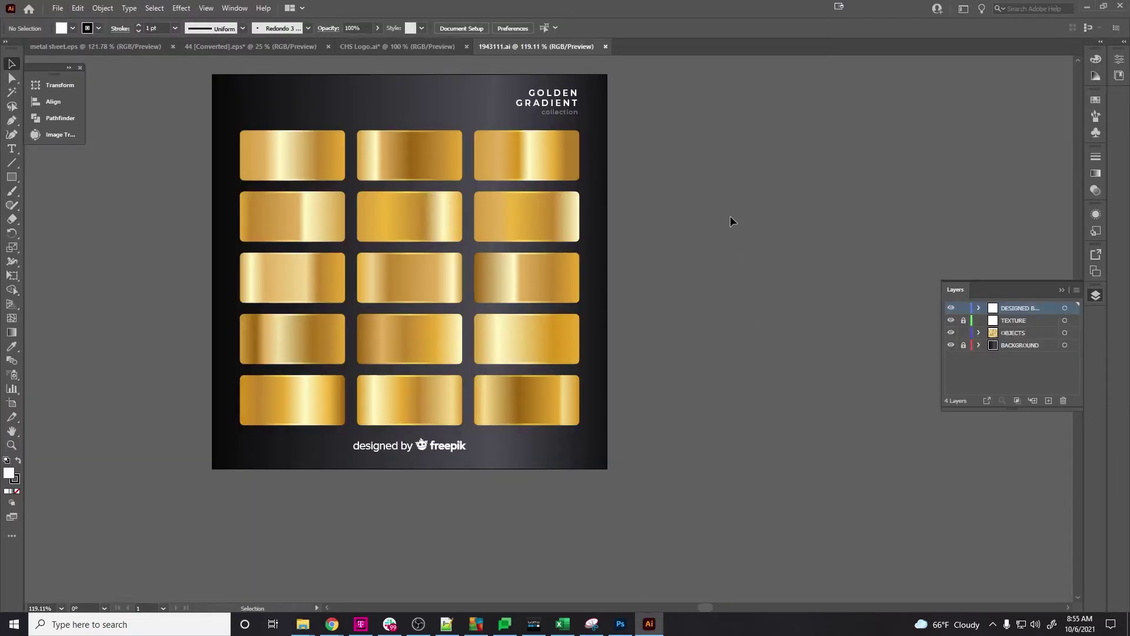
Paste 'THANK YOU TO ALL OUR SPONSORS' as a new text object below the gold swatches
key("t")
left_click(724, 230)
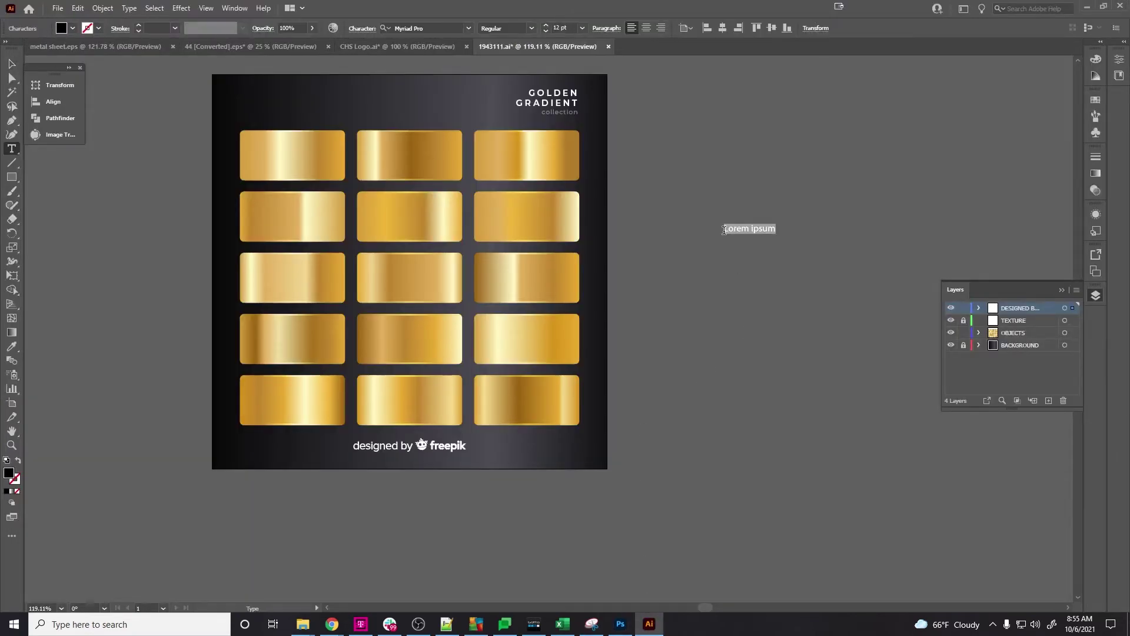
key("ctrl+v")
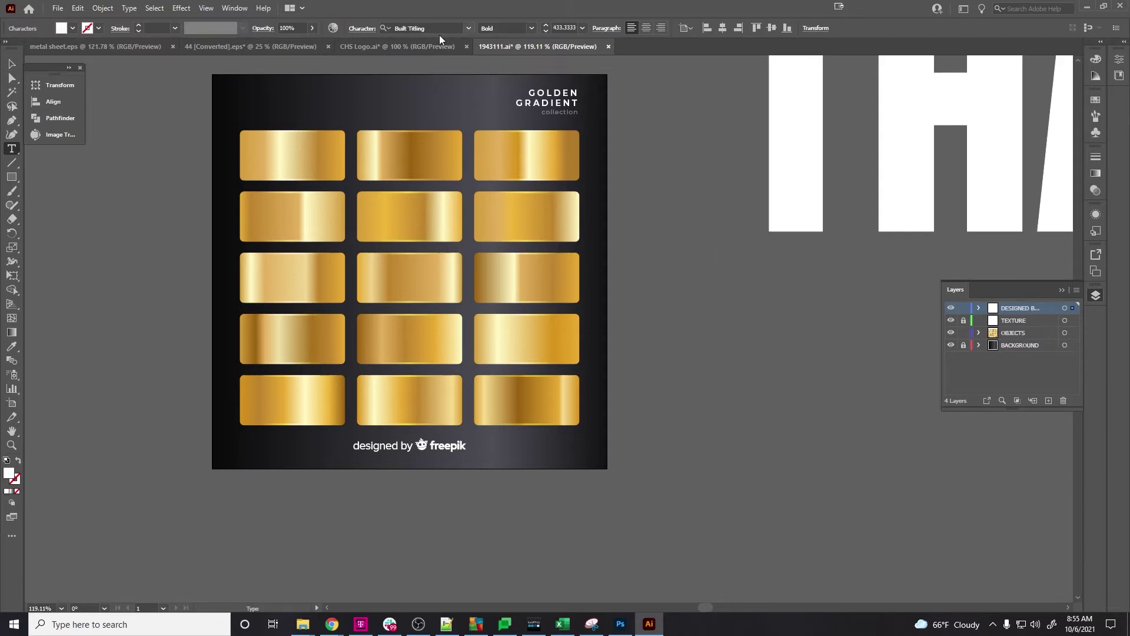
left_click(12, 64)
scroll(743, 185, "down", 6, "alt")
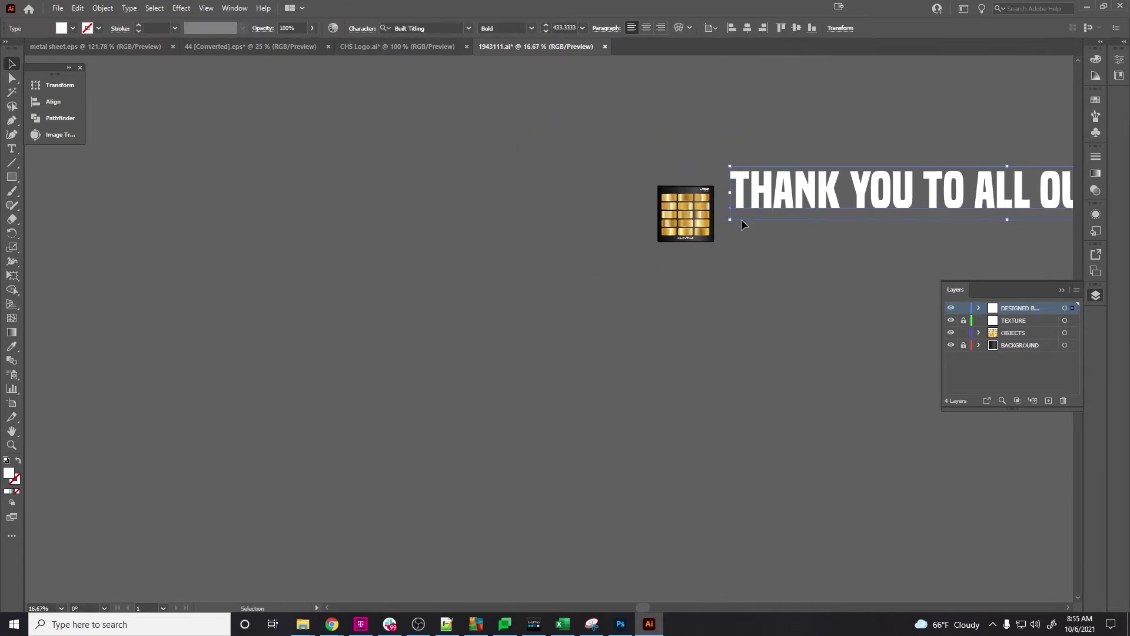
left_click_drag(837, 188, 542, 293)
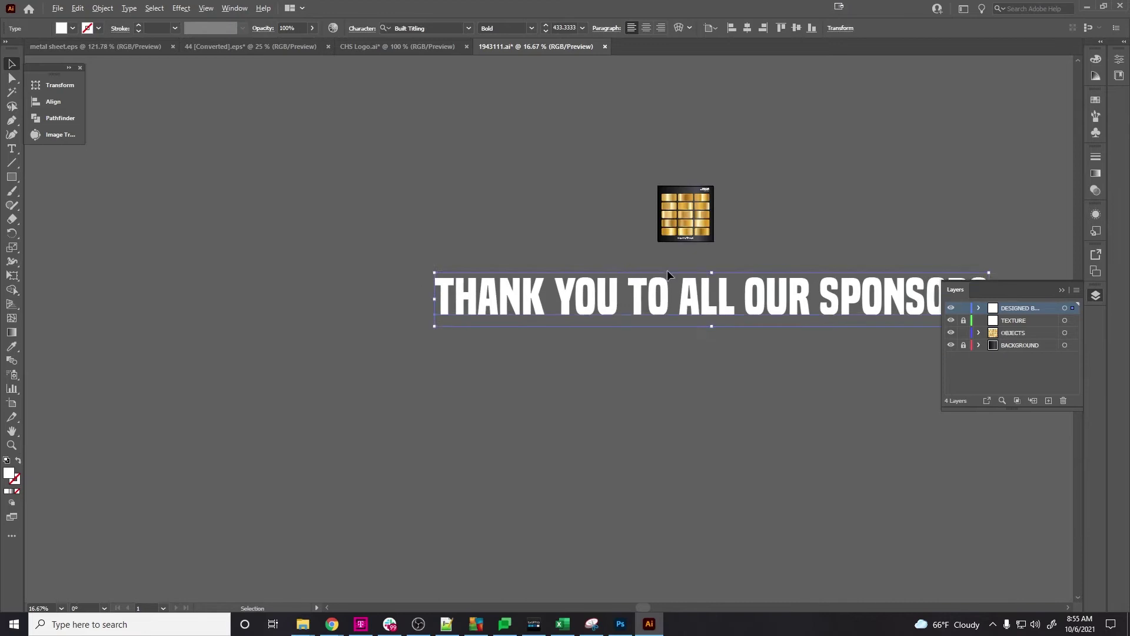
scroll(666, 270, "up", 2, "alt")
scroll(754, 277, "up", 1, "alt")
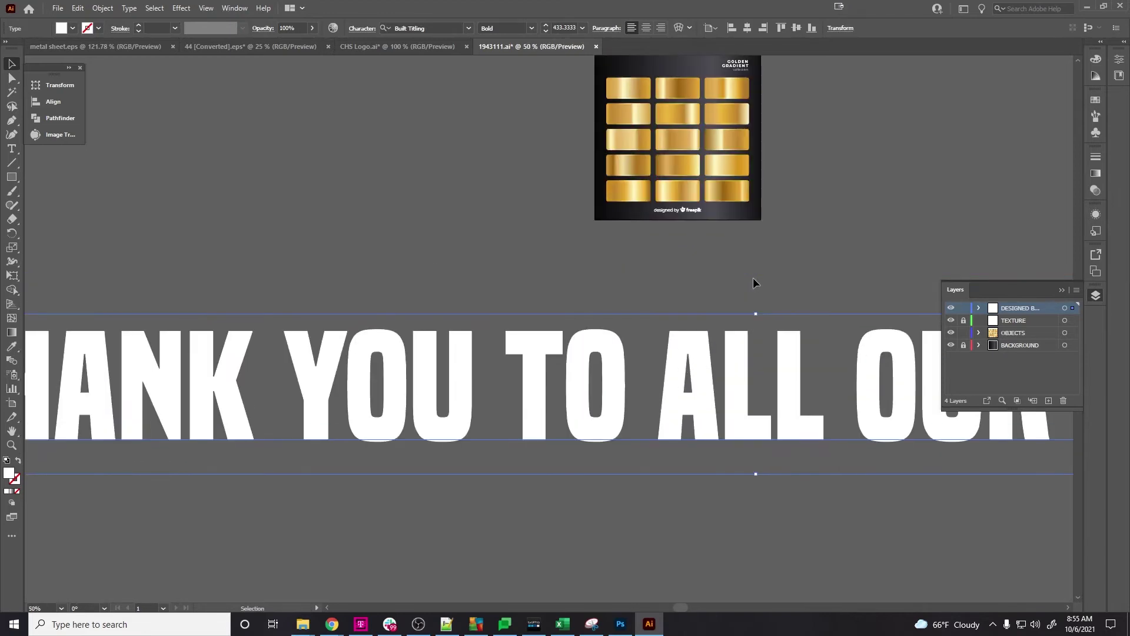
Fill the sponsors text with a gold swatch's gradient using the Eyedropper
key("i")
left_click(735, 186)
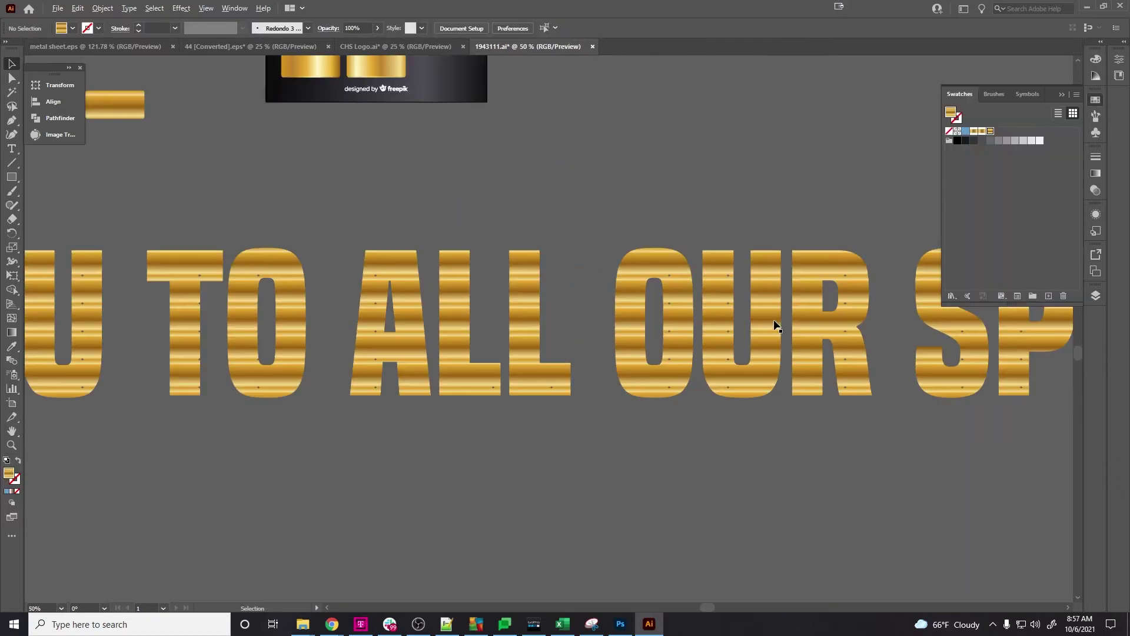
scroll(768, 322, "up", 8, "alt")
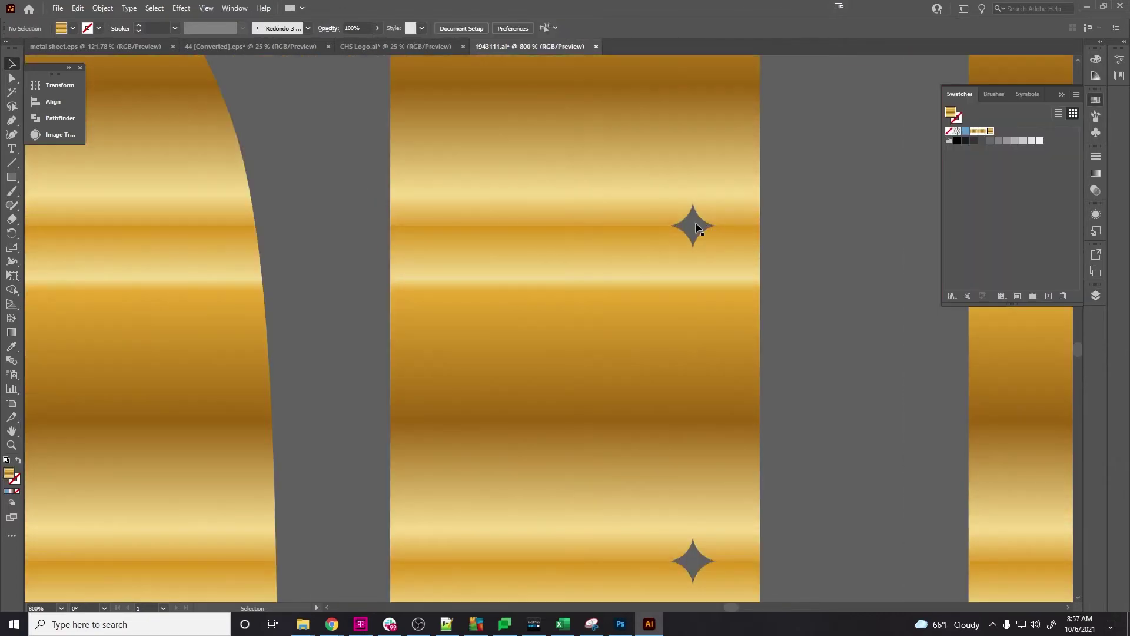
left_click(696, 228)
Pull a small gold rectangle out of the set, enlarge it, and move it up-left
scroll(689, 230, "down", 7, "alt")
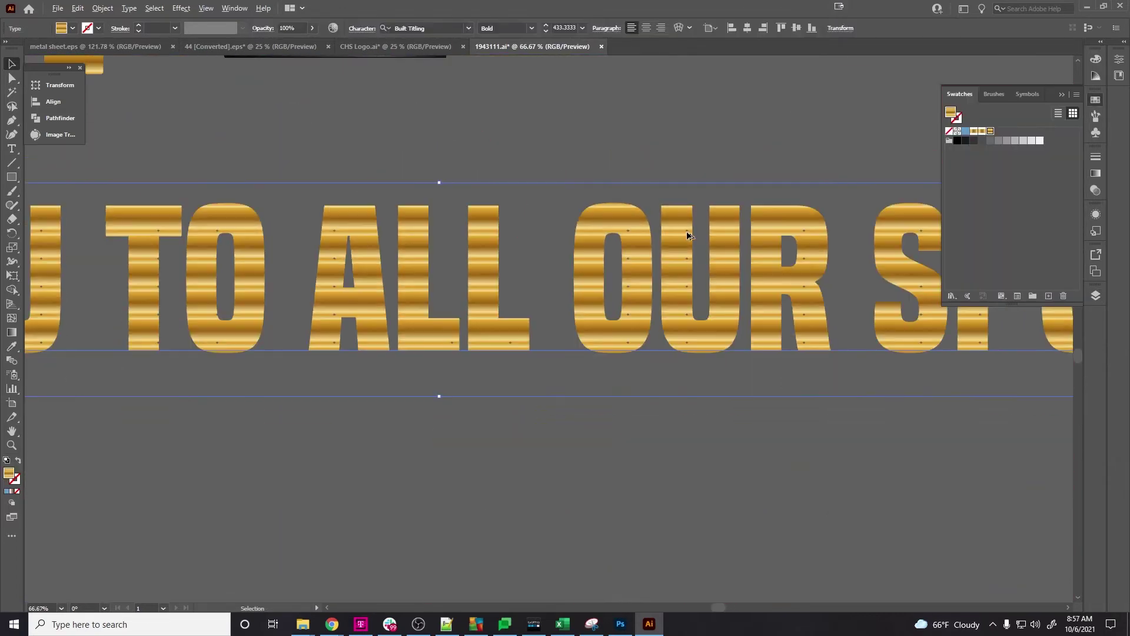
scroll(680, 243, "down", 2, "alt")
scroll(677, 244, "up", 3)
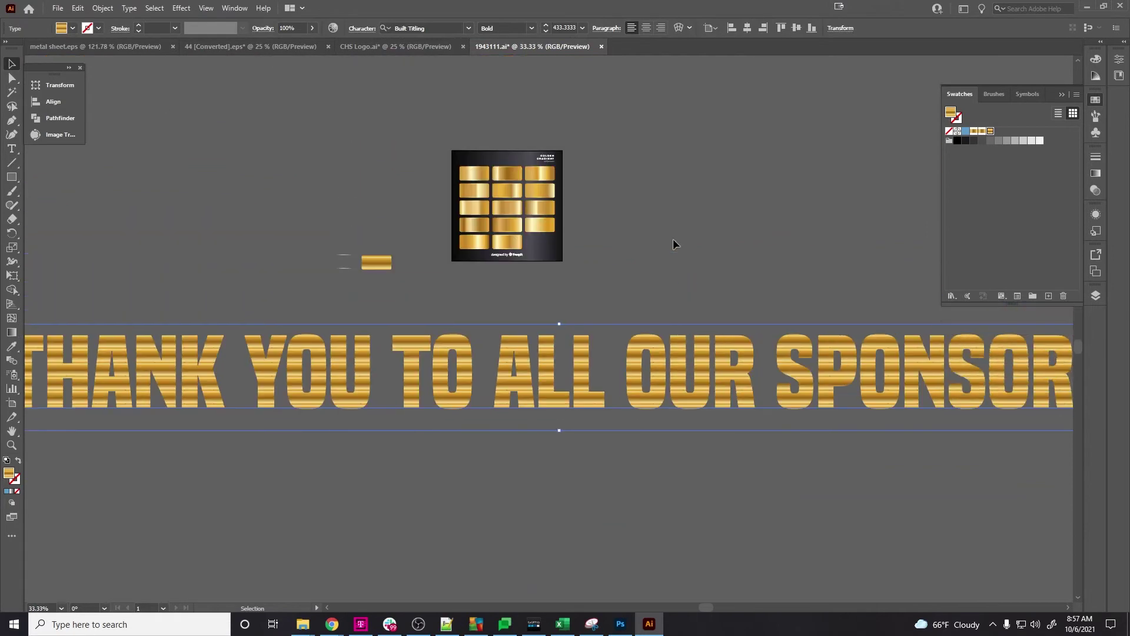
scroll(577, 313, "up", 2, "alt")
scroll(206, 304, "up", 2, "alt")
left_click_drag(186, 282, 532, 368)
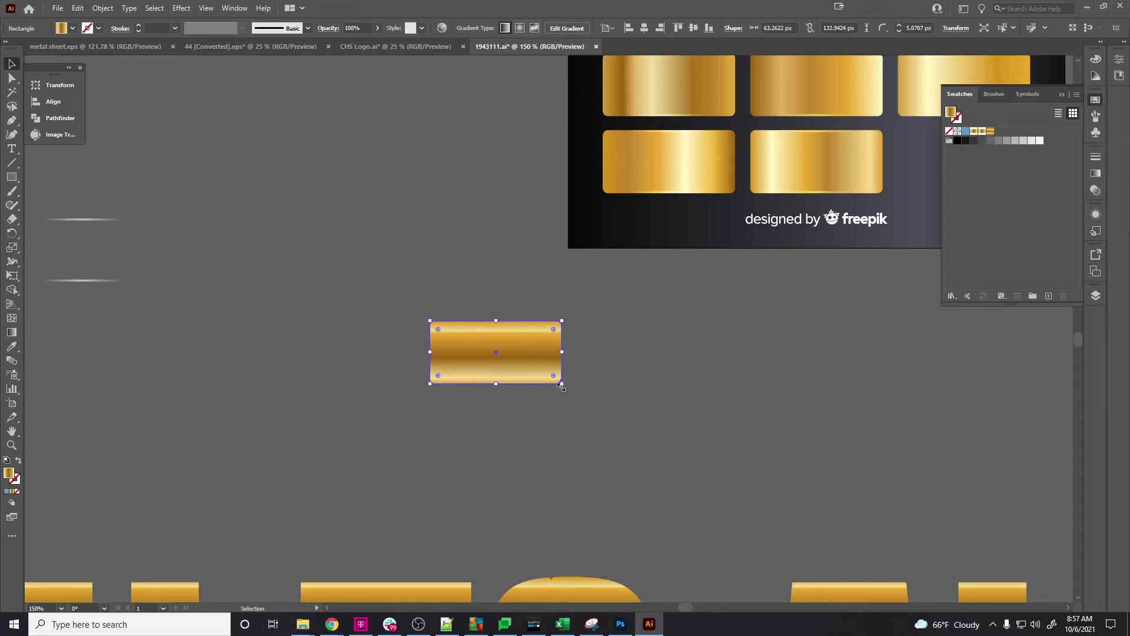
scroll(562, 387, "down", 5, "alt")
left_click_drag(717, 468, 840, 530)
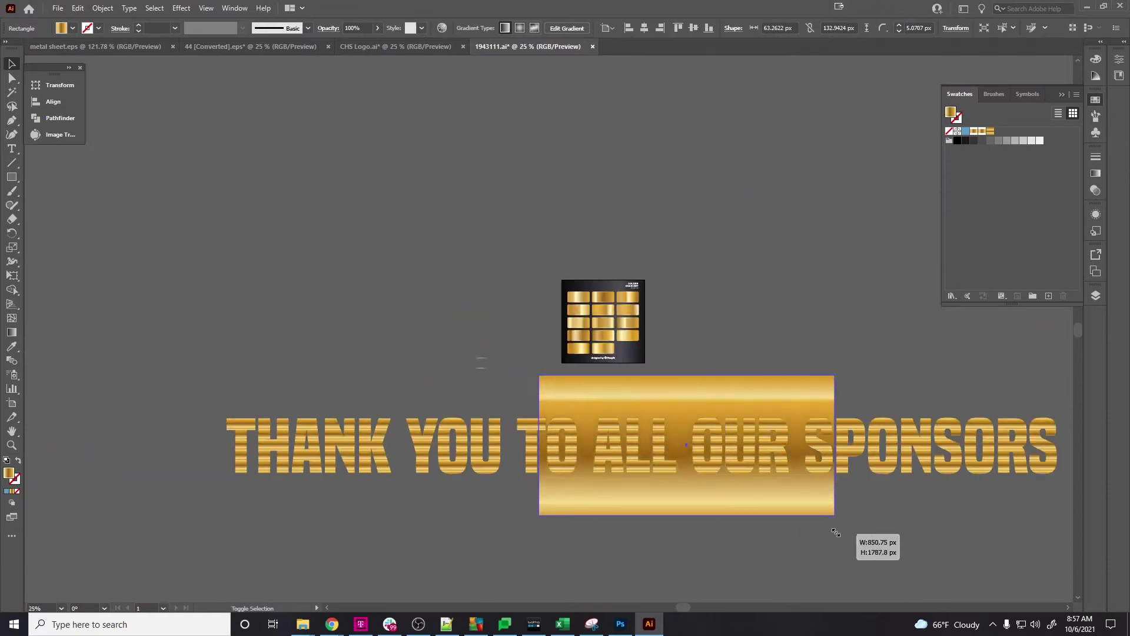
left_click_drag(739, 404, 416, 143)
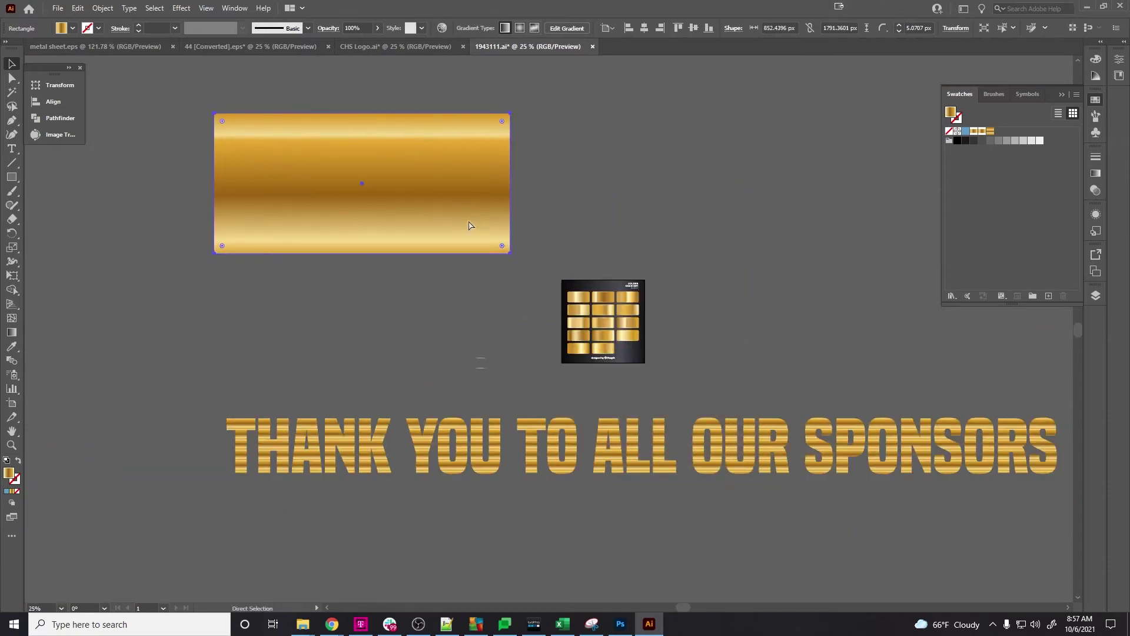
Paste the gold rectangle into the banner as a smart object over the sponsors text
left_click(621, 624)
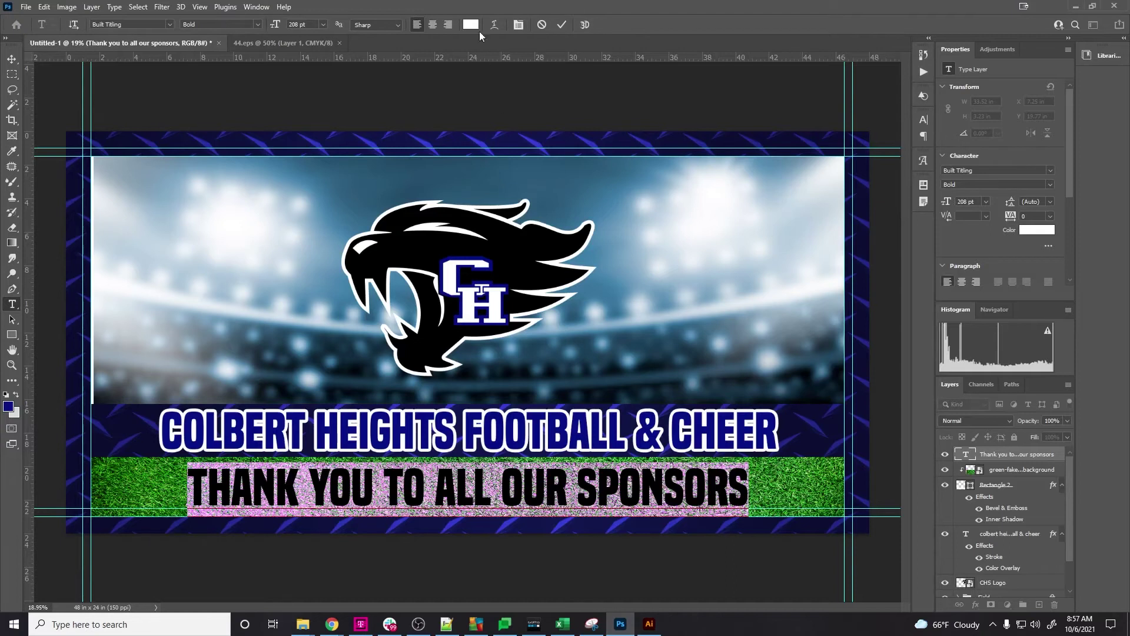
left_click(541, 24)
key("v")
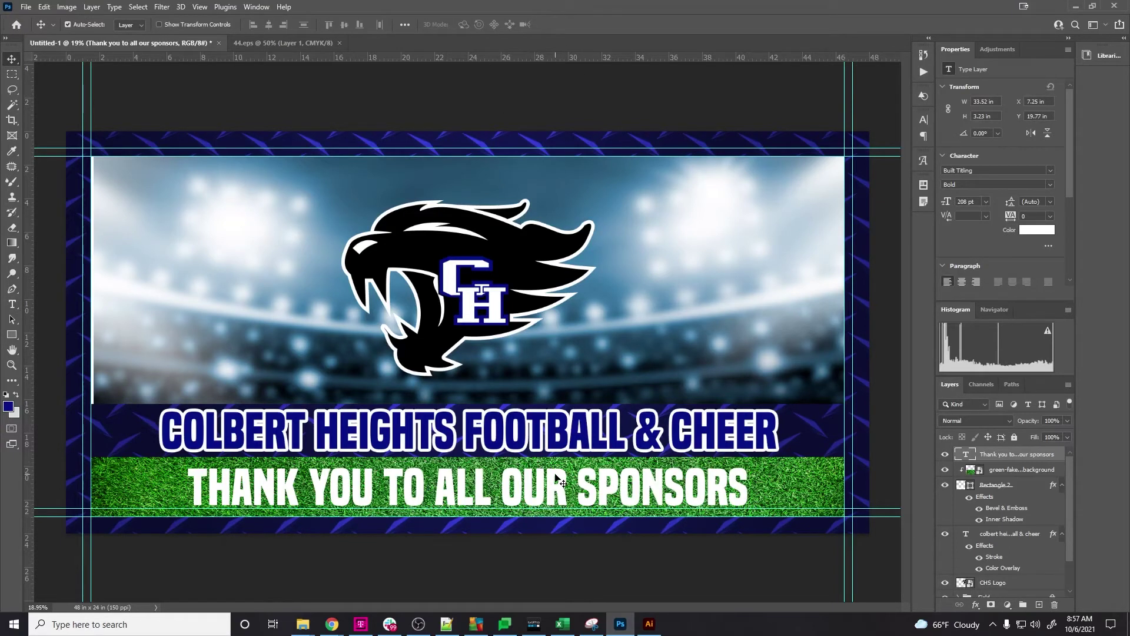
key("ctrl+v")
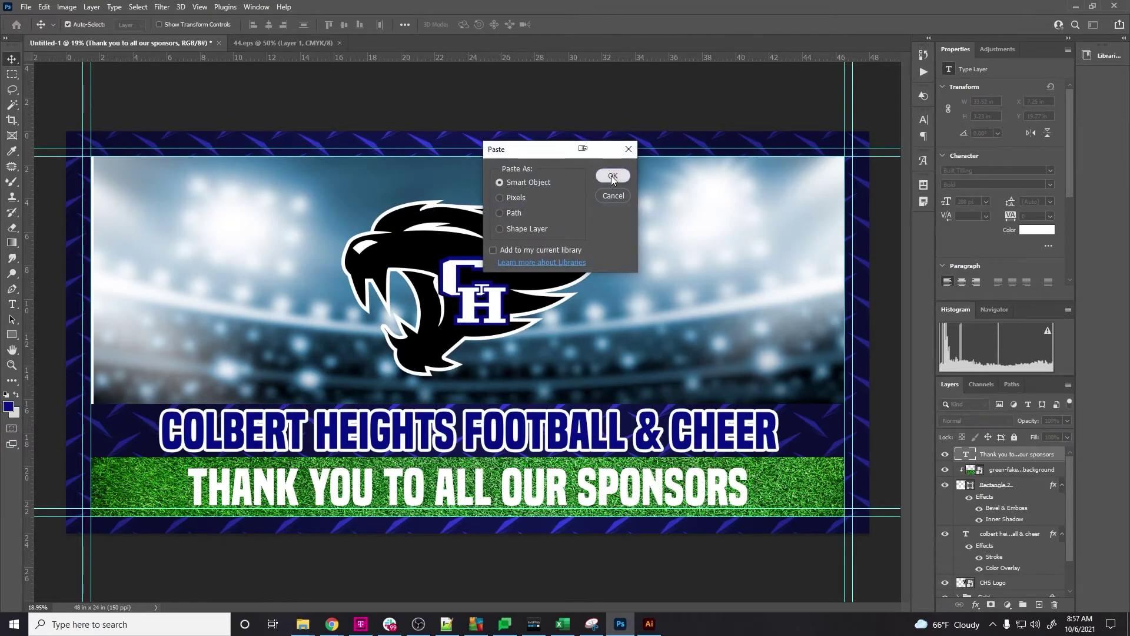
left_click(612, 175)
left_click_drag(581, 327, 507, 452)
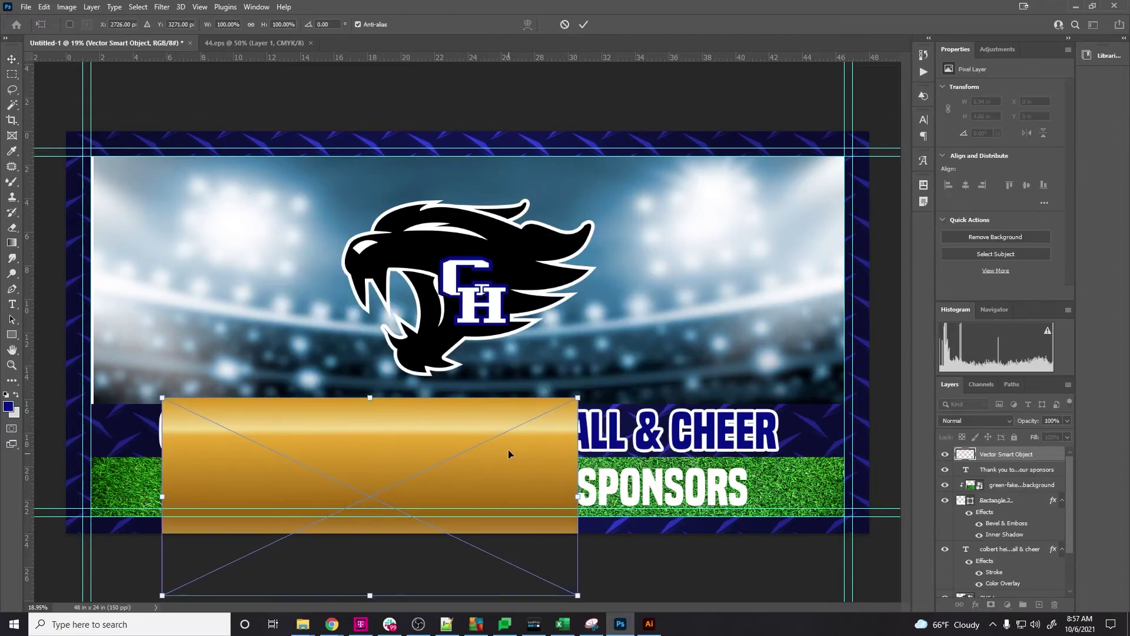
left_click(583, 24)
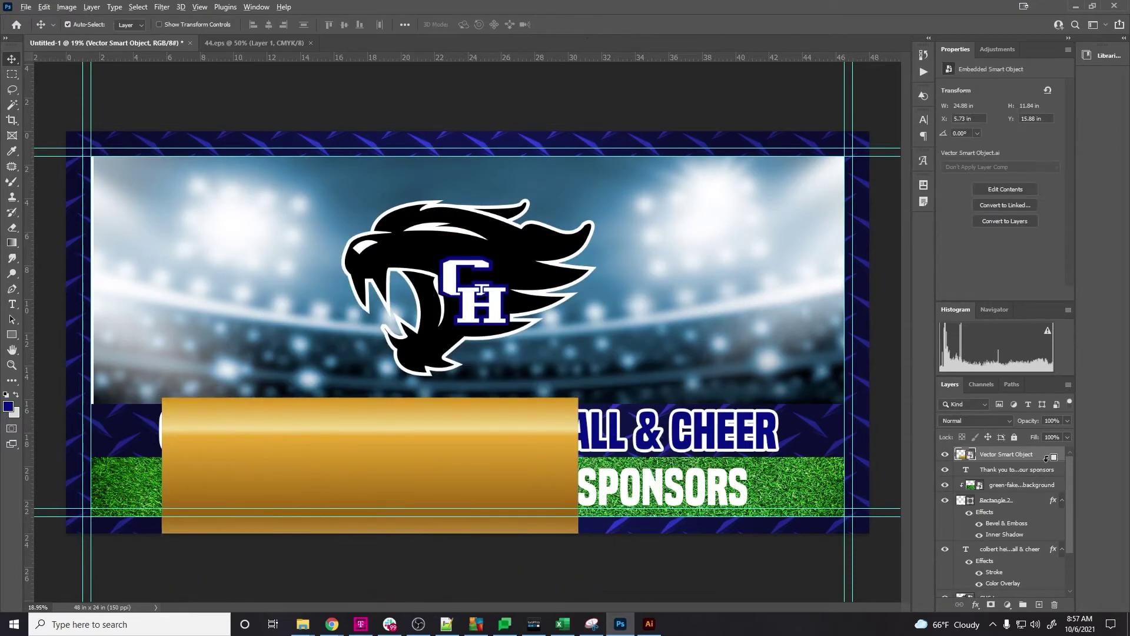
Clip the gold block to the sponsors text and resize it to 36.7 × 2.58 in, fitting the text height
key("ctrl+alt+g")
key("ctrl+t")
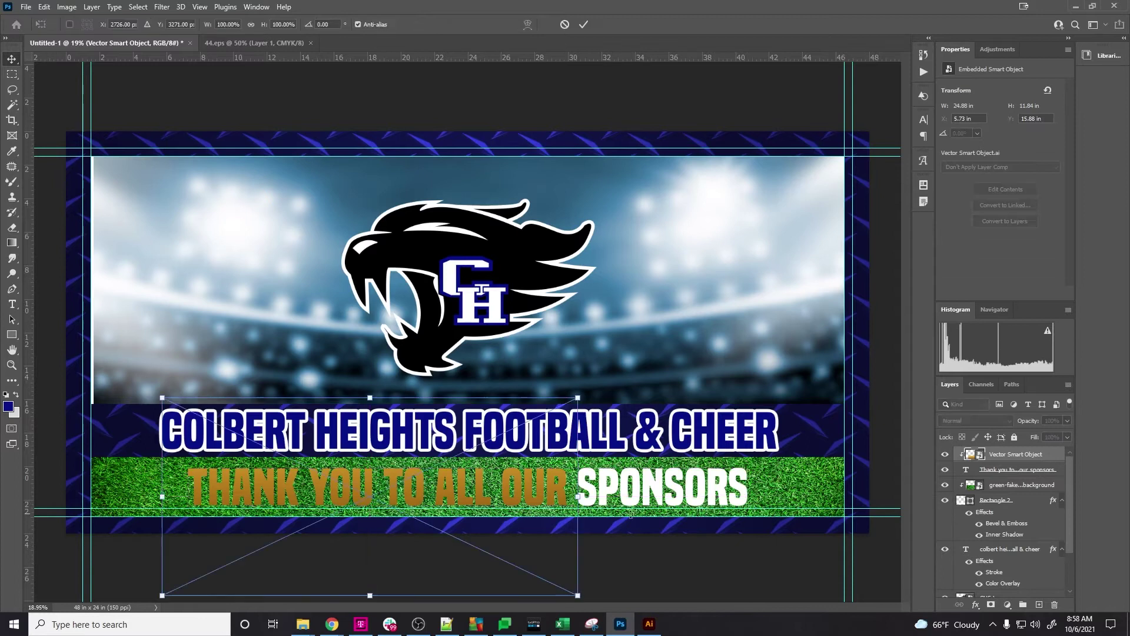
left_click_drag(468, 606, 468, 515)
key("Return")
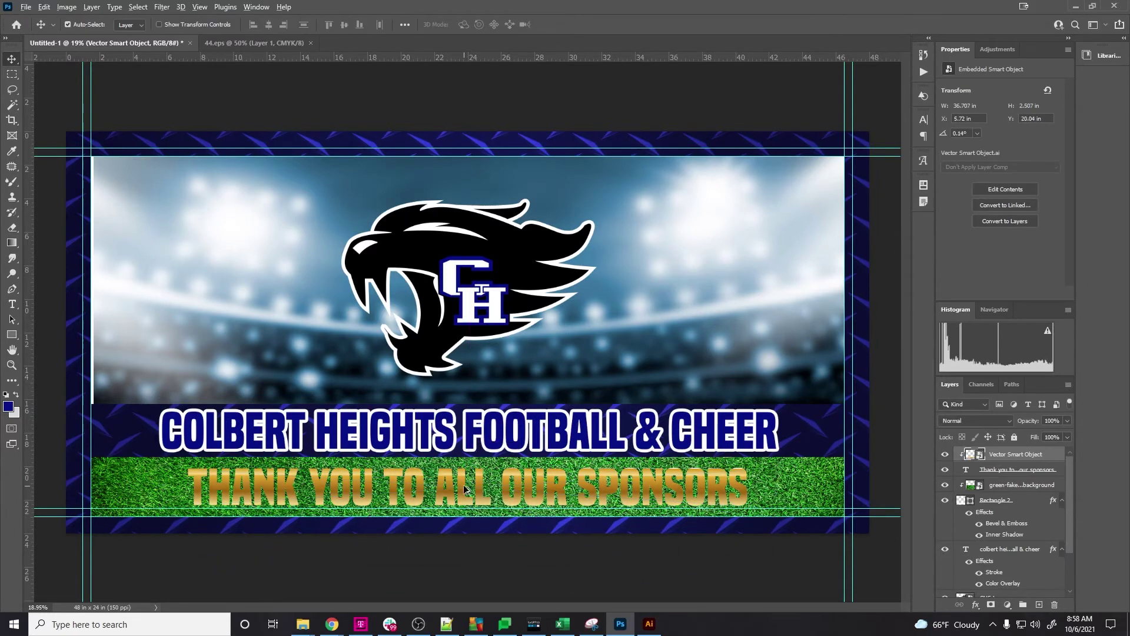
scroll(667, 480, "up", 5)
key("ctrl+t")
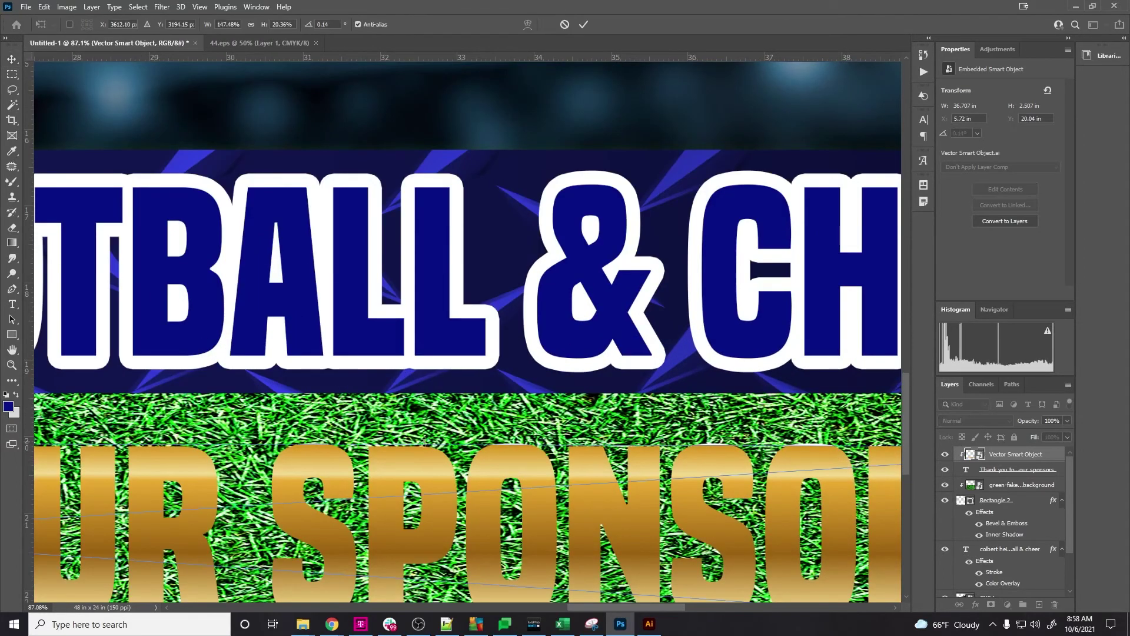
left_click_drag(275, 443, 275, 439)
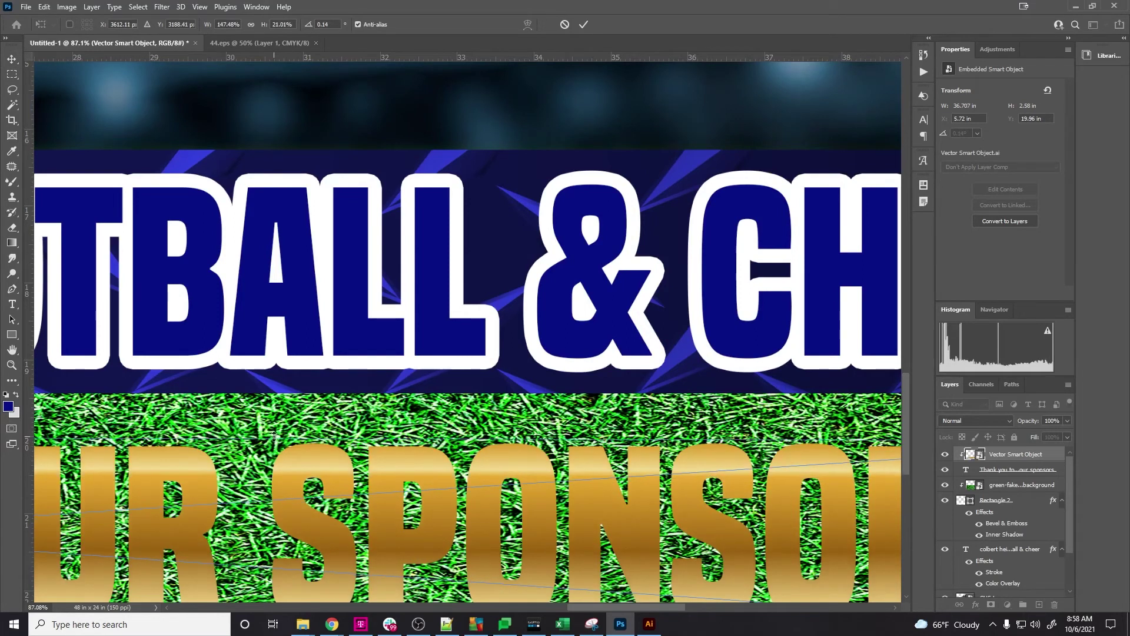
scroll(278, 439, "down", 3)
left_click(583, 24)
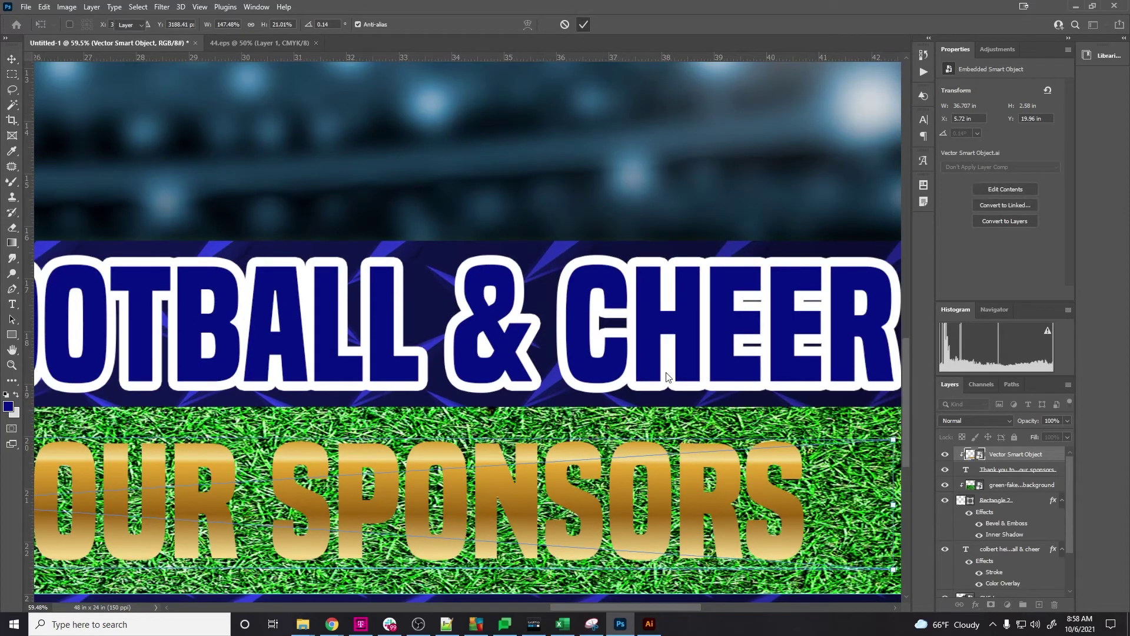
scroll(703, 470, "down", 8)
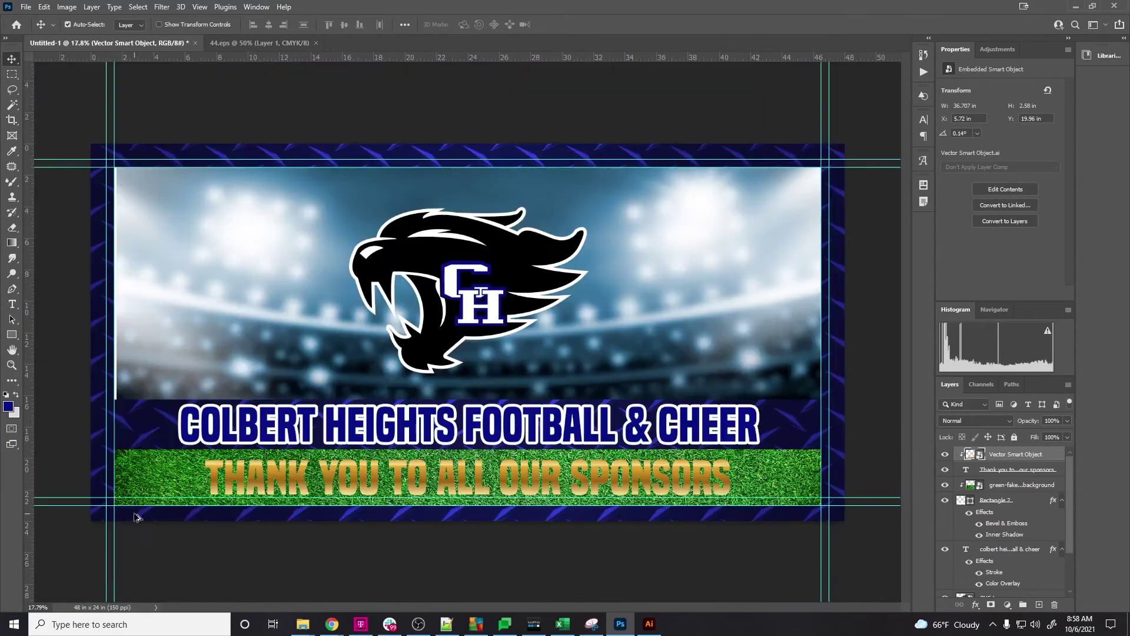
scroll(273, 505, "up", 3)
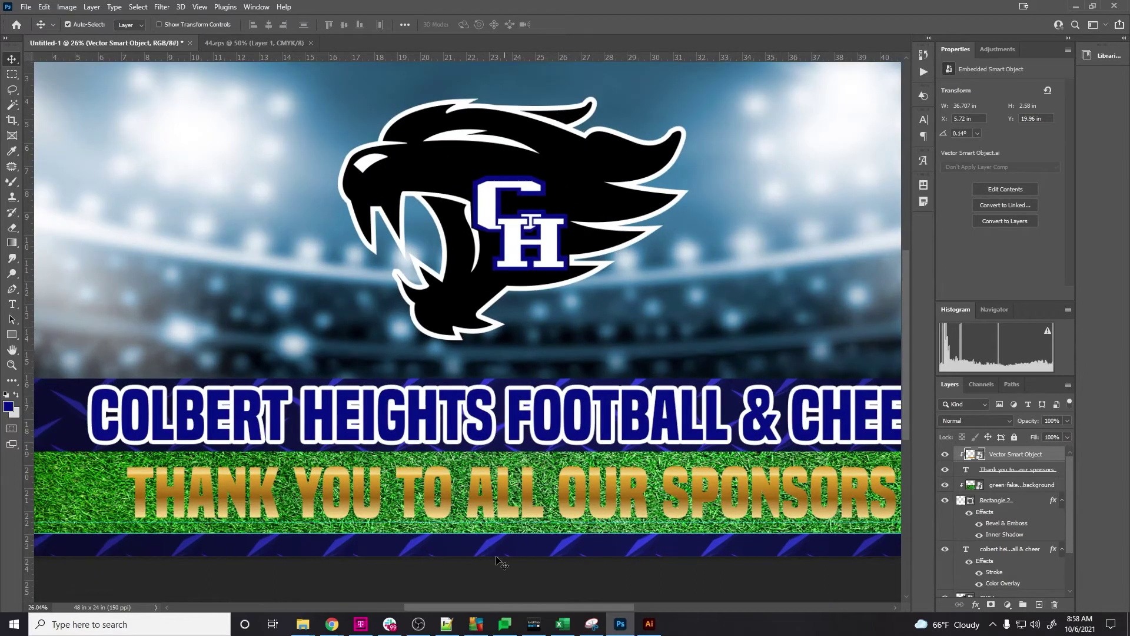